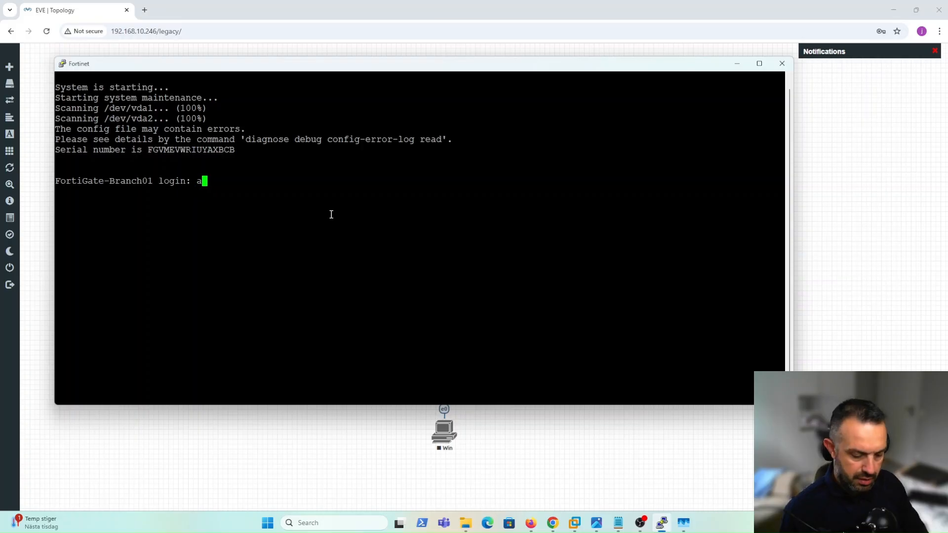
Log in to FortiGate-Branch01 as admin with the account password.
{"action": "key", "text": "Return"}
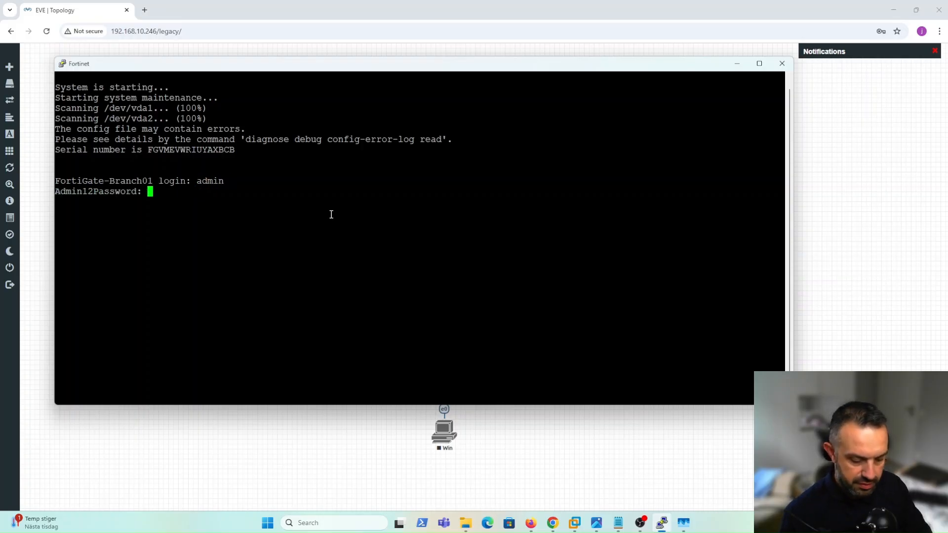
{"action": "key", "text": "Return"}
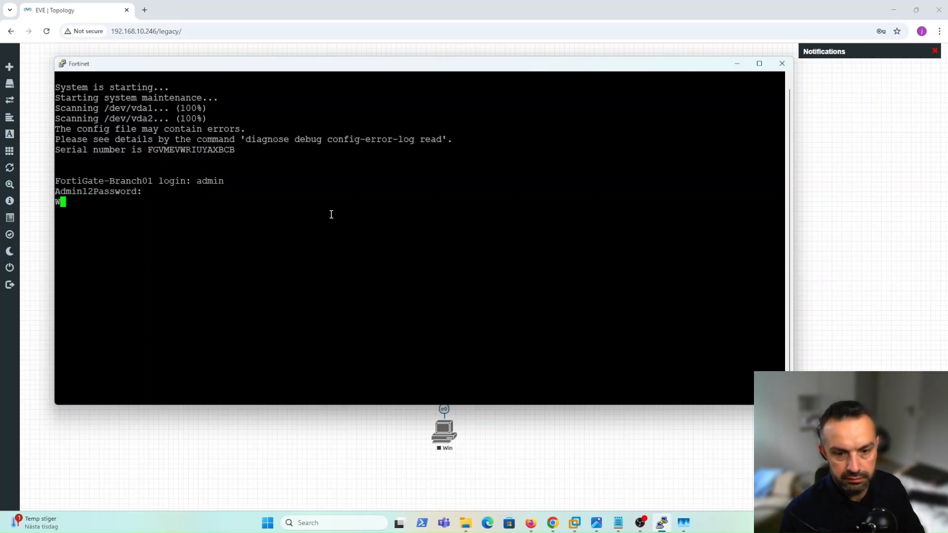
{"action": "key", "text": "Return"}
{"action": "key", "text": "Return"}
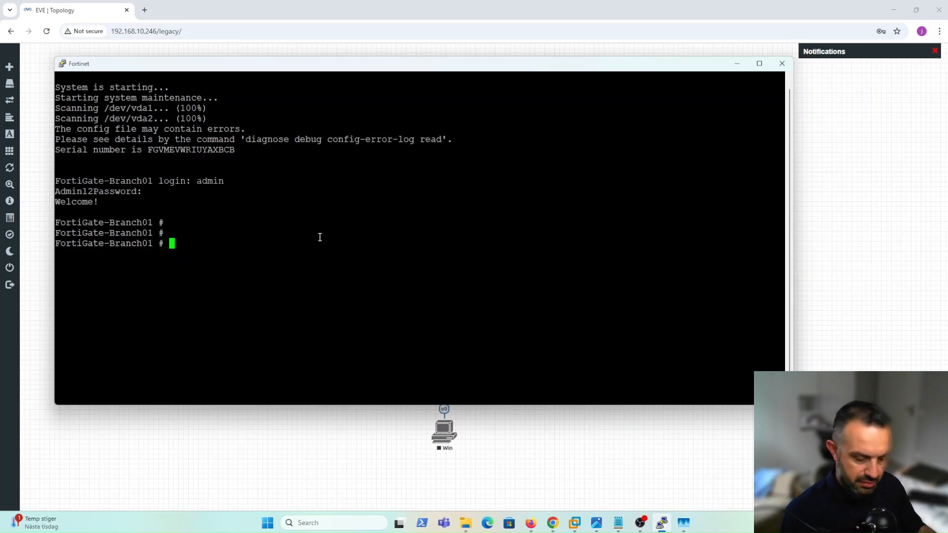
List all execute subcommands and their descriptions with 'execute ?'.
{"action": "type", "text": "exe"}
{"action": "key", "text": "Tab"}
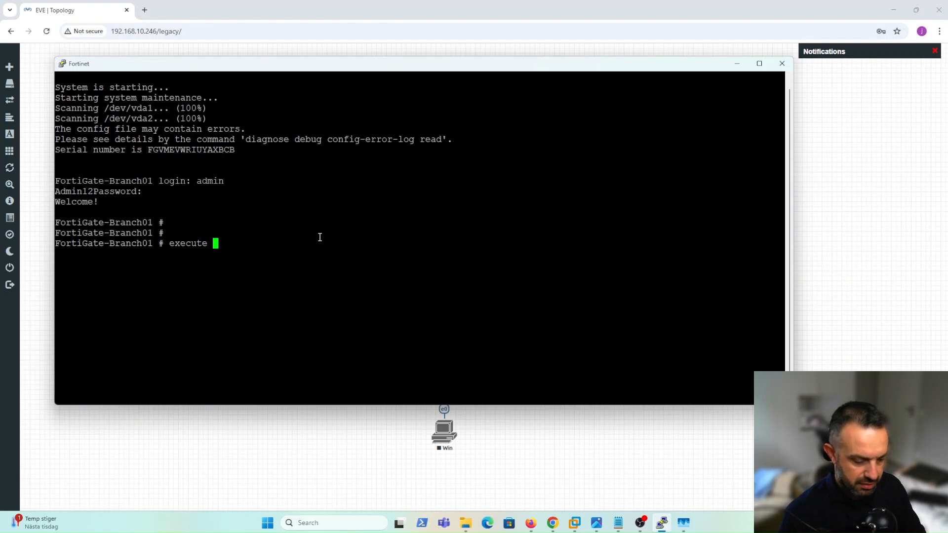
{"action": "type", "text": "api-user"}
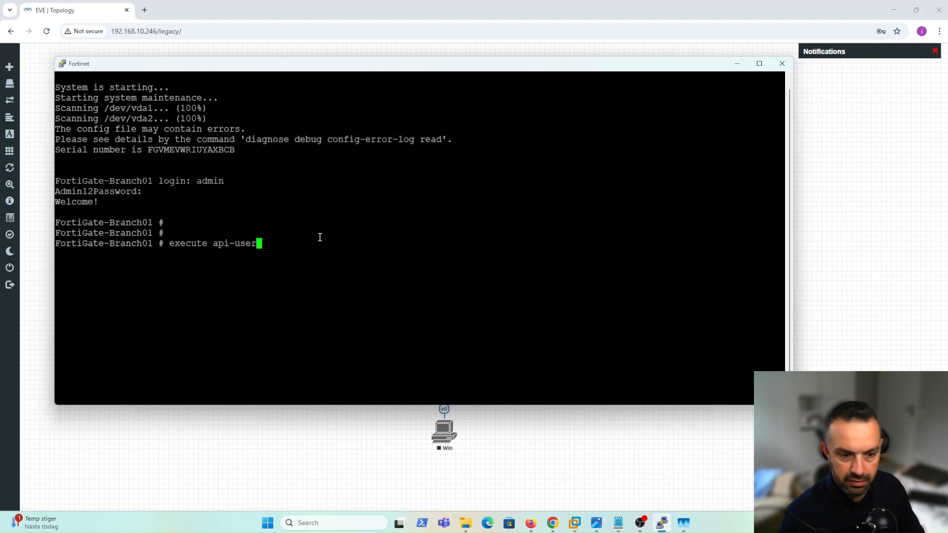
{"action": "key", "text": "BackSpace"}
{"action": "key", "text": "BackSpace"}
{"action": "key", "text": "BackSpace"}
{"action": "key", "text": "BackSpace"}
{"action": "key", "text": "BackSpace"}
{"action": "key", "text": "BackSpace"}
{"action": "key", "text": "BackSpace"}
{"action": "key", "text": "BackSpace"}
{"action": "key", "text": "BackSpace"}
{"action": "key", "text": "BackSpace"}
{"action": "type", "text": "e ?"}
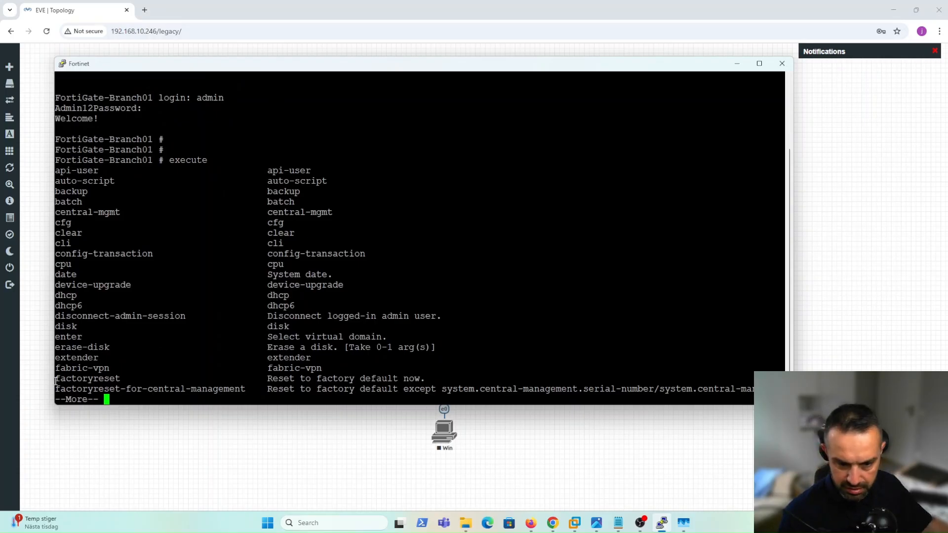
Run execute factoryreset and confirm with y to wipe the FortiGate to defaults.
{"action": "key", "text": "space"}
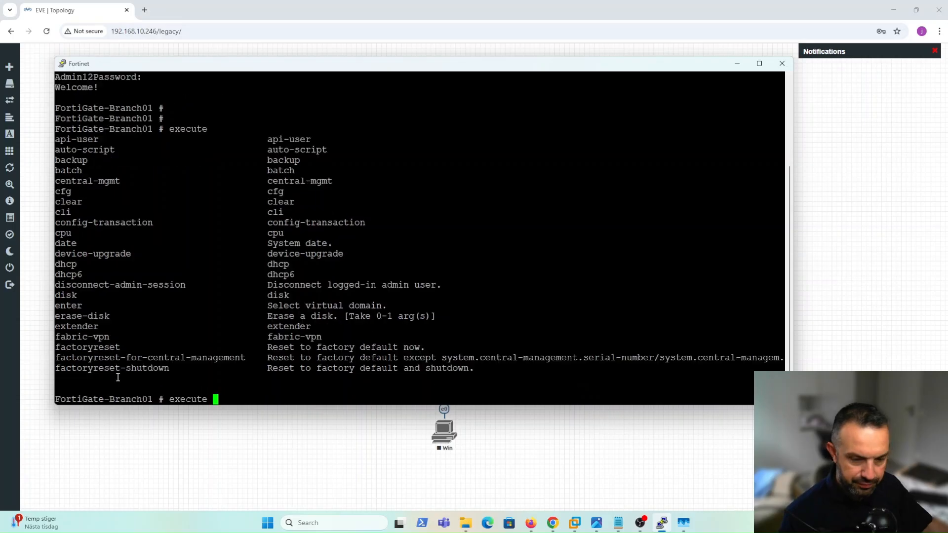
{"action": "type", "text": "factoryreset"}
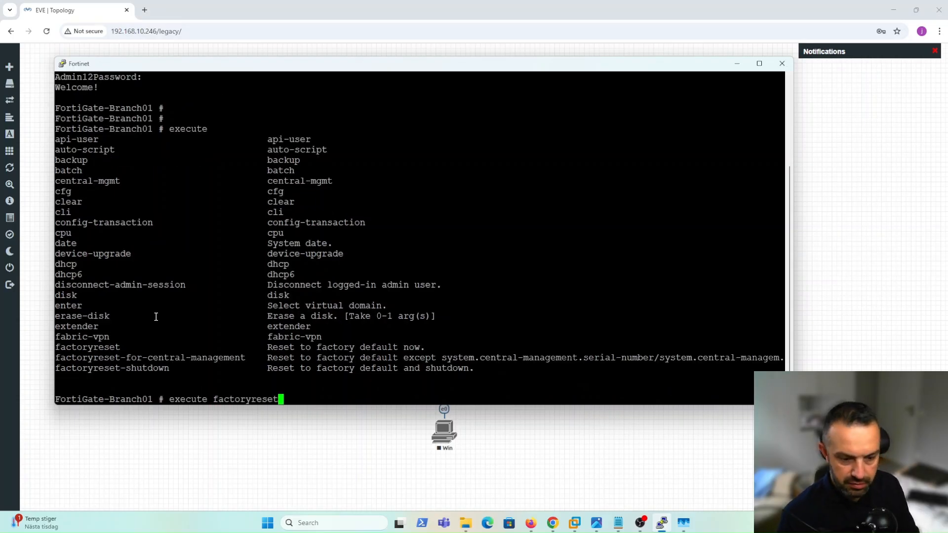
{"action": "key", "text": "Return"}
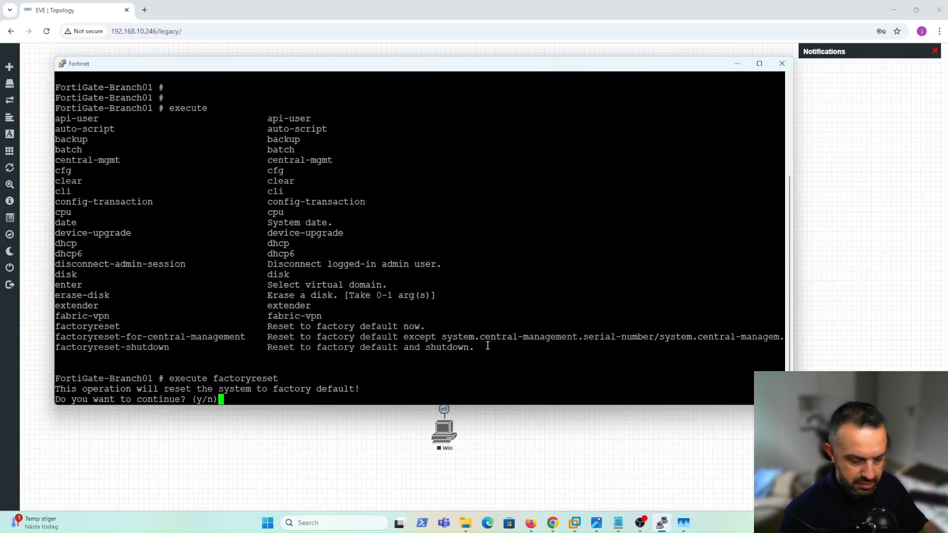
{"action": "type", "text": "y"}
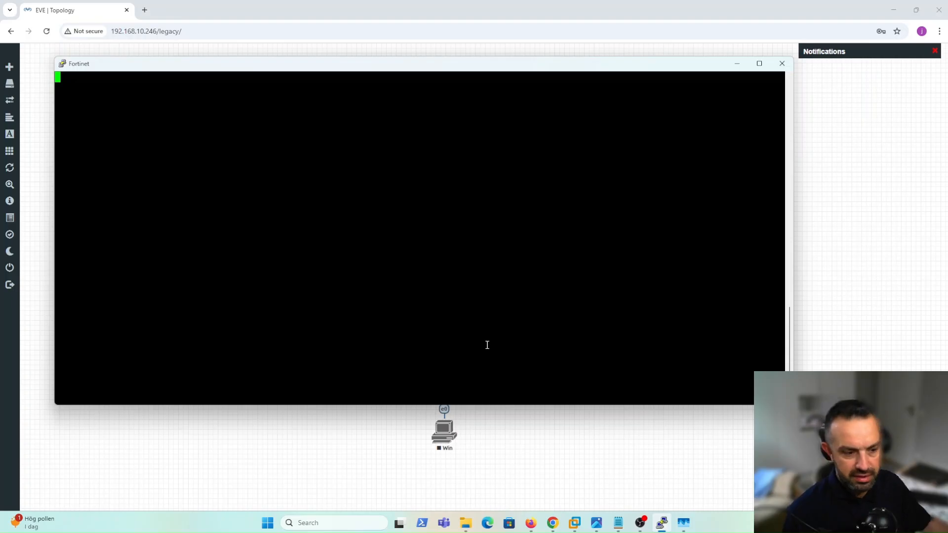
Log in as admin with an empty password, then set and confirm a new admin password.
{"action": "left_click_drag", "start_coordinate": [461, 72], "coordinate": [462, 206]}
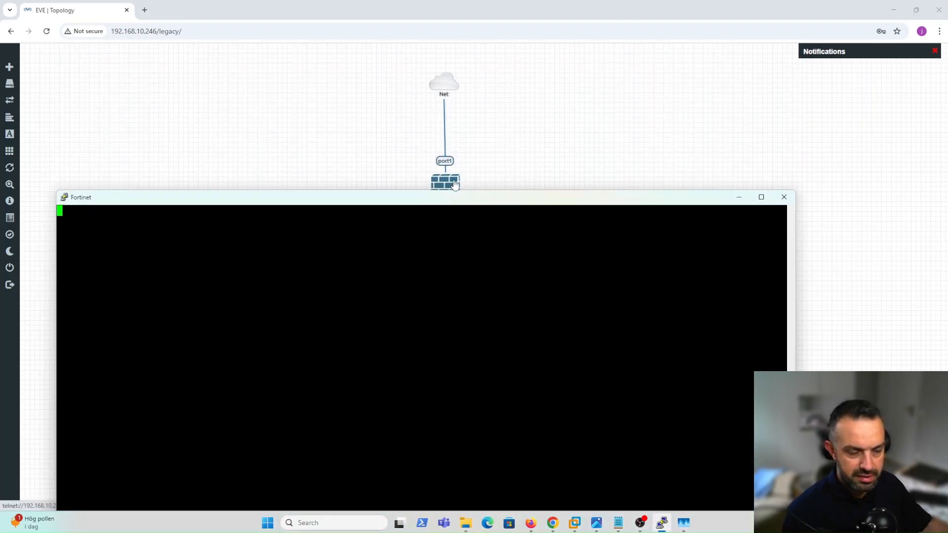
{"action": "left_click_drag", "start_coordinate": [441, 200], "coordinate": [442, 78]}
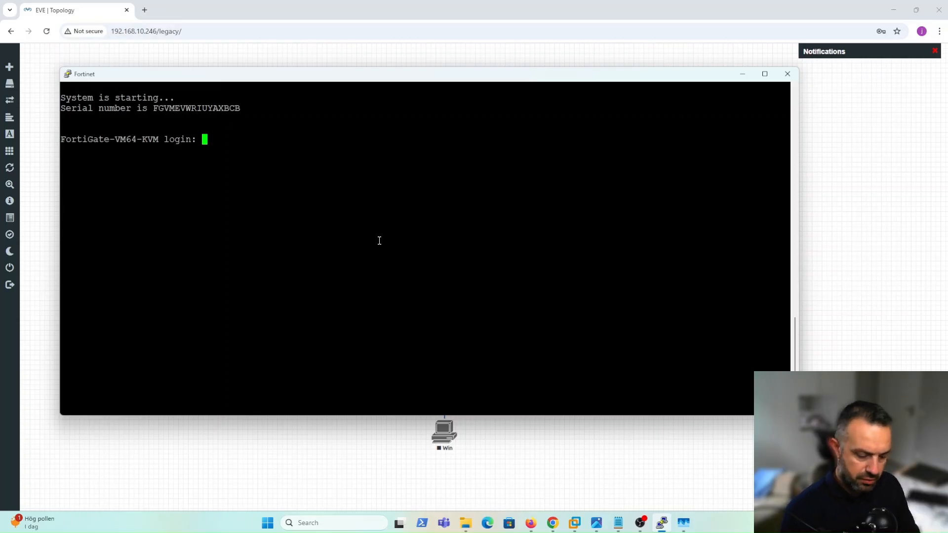
{"action": "type", "text": "admin"}
{"action": "key", "text": "Return"}
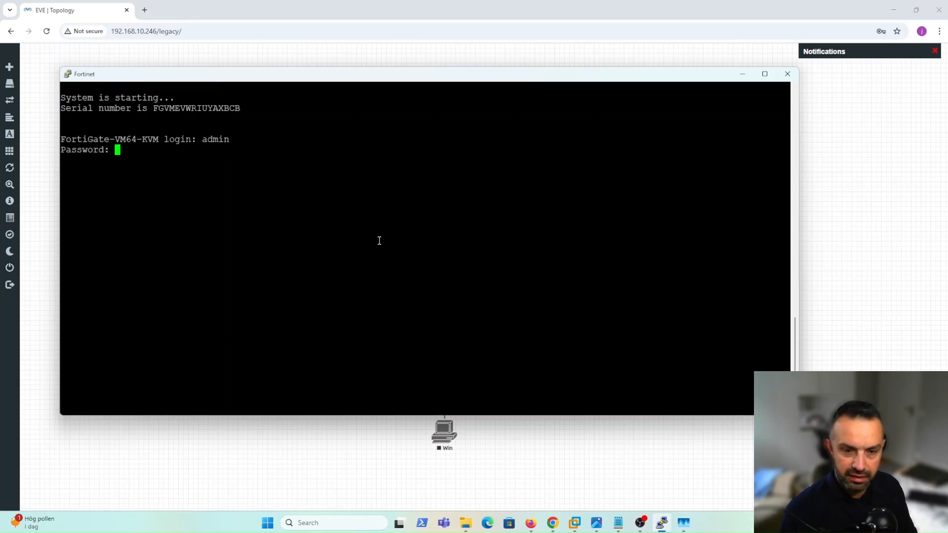
{"action": "key", "text": "Return"}
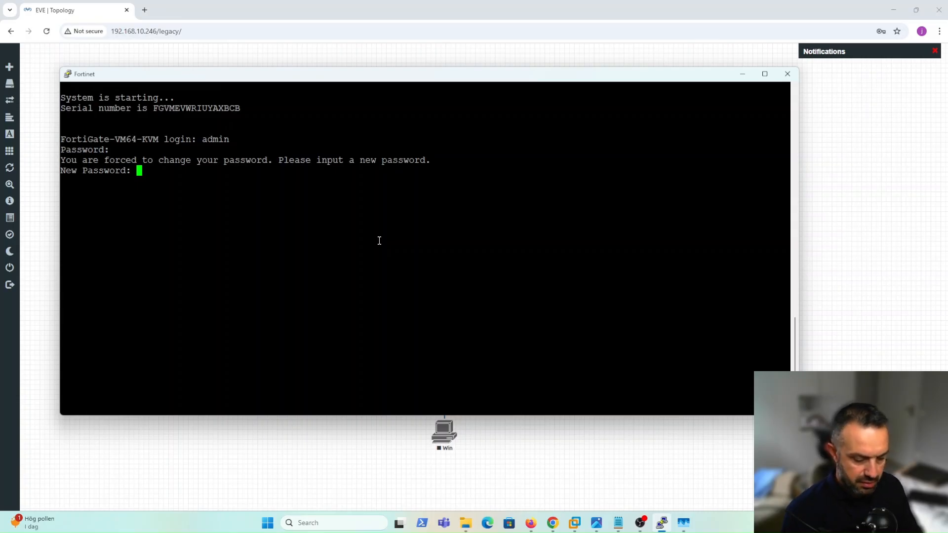
{"action": "key", "text": "Return"}
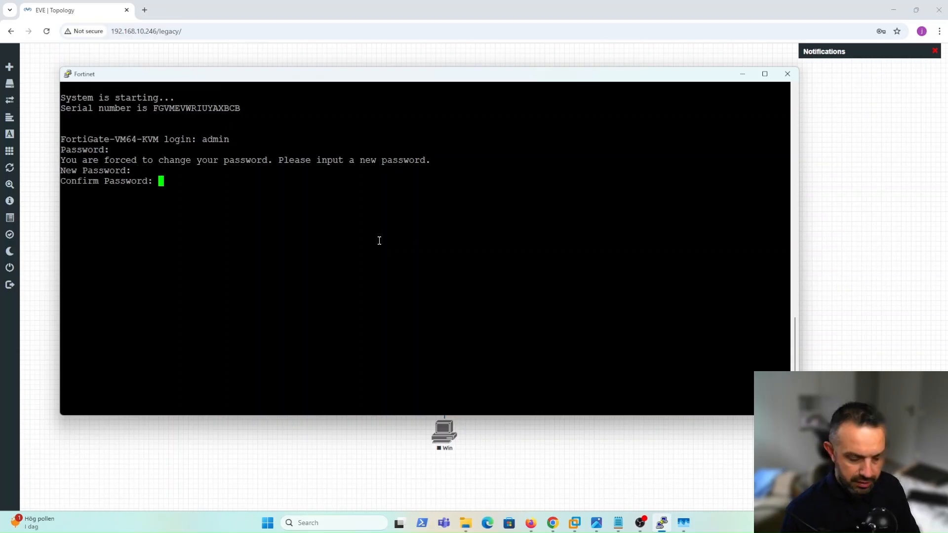
{"action": "key", "text": "Return"}
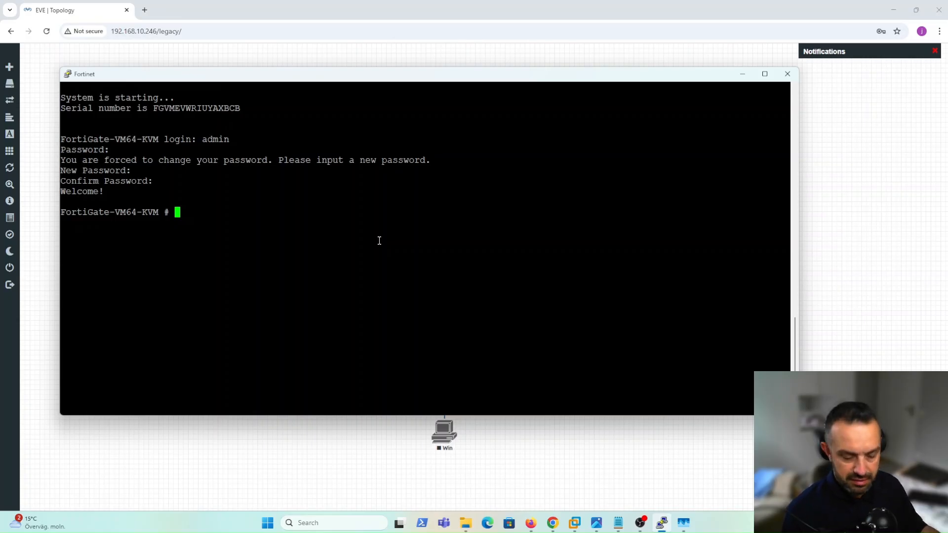
Run get system status and highlight the License Status Invalid line for v7.4.7.
{"action": "type", "text": "get "}
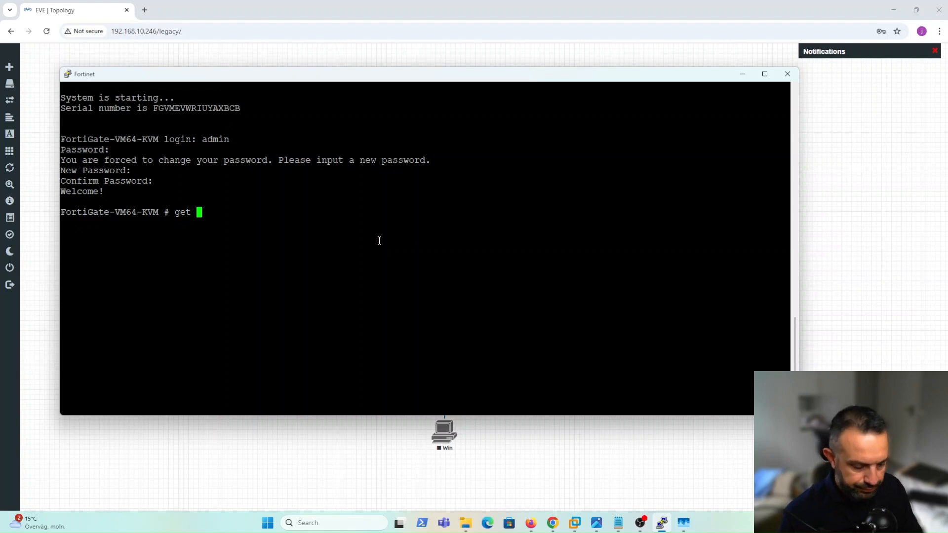
{"action": "type", "text": "system stem s"}
{"action": "key", "text": "Tab"}
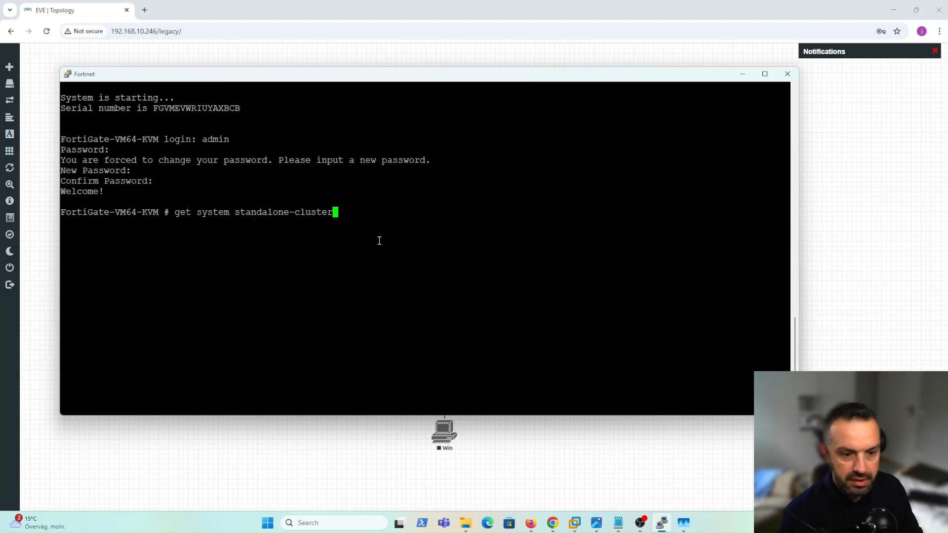
{"action": "key", "text": "Tab"}
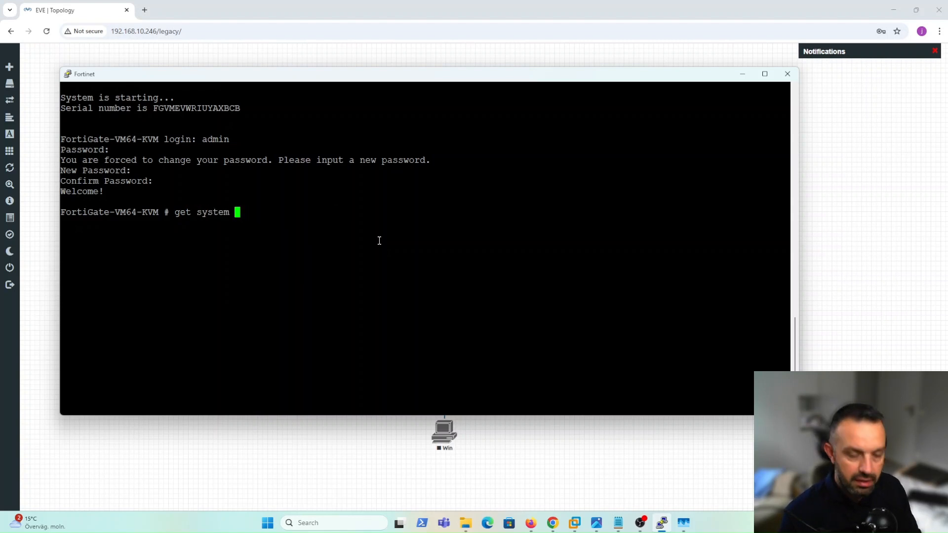
{"action": "type", "text": "status"}
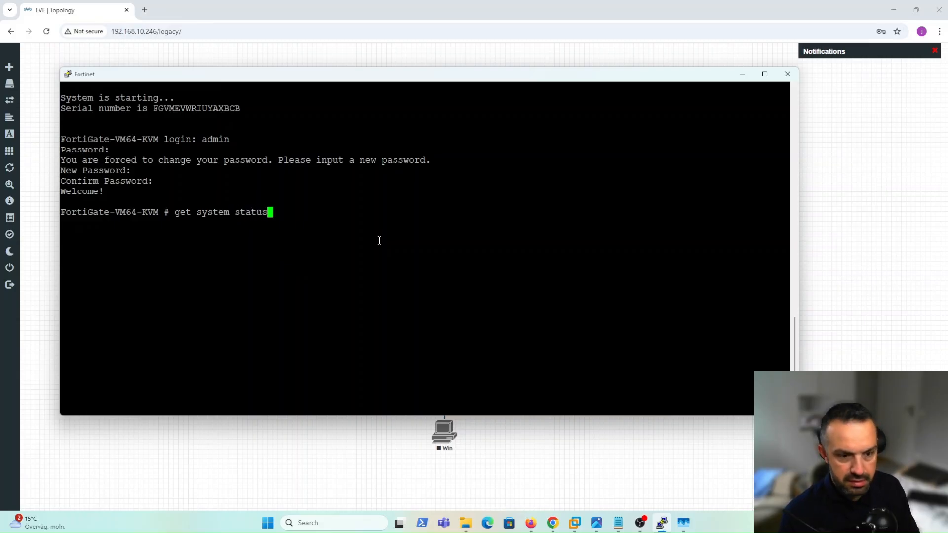
{"action": "key", "text": "Return"}
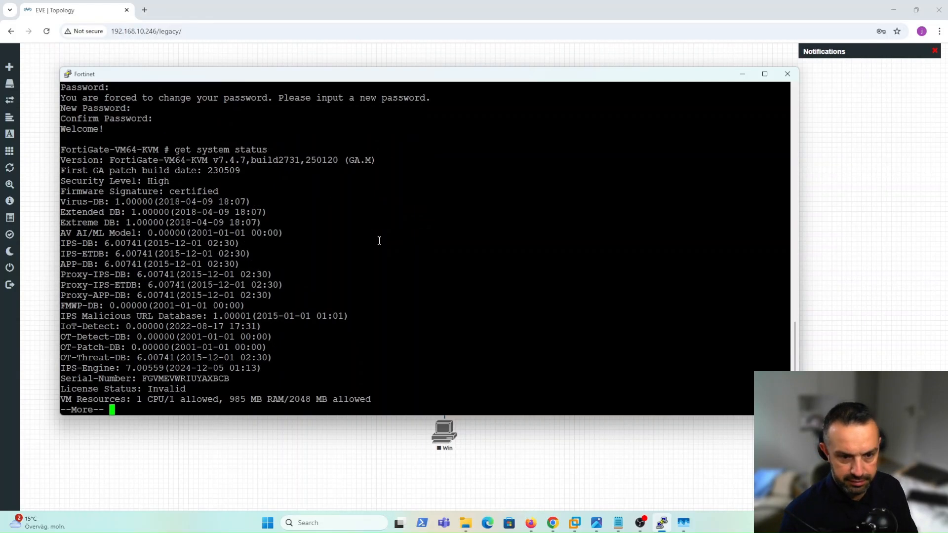
{"action": "key", "text": "space"}
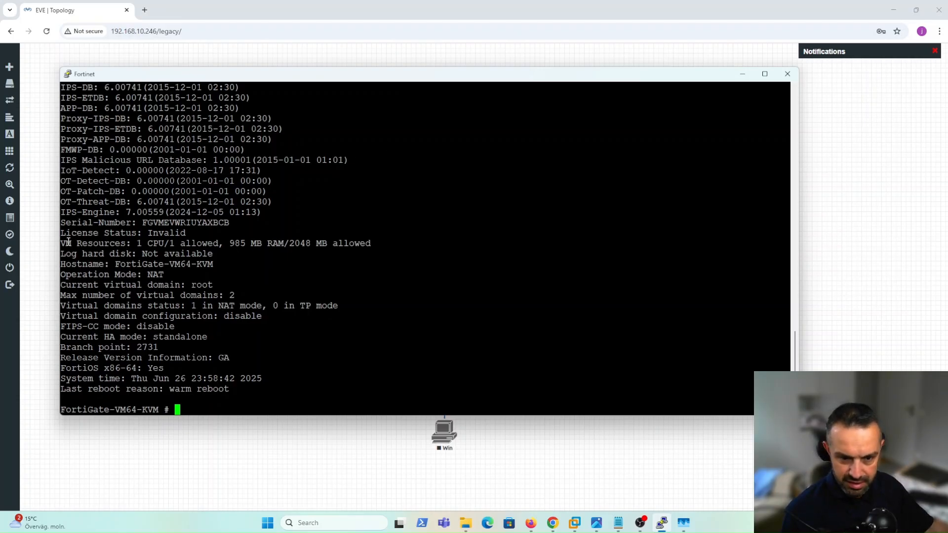
{"action": "left_click_drag", "start_coordinate": [62, 233], "coordinate": [187, 233]}
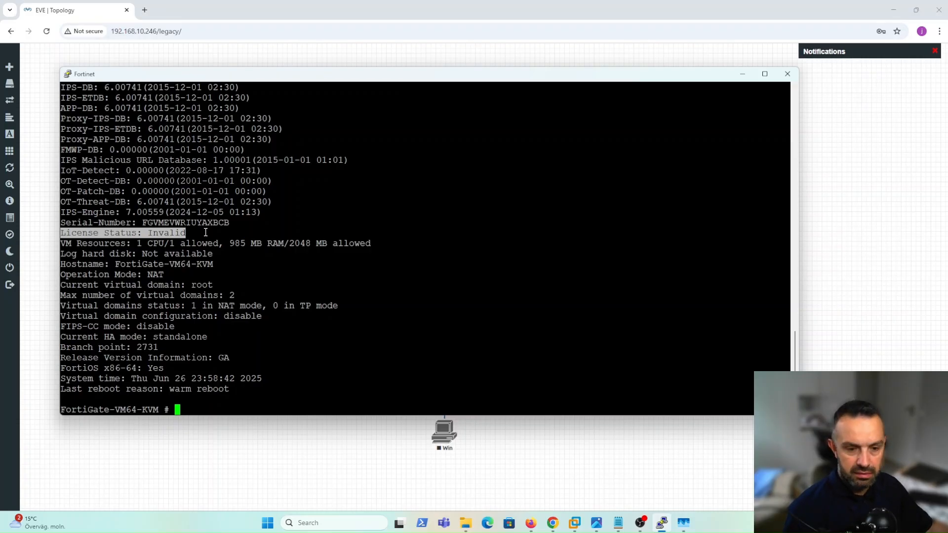
{"action": "scroll", "coordinate": [205, 232], "scroll_direction": "up", "scroll_amount": 8}
{"action": "scroll", "coordinate": [205, 232], "scroll_direction": "down", "scroll_amount": 3}
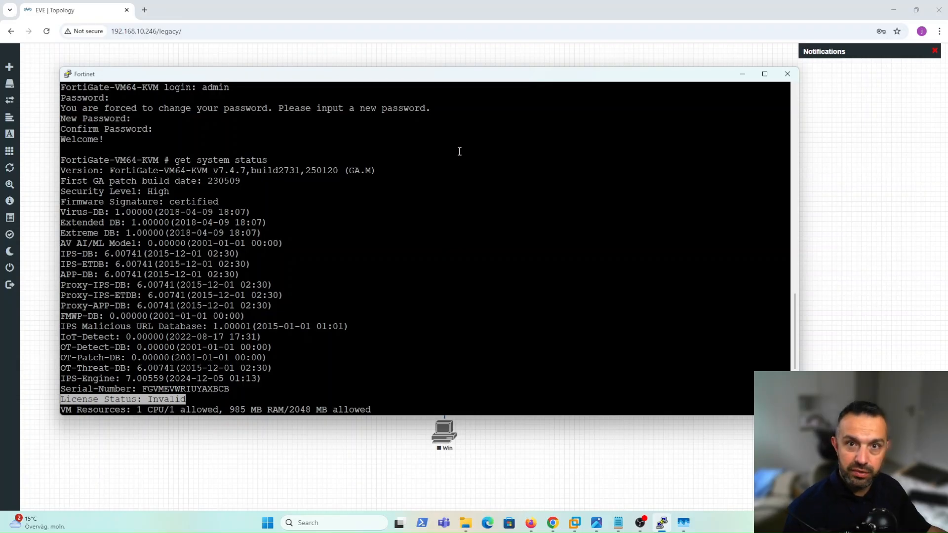
{"action": "left_click", "coordinate": [423, 106]}
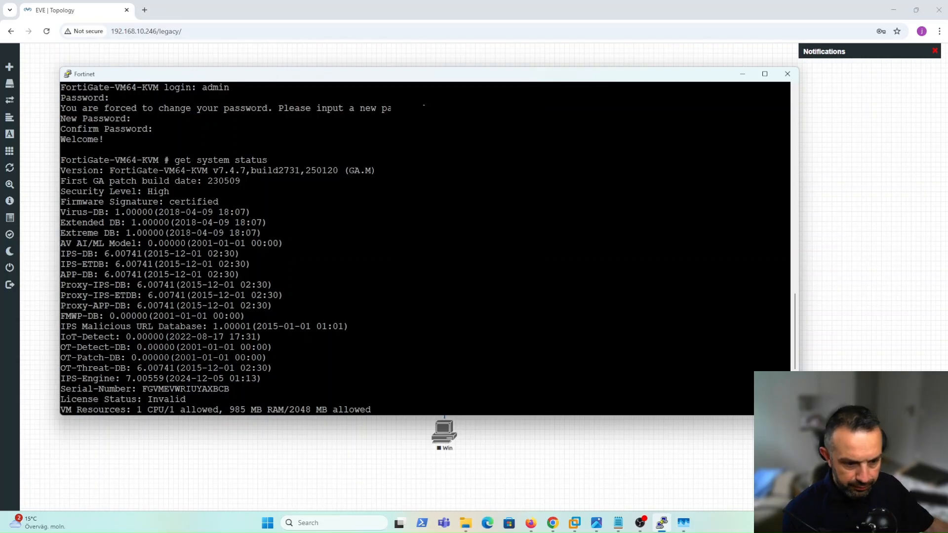
Set the FortiCare account ID and password with execute vm-license-options pasted from the notes.
{"action": "key", "text": "Return"}
{"action": "key", "text": "Return"}
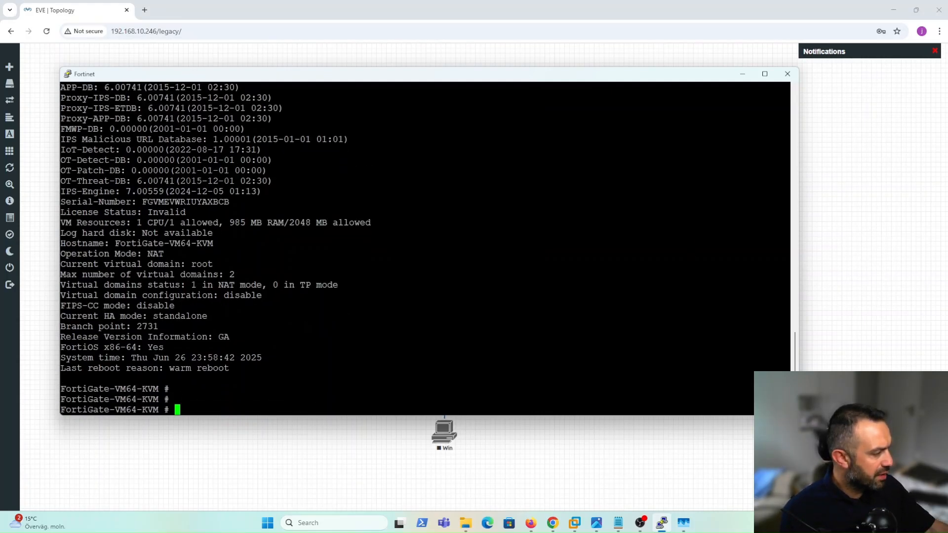
{"action": "key", "text": "alt+Tab"}
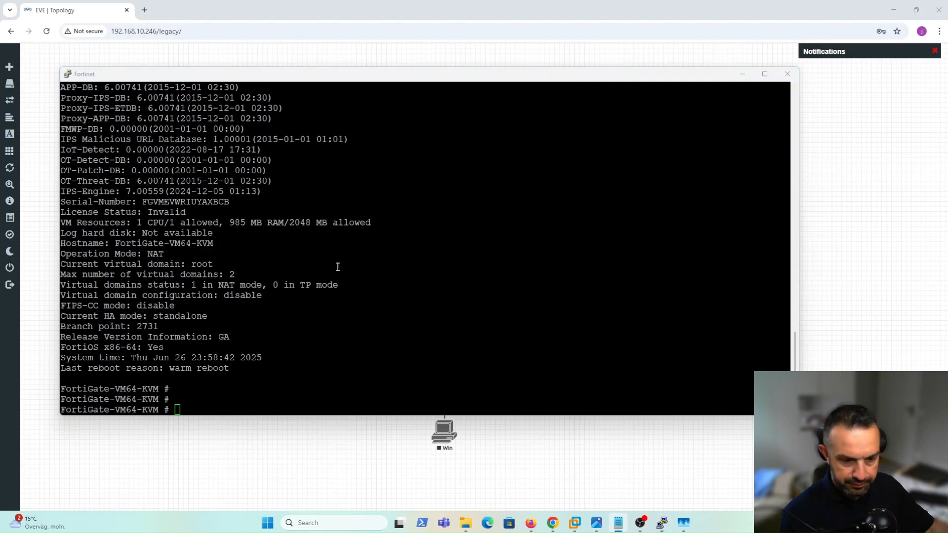
{"action": "left_click", "coordinate": [368, 381]}
{"action": "right_click", "coordinate": [367, 381]}
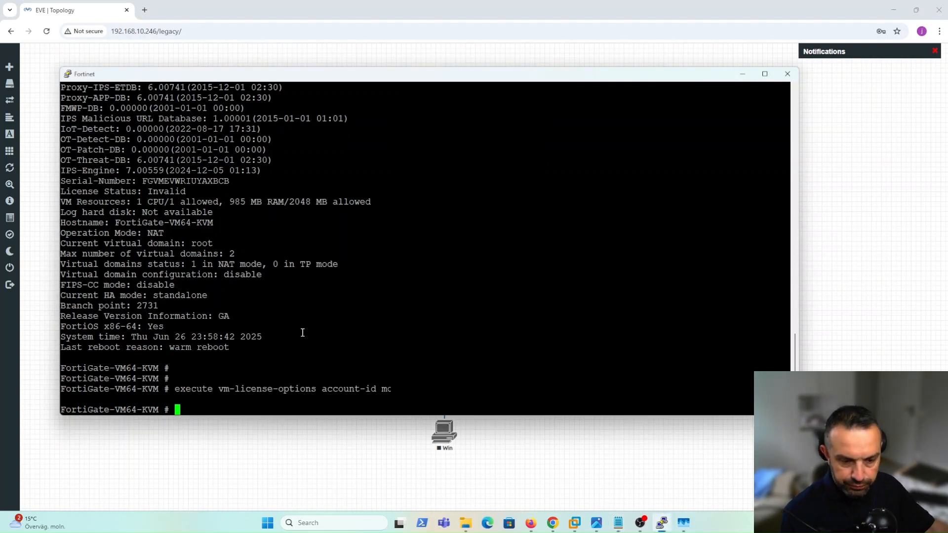
{"action": "double_click", "coordinate": [385, 389]}
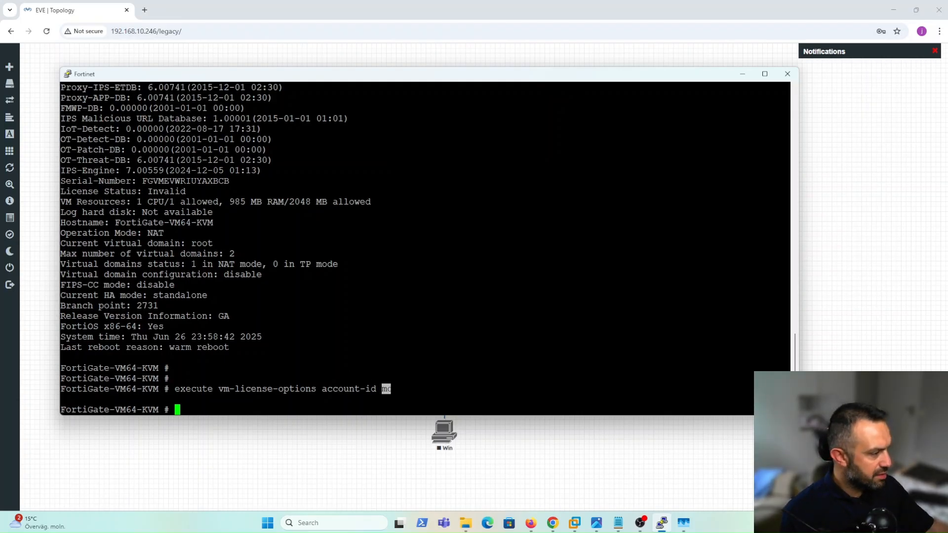
{"action": "key", "text": "alt+Tab"}
{"action": "key", "text": "ctrl+c"}
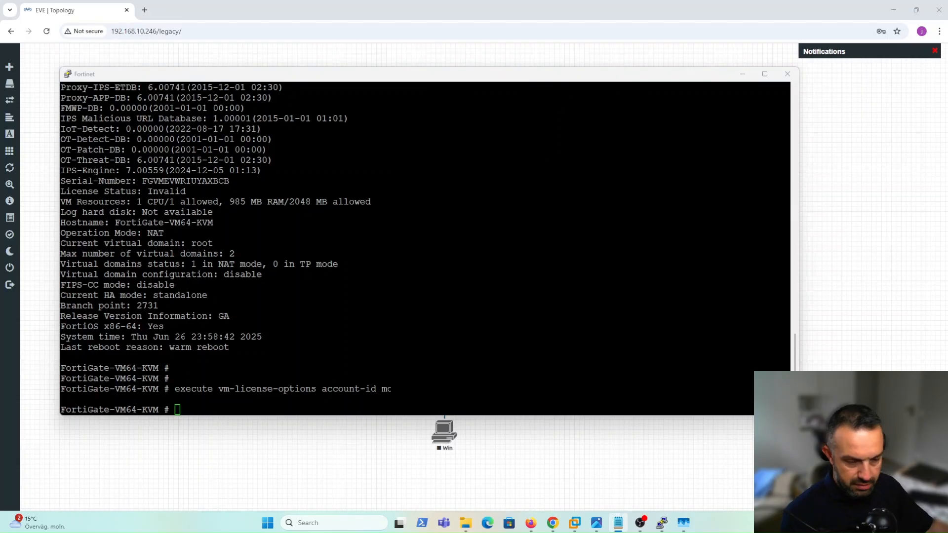
{"action": "right_click", "coordinate": [372, 271]}
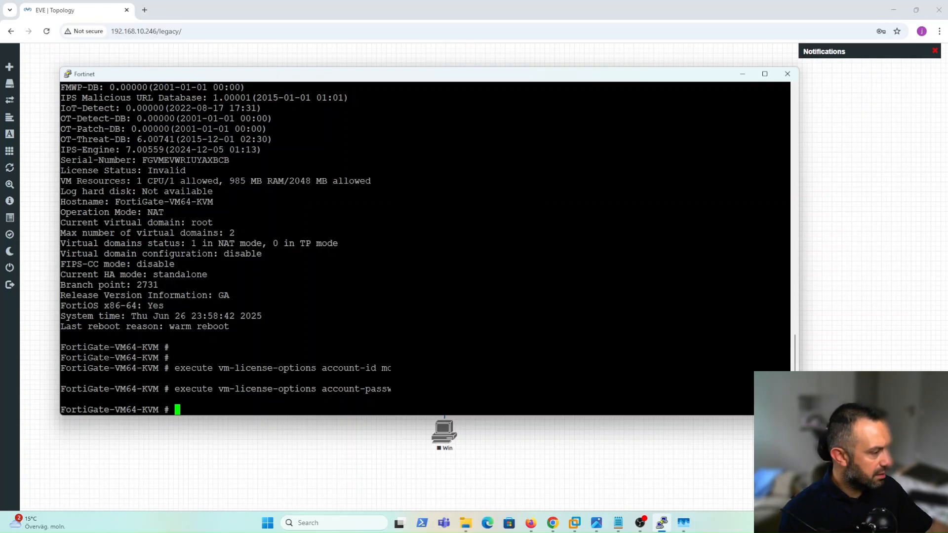
Run execute vm-license to request the evaluation license.
{"action": "key", "text": "alt+Tab"}
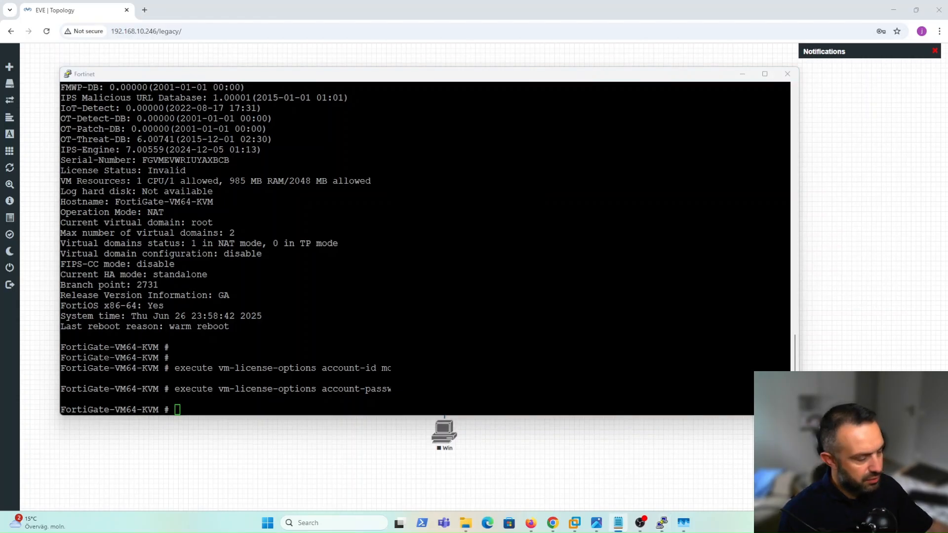
{"action": "left_click", "coordinate": [339, 258]}
{"action": "right_click", "coordinate": [341, 256]}
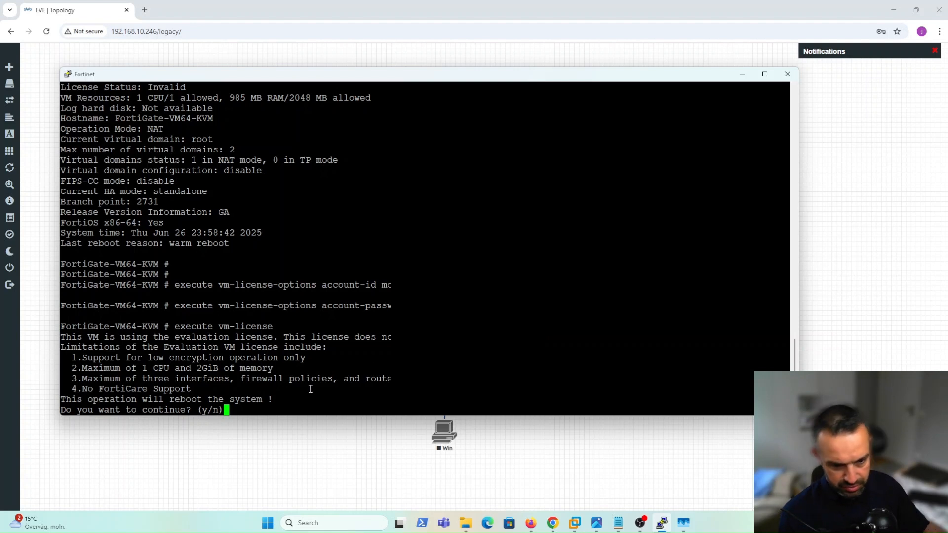
Answer y to accept the evaluation license and let the VM reboot.
{"action": "type", "text": "y"}
{"action": "key", "text": "Return"}
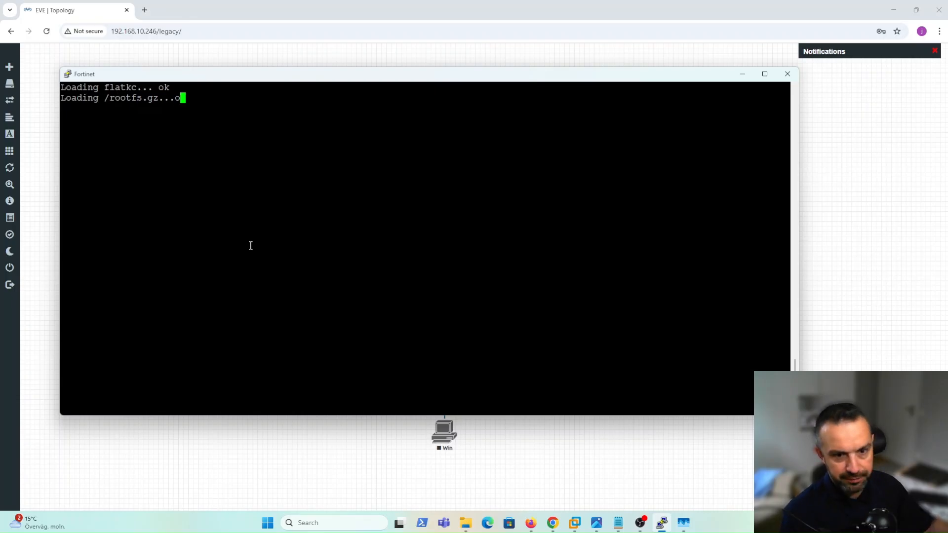
Log back in as admin with the account password after the reboot.
{"action": "type", "text": "admin"}
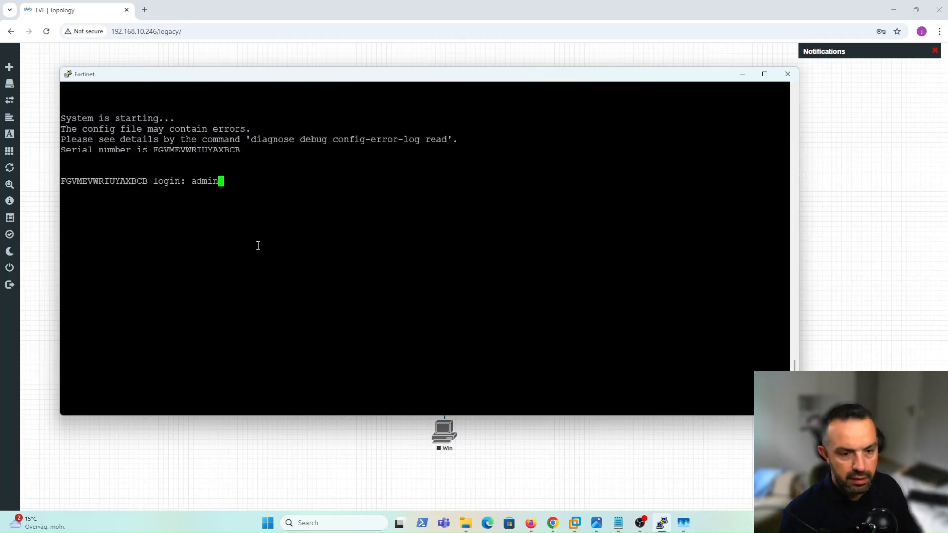
{"action": "key", "text": "Return"}
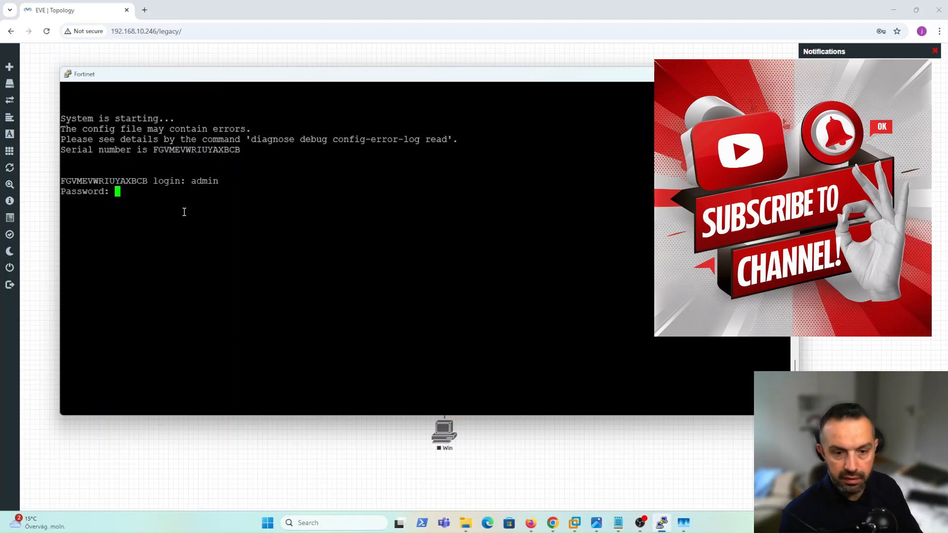
{"action": "key", "text": "Return"}
{"action": "key", "text": "Return"}
{"action": "key", "text": "Return"}
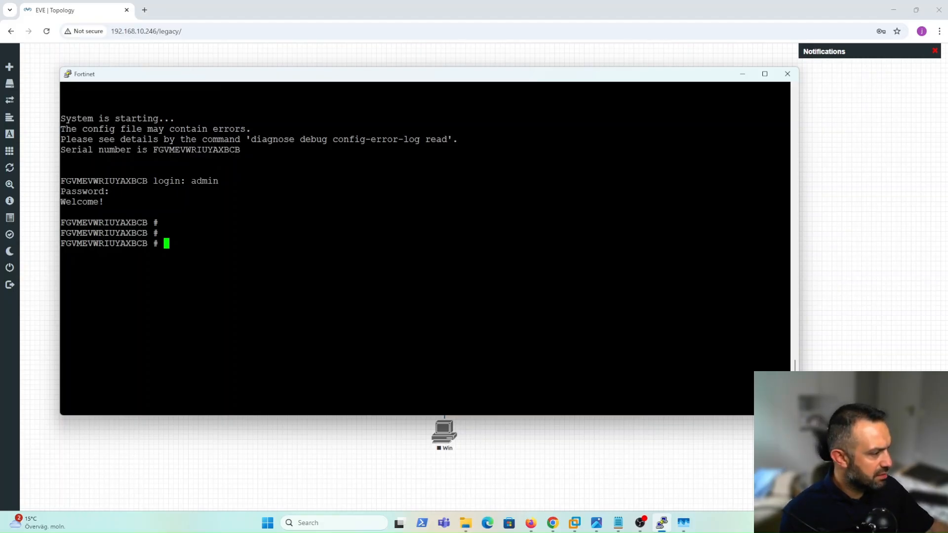
{"action": "key", "text": "alt+Tab"}
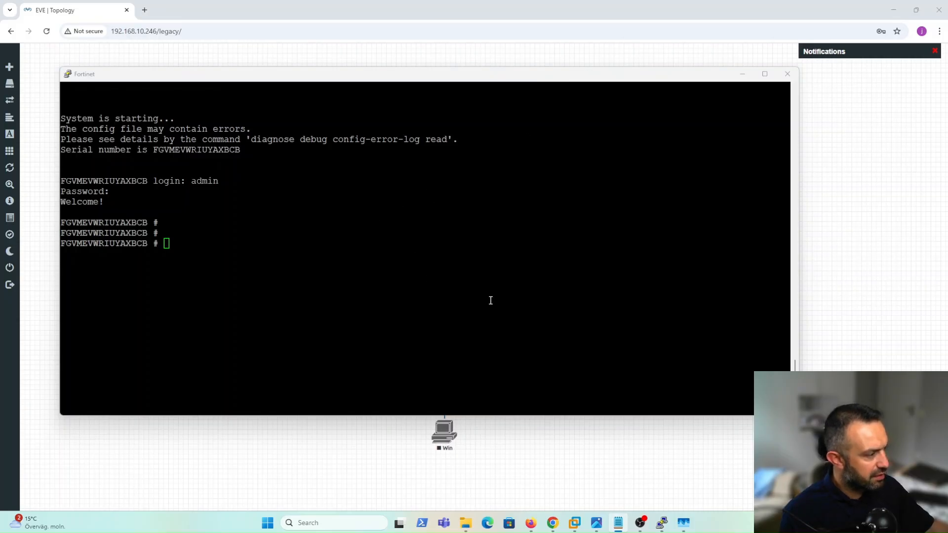
Set hostname F1 under config system global and save with end.
{"action": "left_click", "coordinate": [454, 302]}
{"action": "type", "text": "con"}
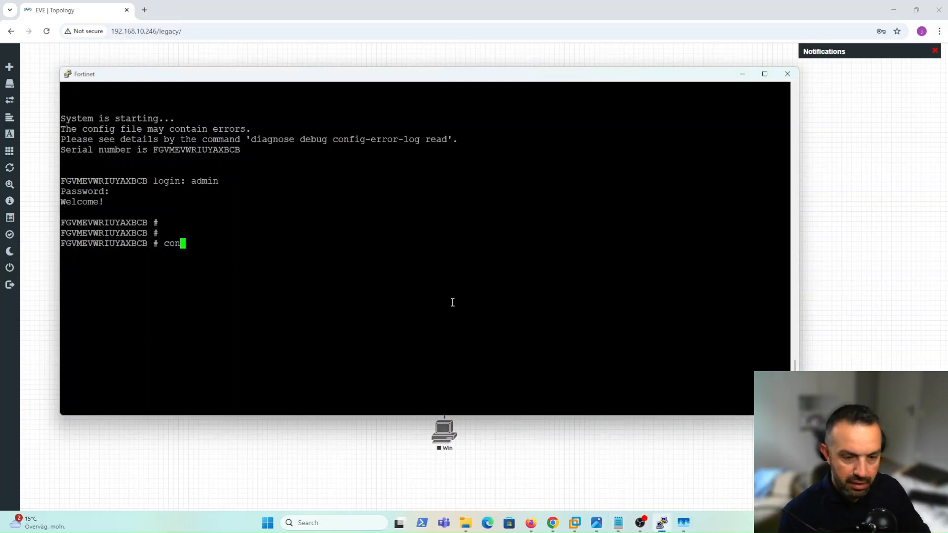
{"action": "type", "text": "fig"}
{"action": "type", "text": "s"}
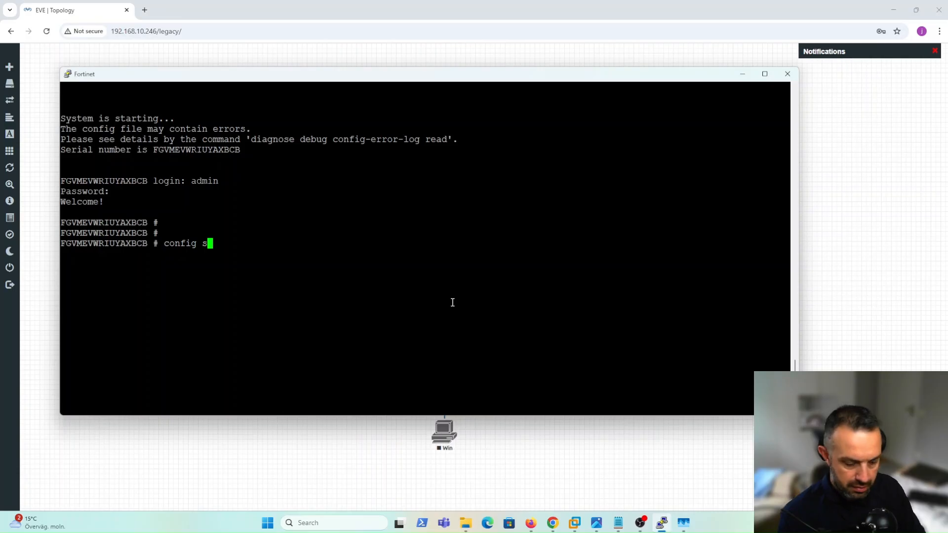
{"action": "type", "text": "ystem global"}
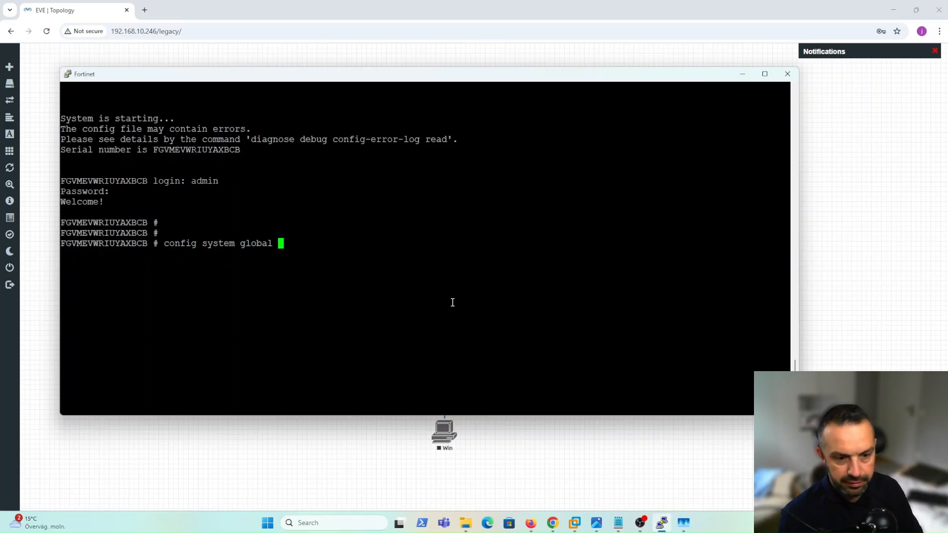
{"action": "key", "text": "Return"}
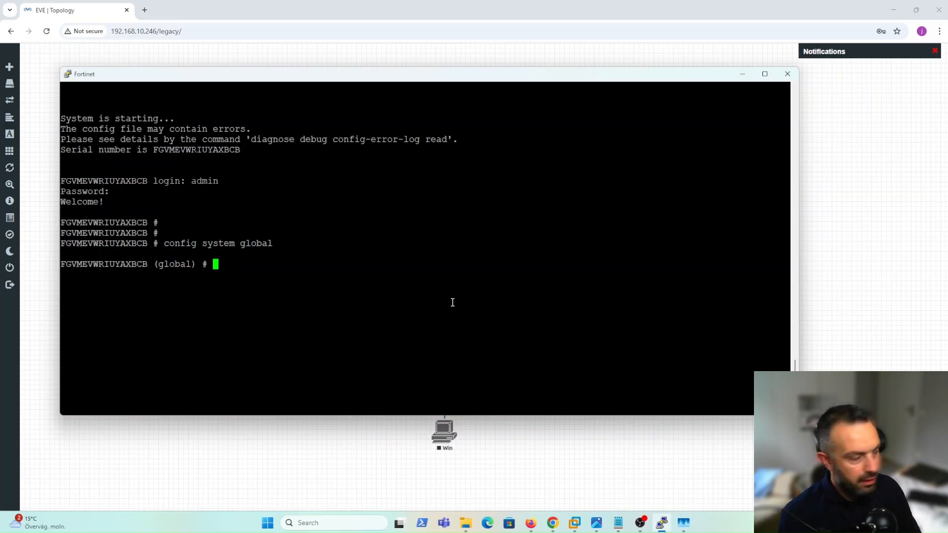
{"action": "type", "text": "set "}
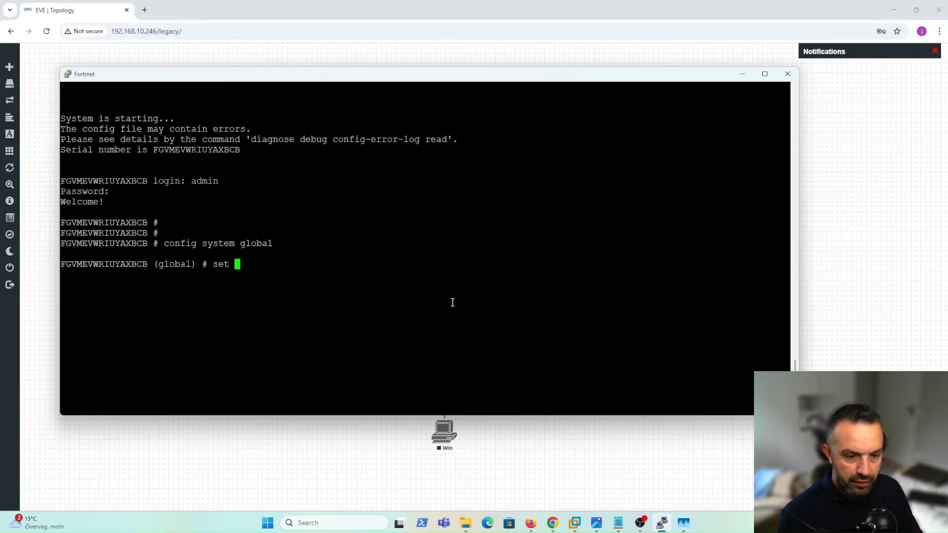
{"action": "type", "text": "hostname"}
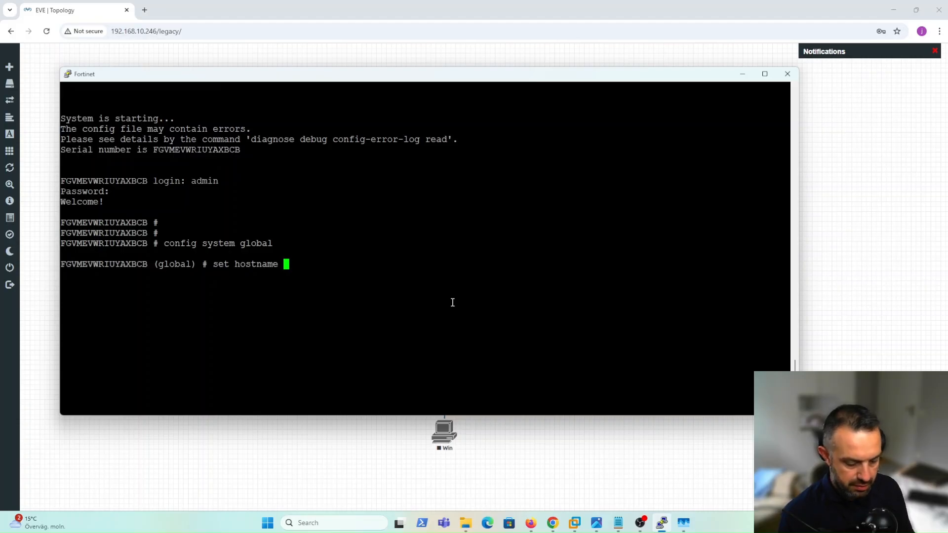
{"action": "type", "text": " F"}
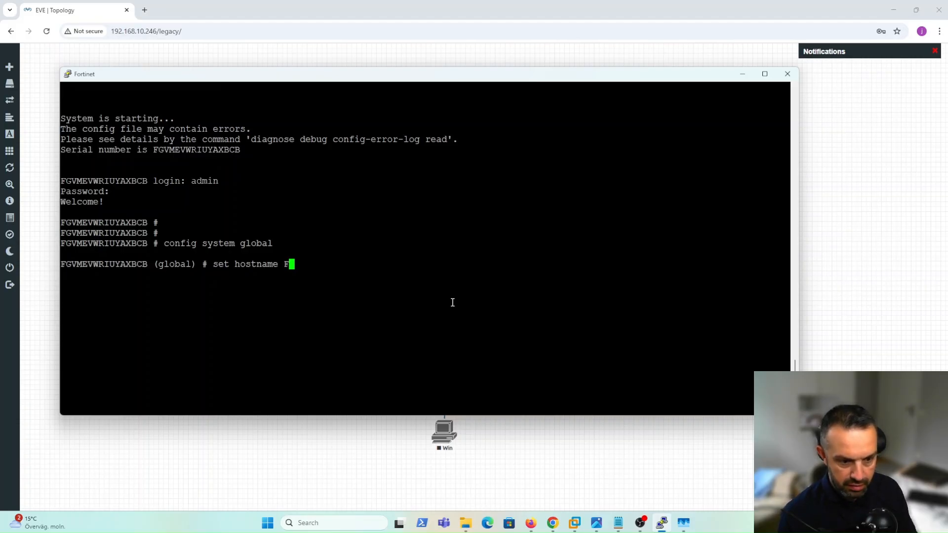
{"action": "type", "text": "1"}
{"action": "key", "text": "Return"}
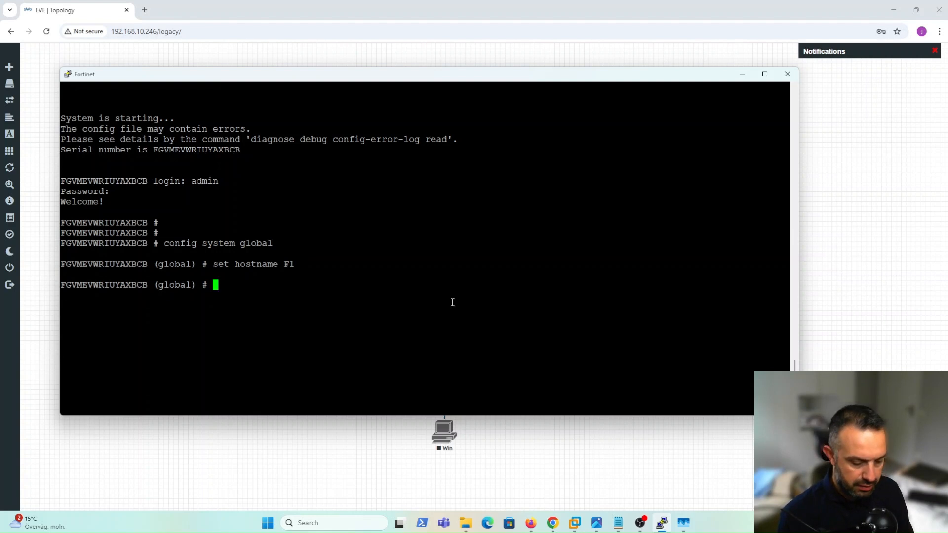
{"action": "type", "text": "end"}
{"action": "key", "text": "Return"}
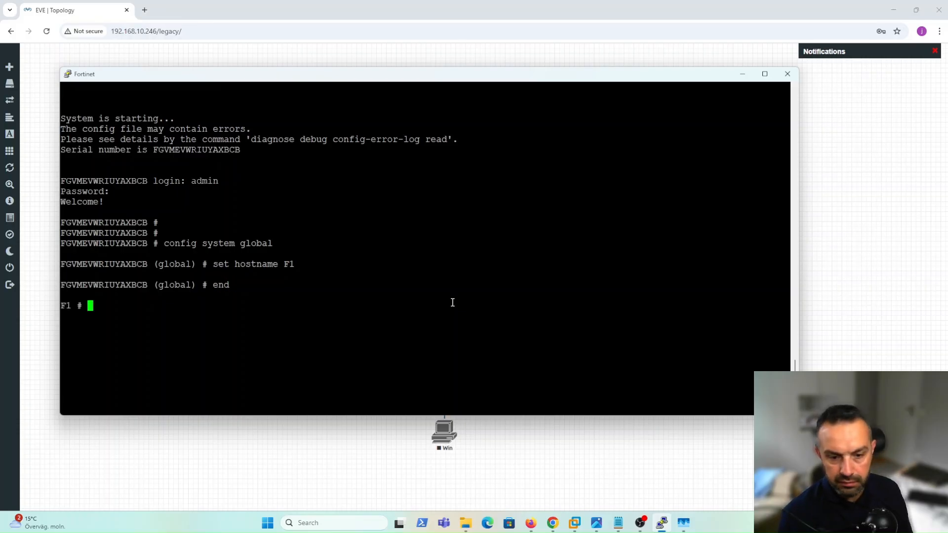
{"action": "key", "text": "Return"}
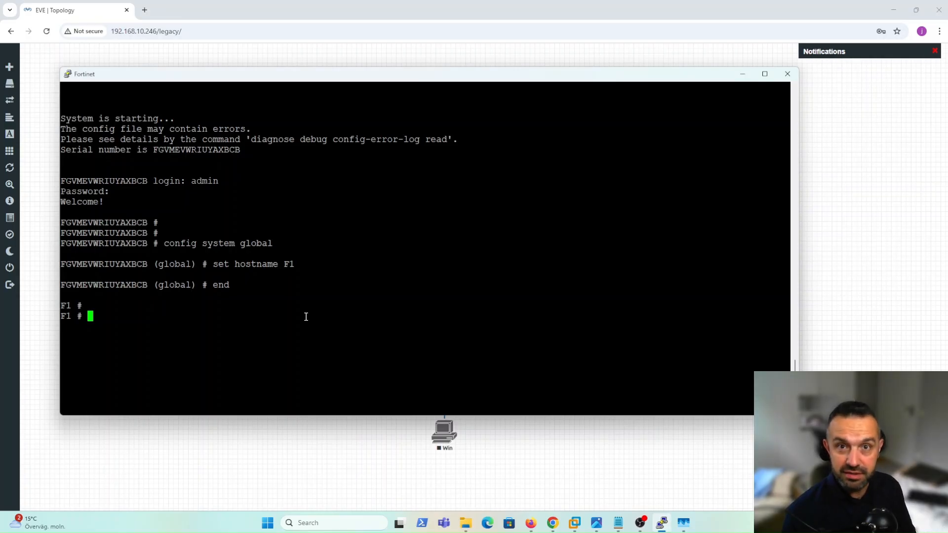
List interfaces with get system interface and select port1's address 192.168.10.174.
{"action": "type", "text": "get "}
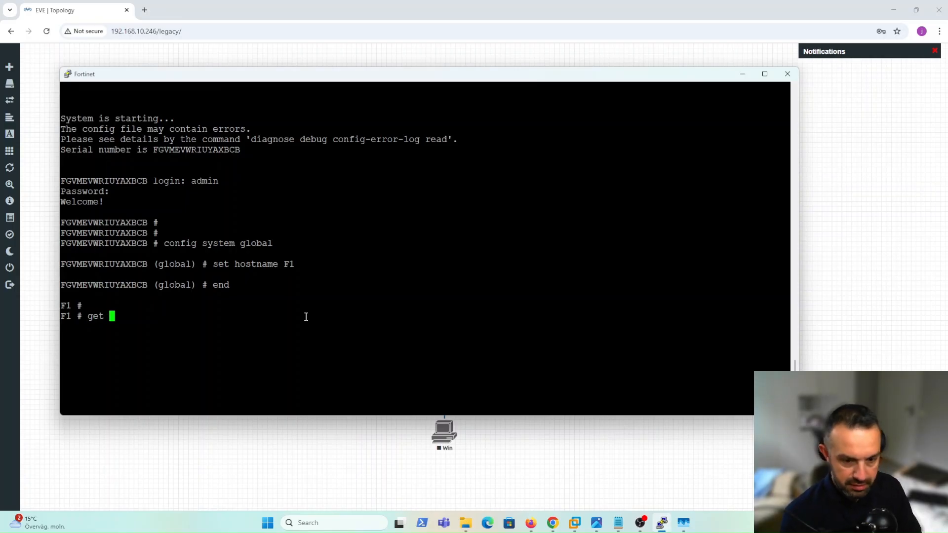
{"action": "type", "text": "system i"}
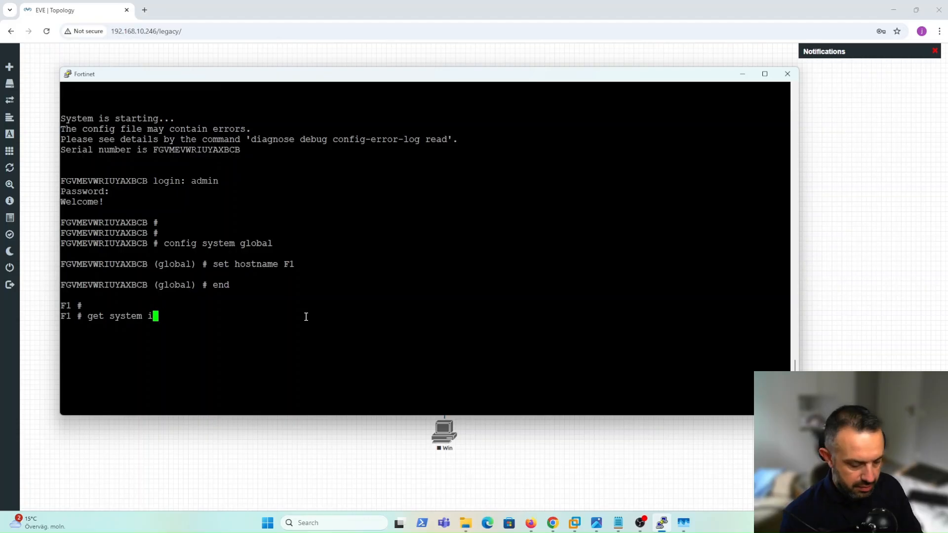
{"action": "type", "text": "nterface"}
{"action": "key", "text": "Return"}
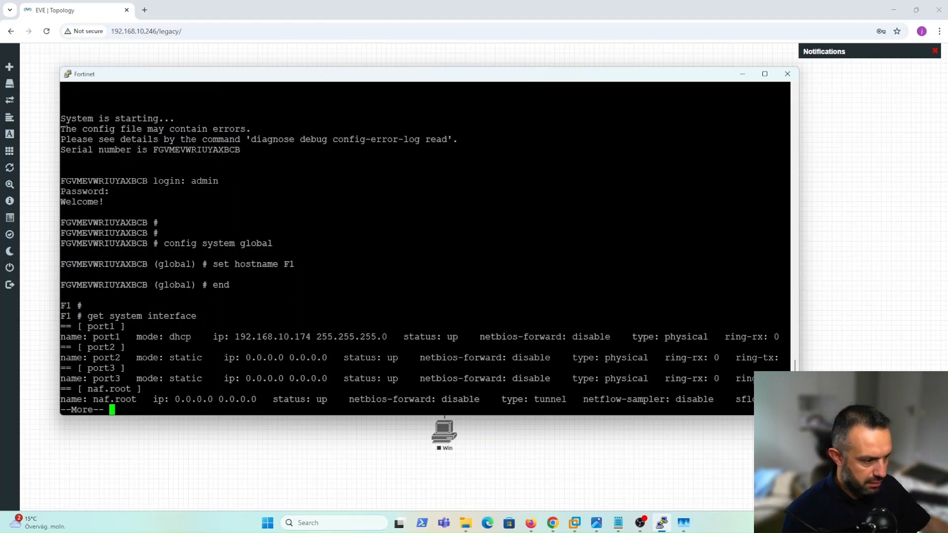
{"action": "left_click_drag", "start_coordinate": [775, 415], "coordinate": [775, 516]}
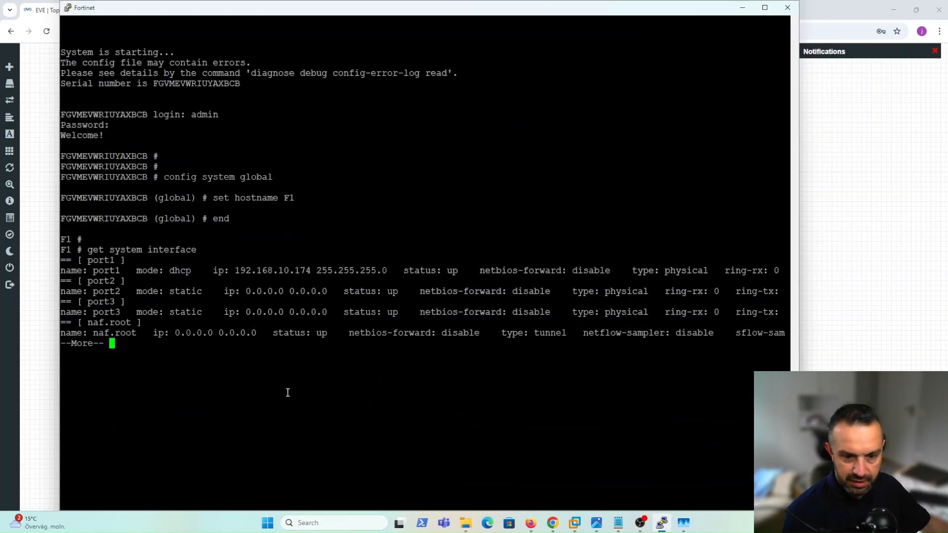
{"action": "key", "text": "space"}
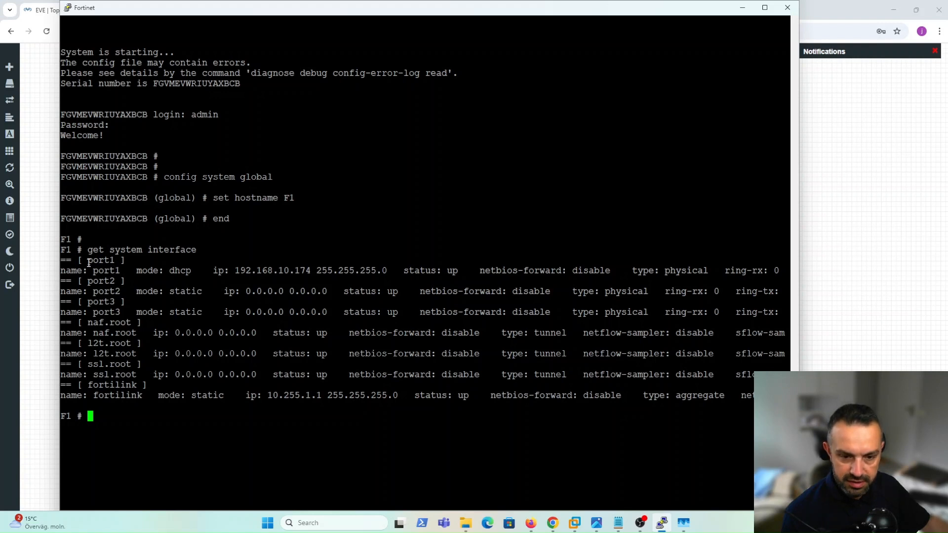
{"action": "left_click_drag", "start_coordinate": [88, 261], "coordinate": [114, 261]}
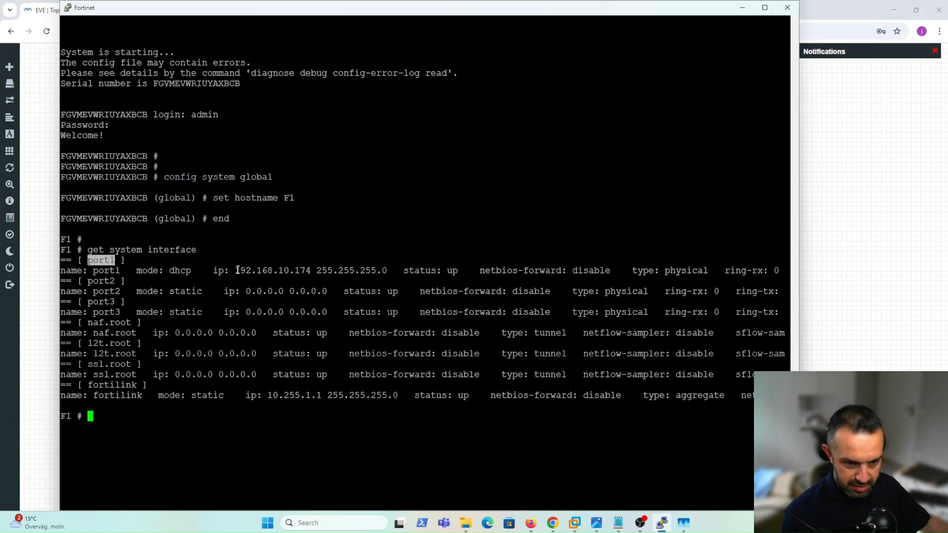
{"action": "left_click_drag", "start_coordinate": [235, 270], "coordinate": [317, 270]}
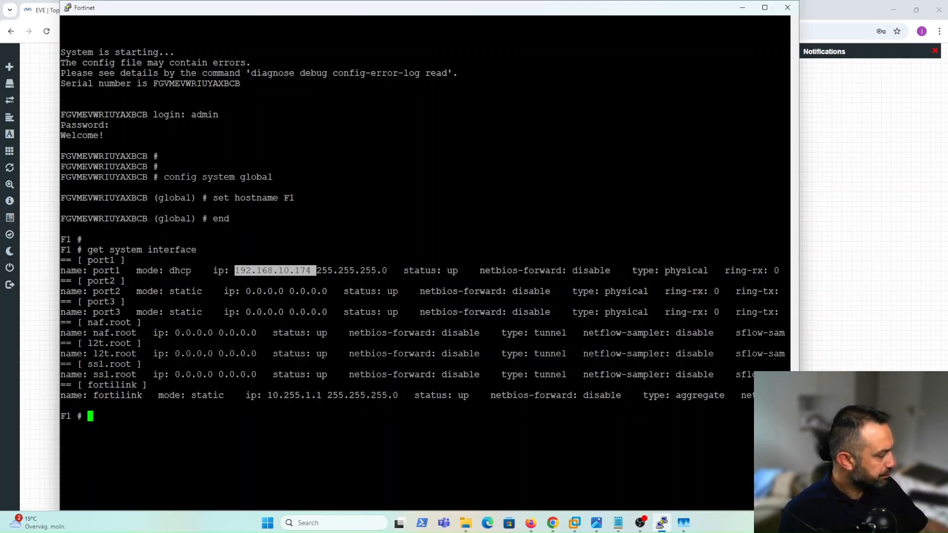
Enter config system interface by pasting the command from the notes.
{"action": "key", "text": "alt+Tab"}
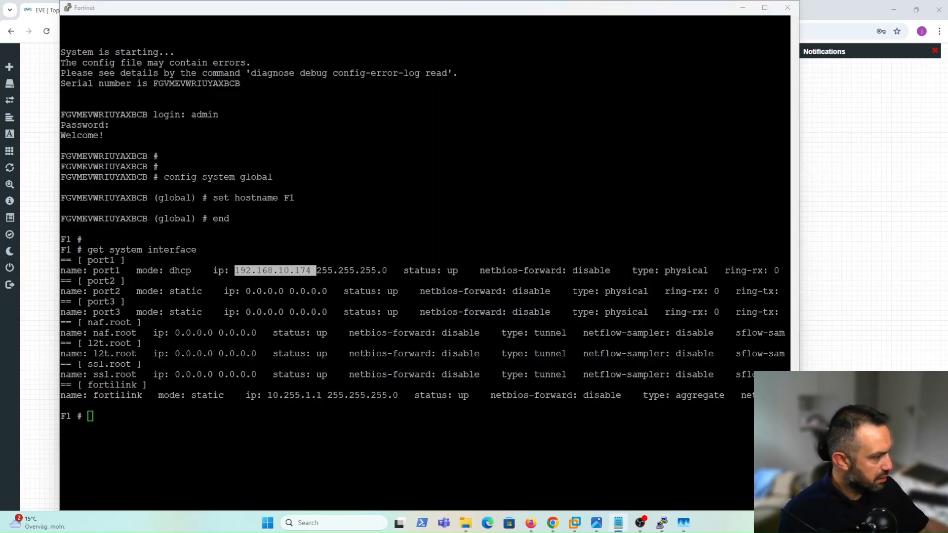
{"action": "key", "text": "ctrl+c"}
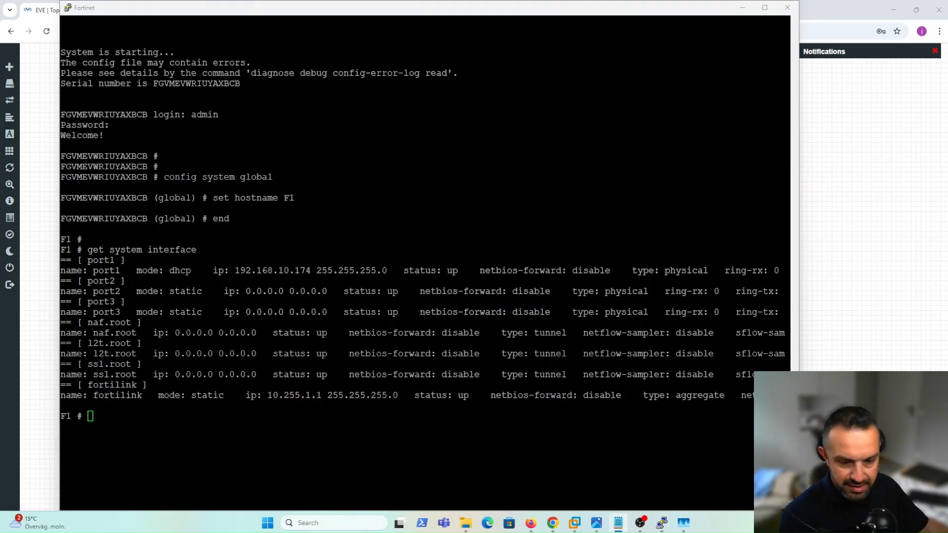
{"action": "right_click", "coordinate": [227, 423]}
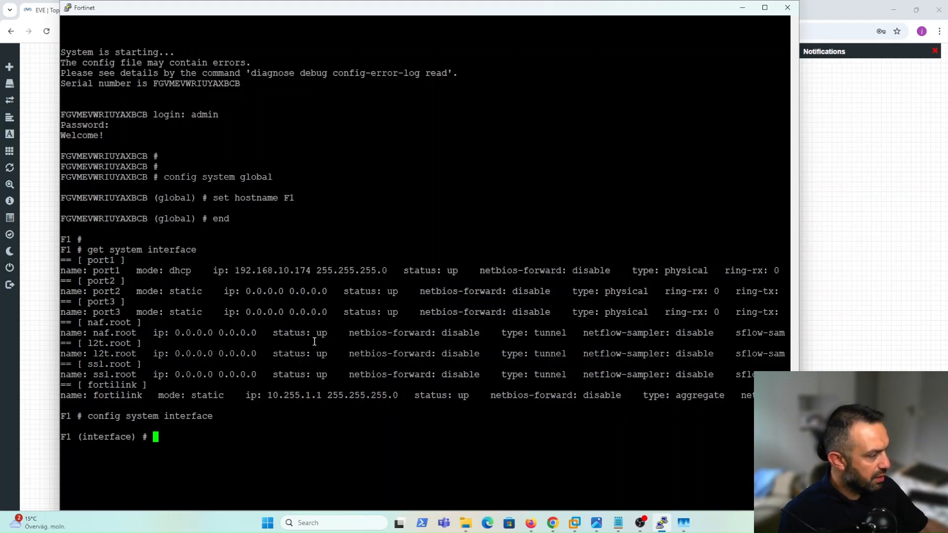
Edit port1 and try set ip 192.168.10.174 255.255.255.0, hitting the dynamic IP error.
{"action": "type", "text": "e"}
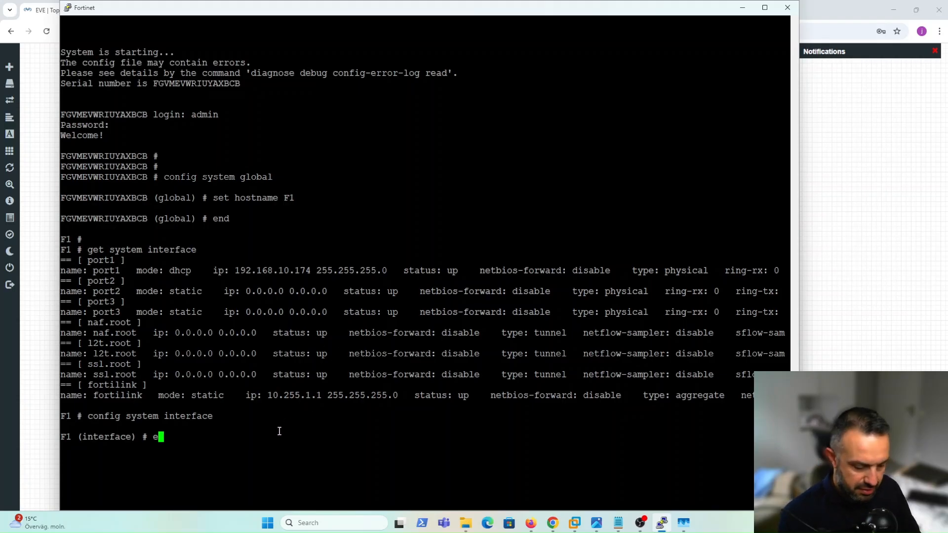
{"action": "type", "text": "dit "}
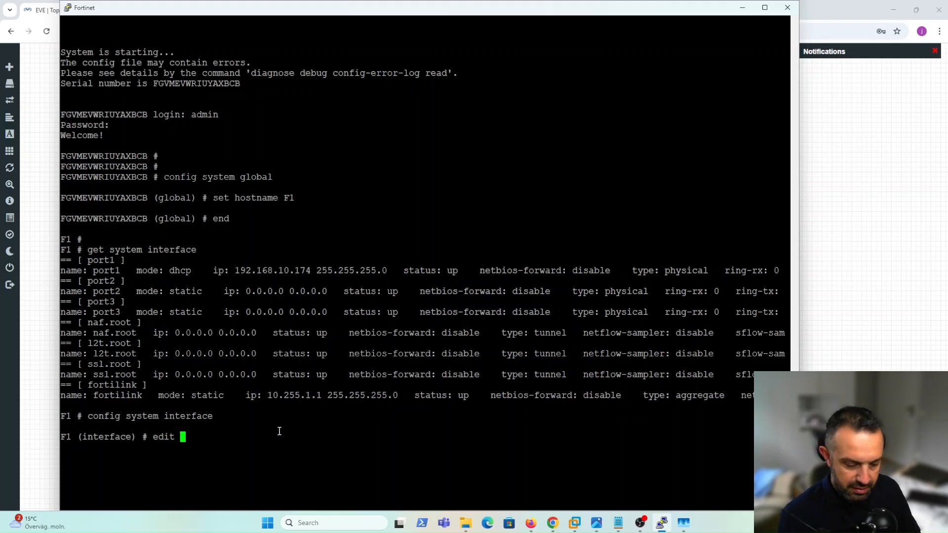
{"action": "type", "text": "port1"}
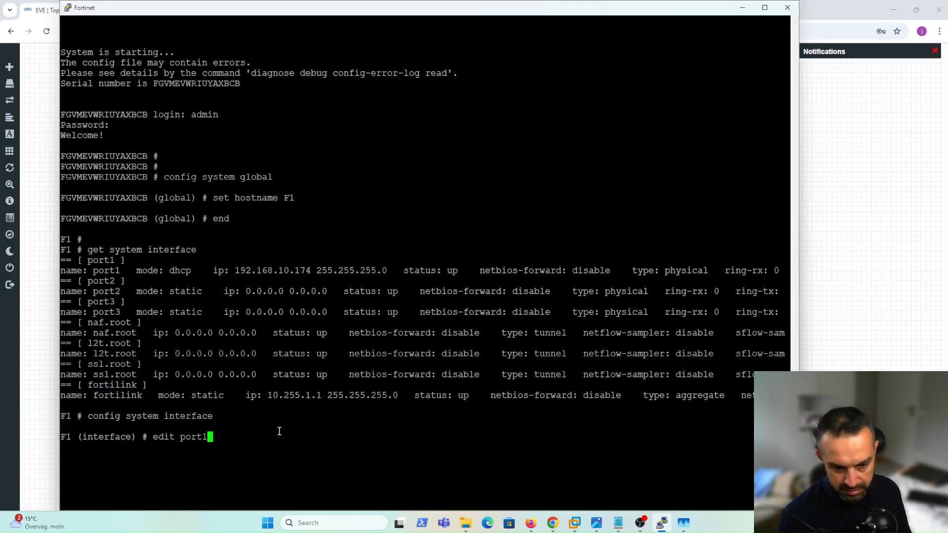
{"action": "key", "text": "Return"}
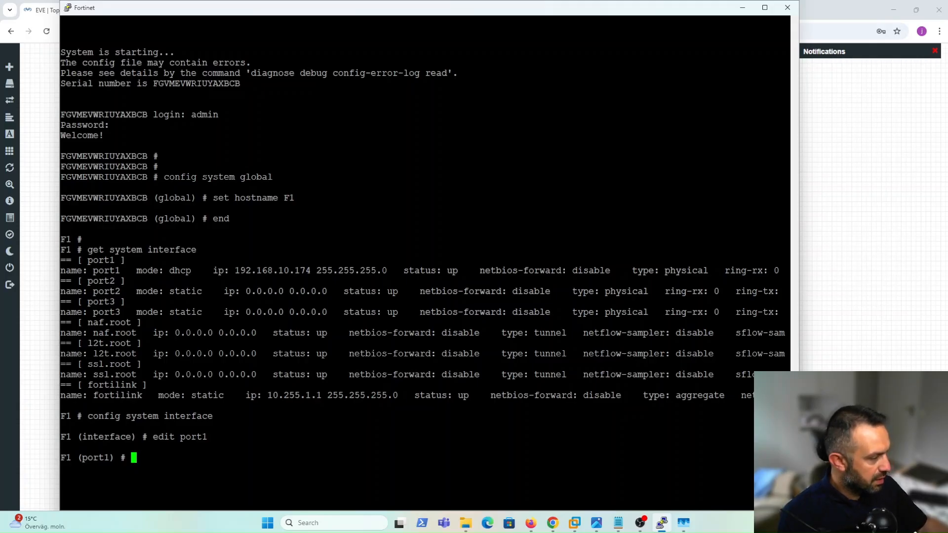
{"action": "key", "text": "alt+Tab"}
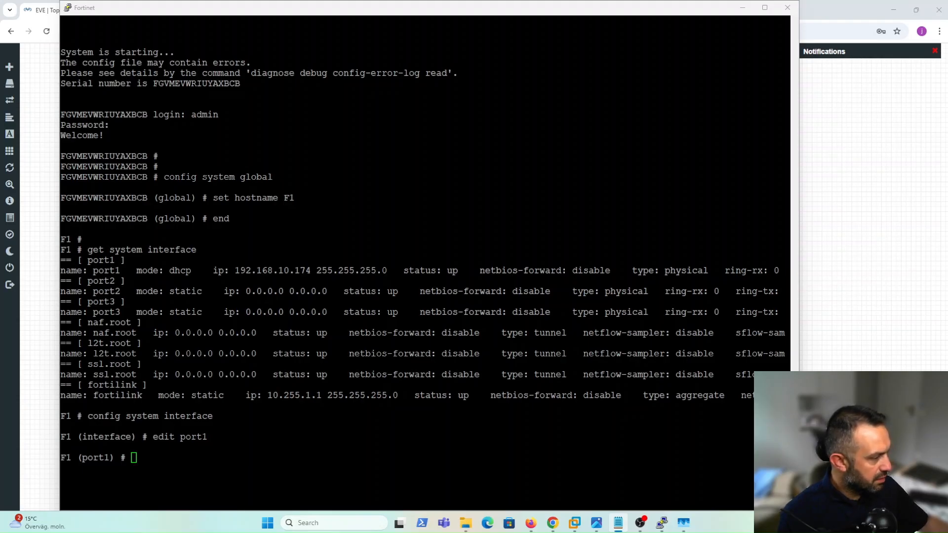
{"action": "right_click", "coordinate": [272, 457]}
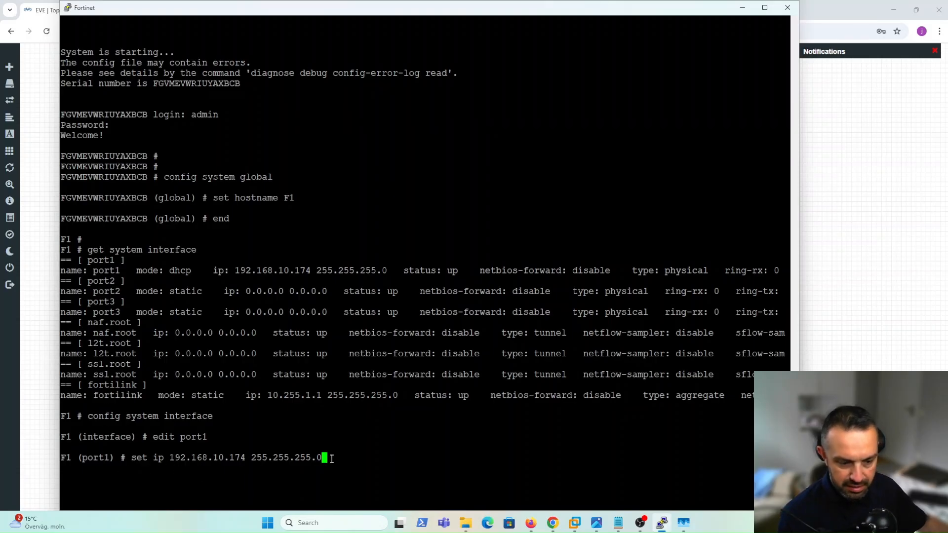
{"action": "key", "text": "Return"}
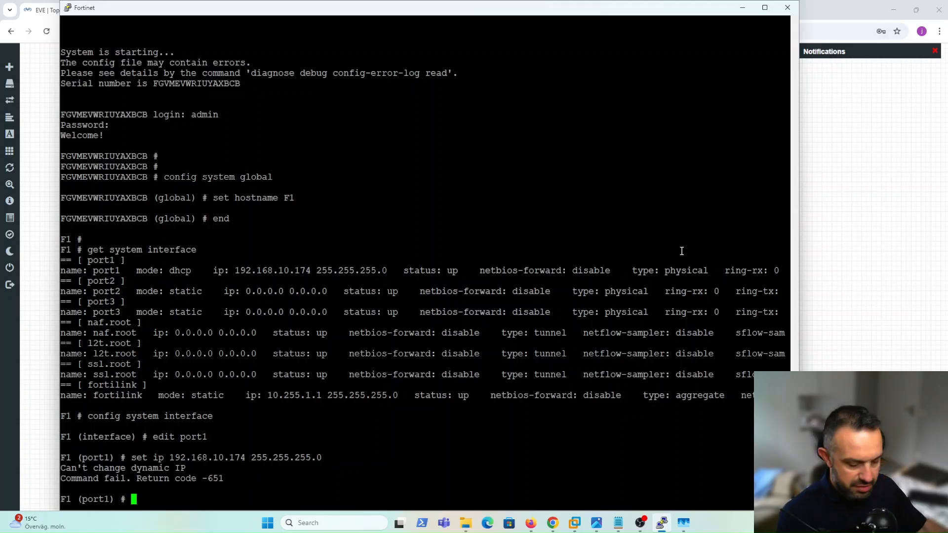
{"action": "type", "text": "set "}
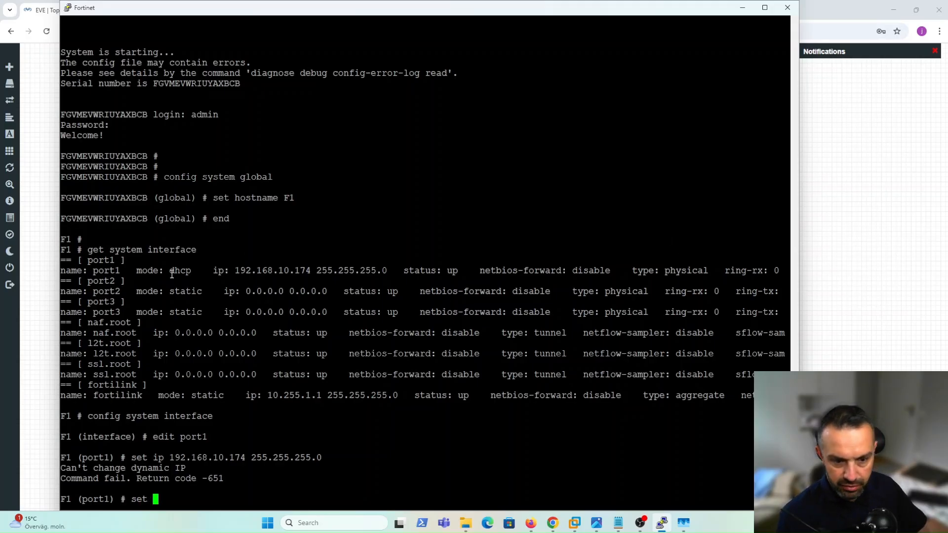
{"action": "type", "text": "mo"}
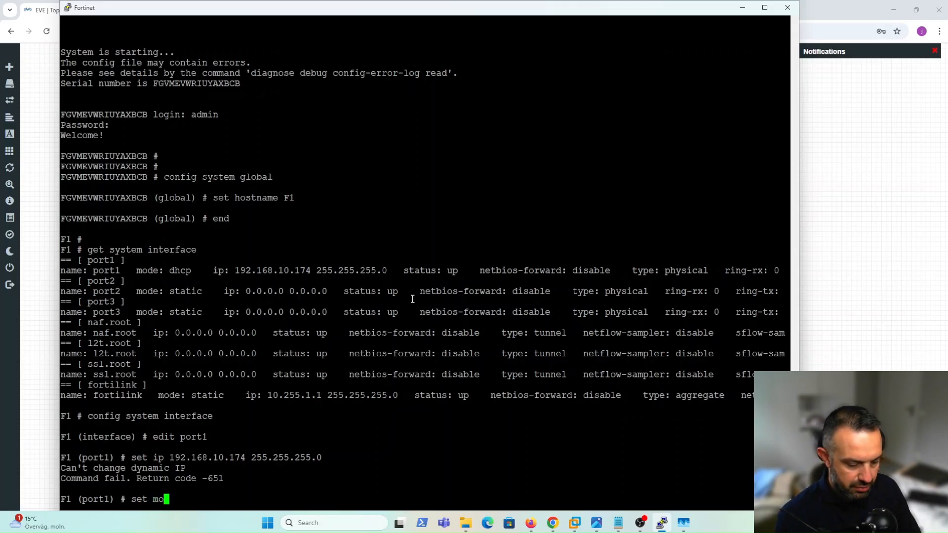
{"action": "type", "text": "de static"}
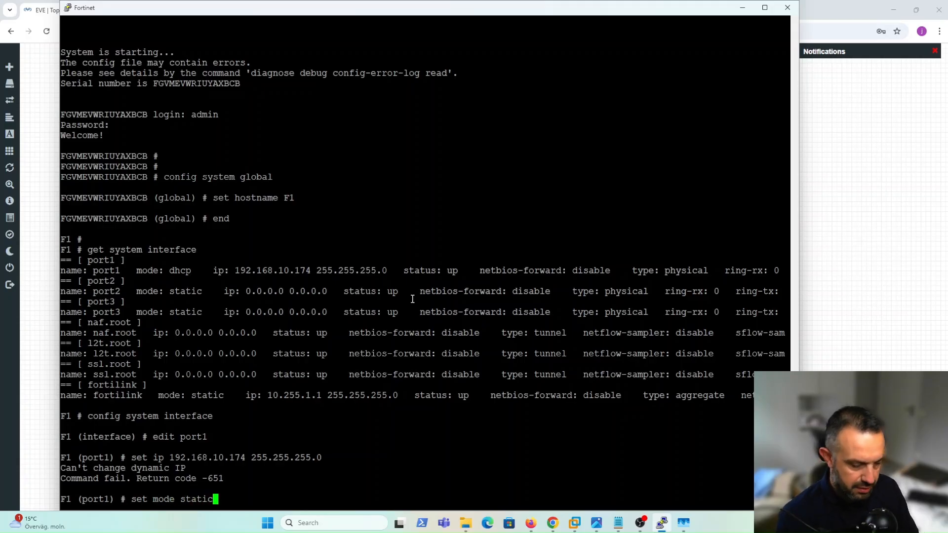
Switch port1 to static mode with IP 192.168.10.174/24.
{"action": "key", "text": "Return"}
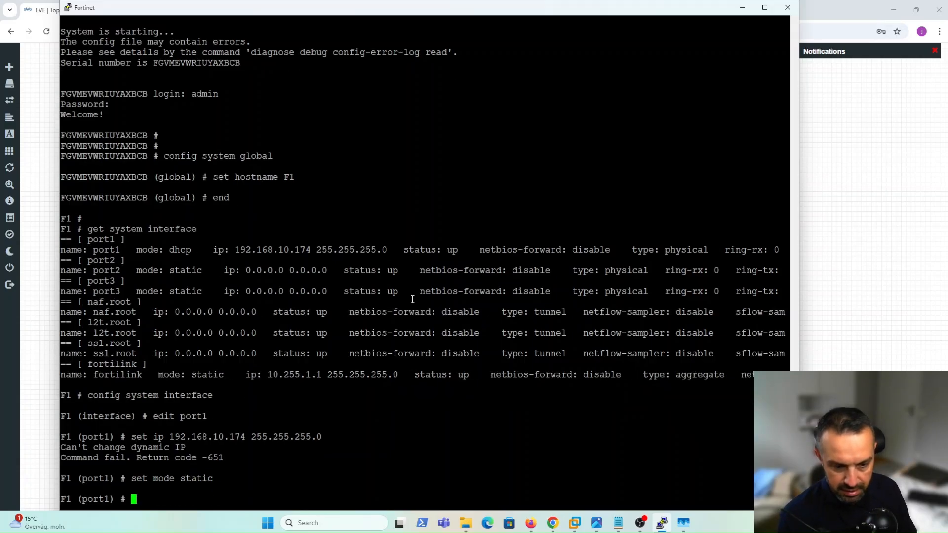
{"action": "key", "text": "Up"}
{"action": "key", "text": "Up"}
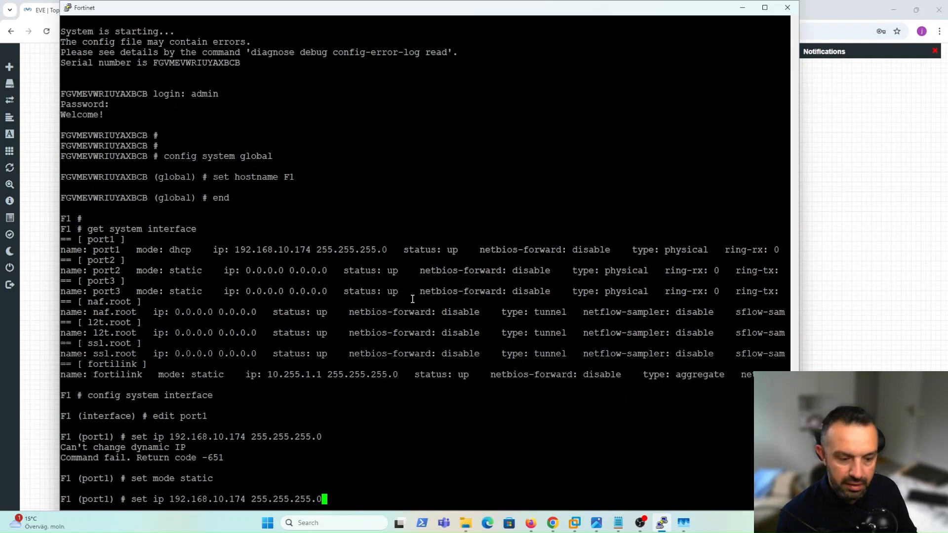
{"action": "key", "text": "Return"}
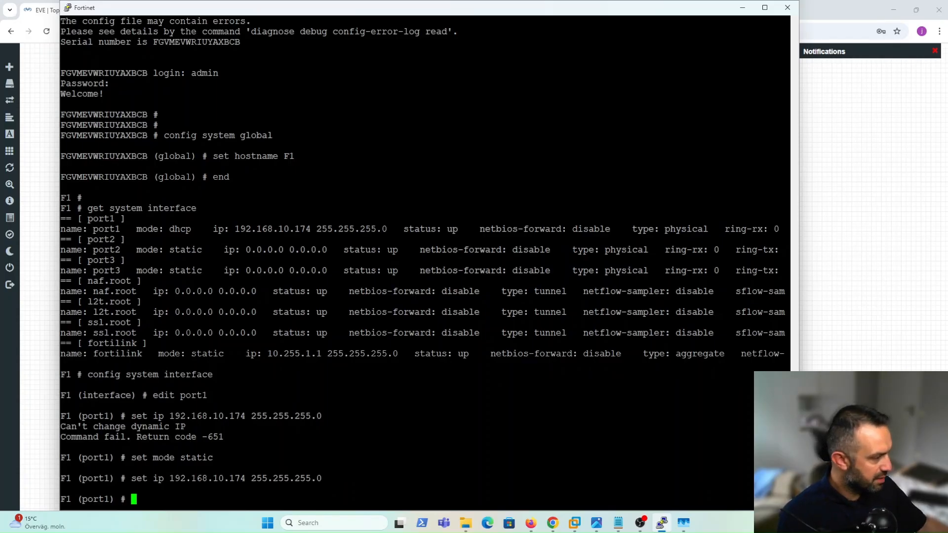
Allow ping, HTTPS and SSH on port1, alias it "MGMT & WAN", and save with end.
{"action": "key", "text": "alt+Tab"}
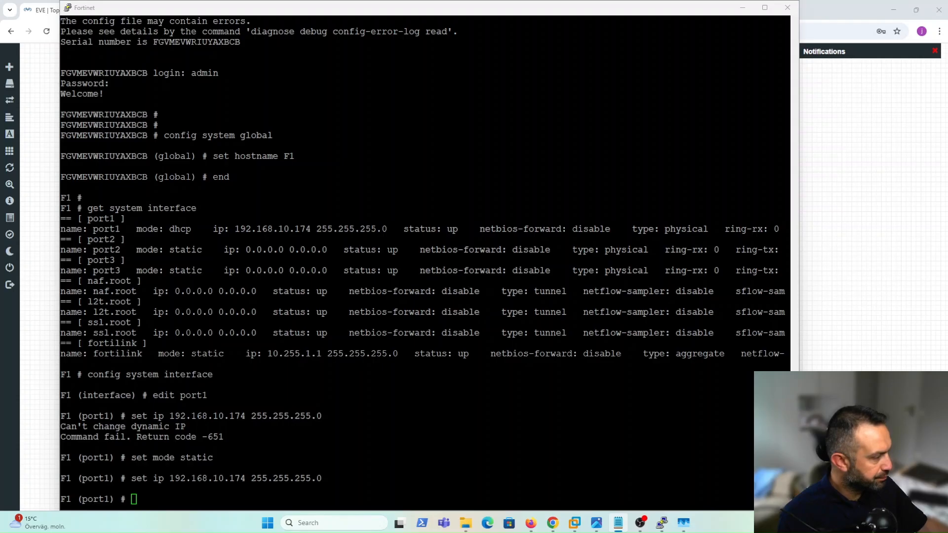
{"action": "right_click", "coordinate": [339, 404]}
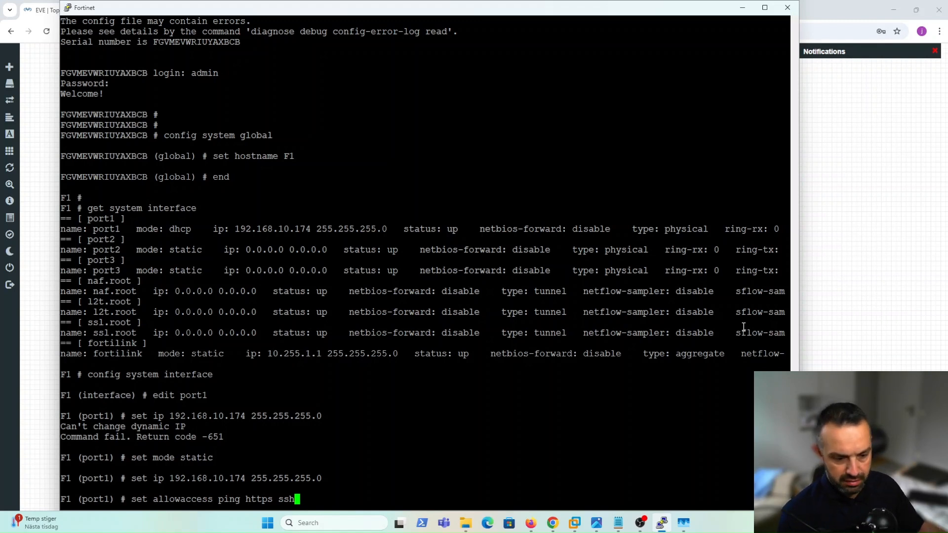
{"action": "key", "text": "Return"}
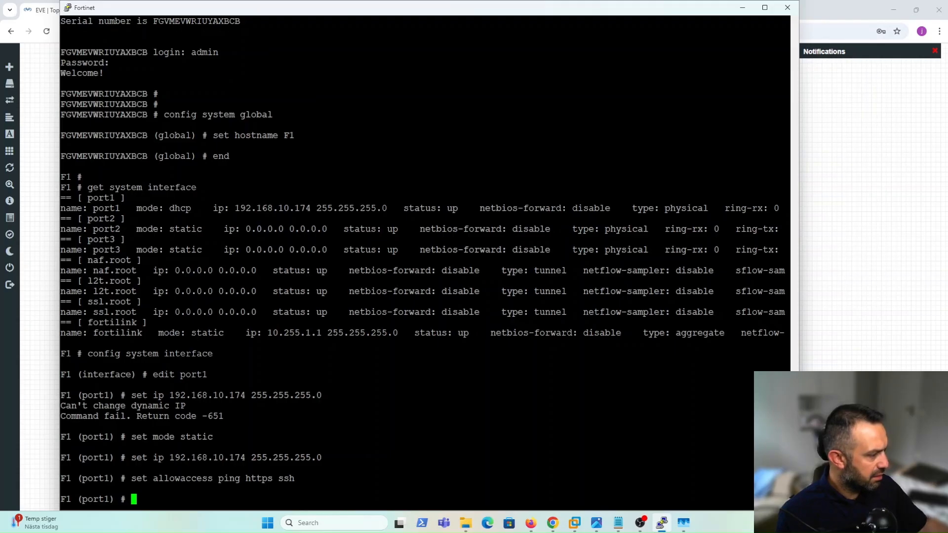
{"action": "key", "text": "alt+Tab"}
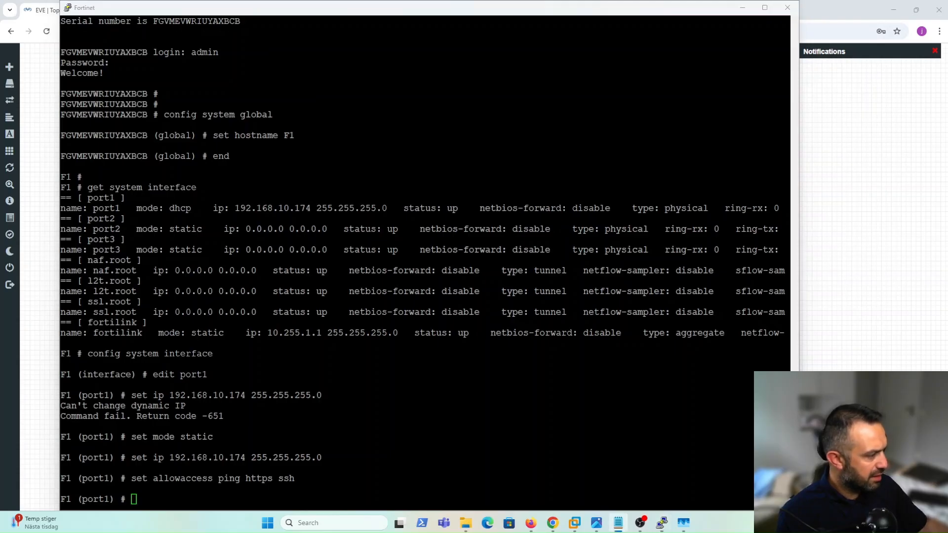
{"action": "right_click", "coordinate": [331, 424]}
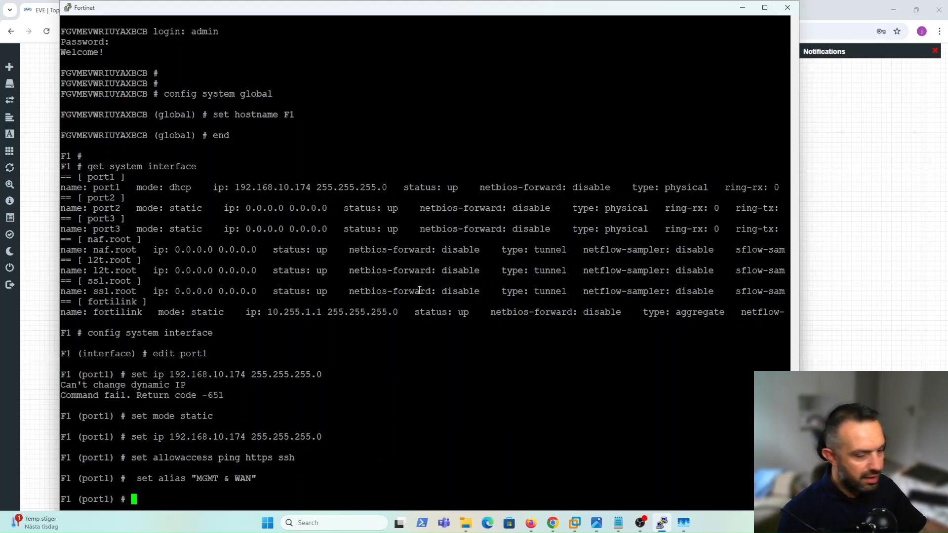
{"action": "type", "text": "end"}
{"action": "key", "text": "Return"}
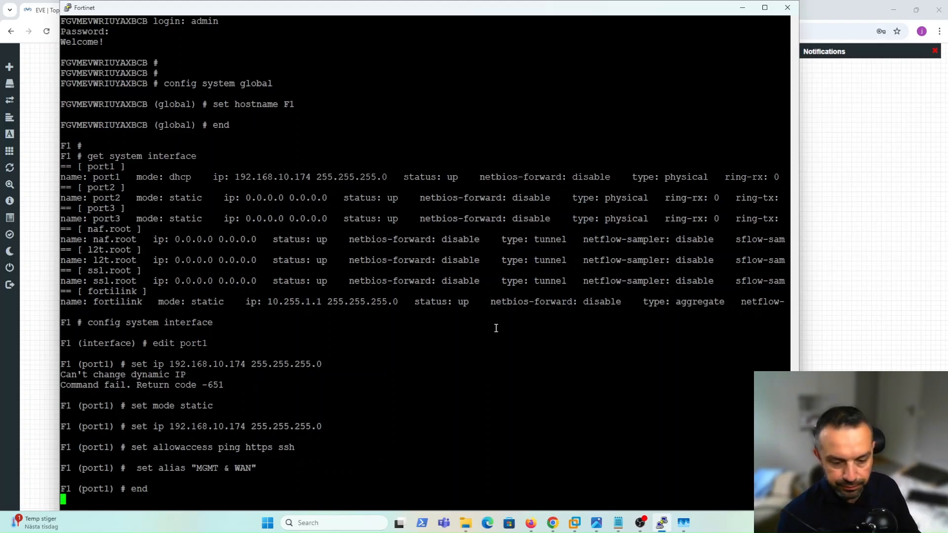
{"action": "key", "text": "Return"}
{"action": "key", "text": "Return"}
{"action": "key", "text": "Return"}
{"action": "key", "text": "Return"}
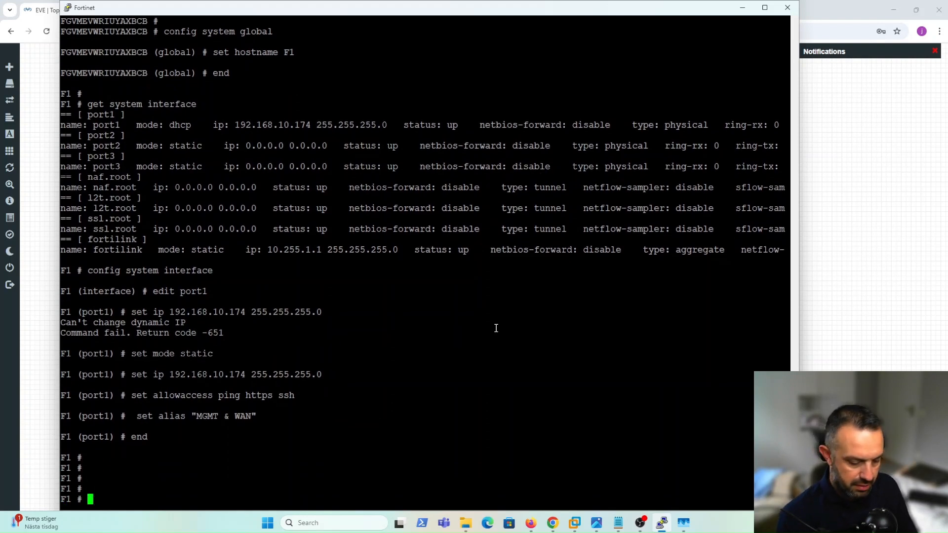
Run 'get system interface' to confirm port1 shows static mode at 192.168.10.174/24.
{"action": "type", "text": "get "}
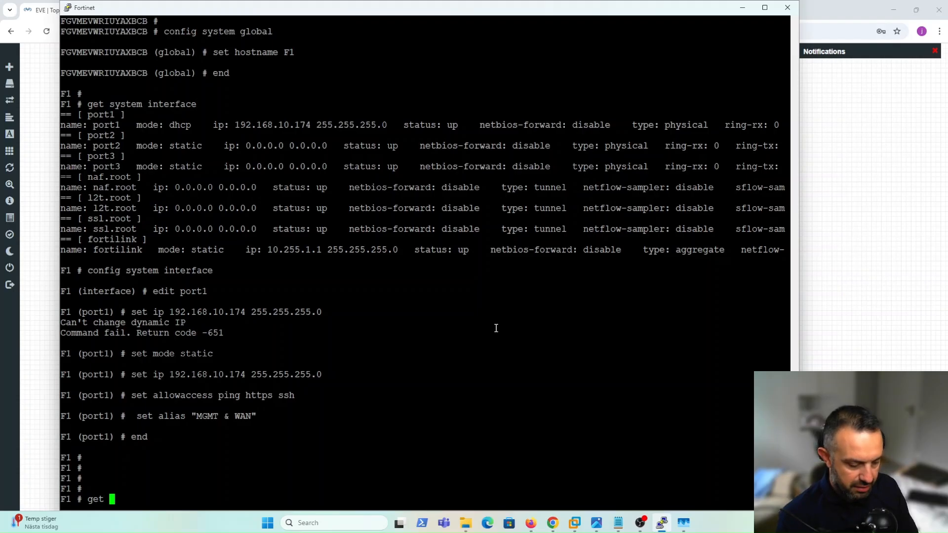
{"action": "type", "text": "system "}
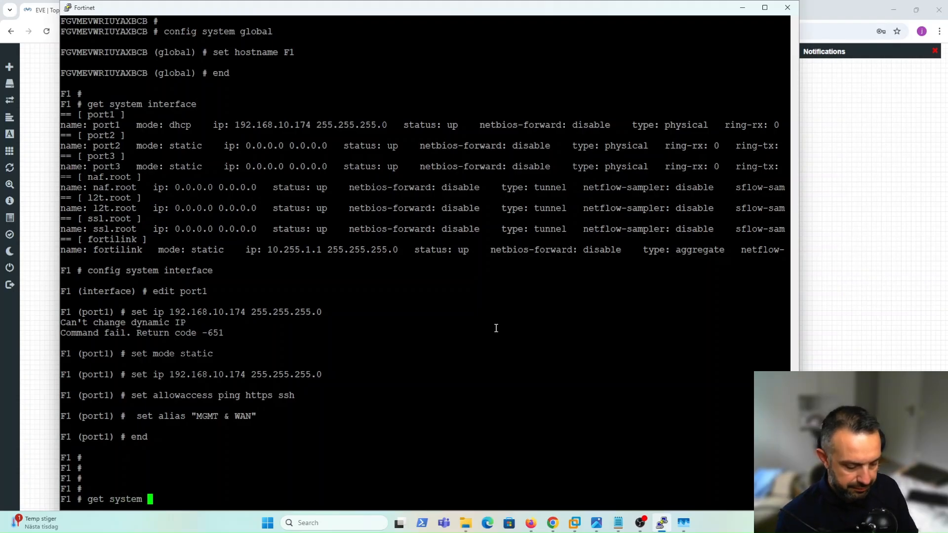
{"action": "type", "text": "interface"}
{"action": "key", "text": "Return"}
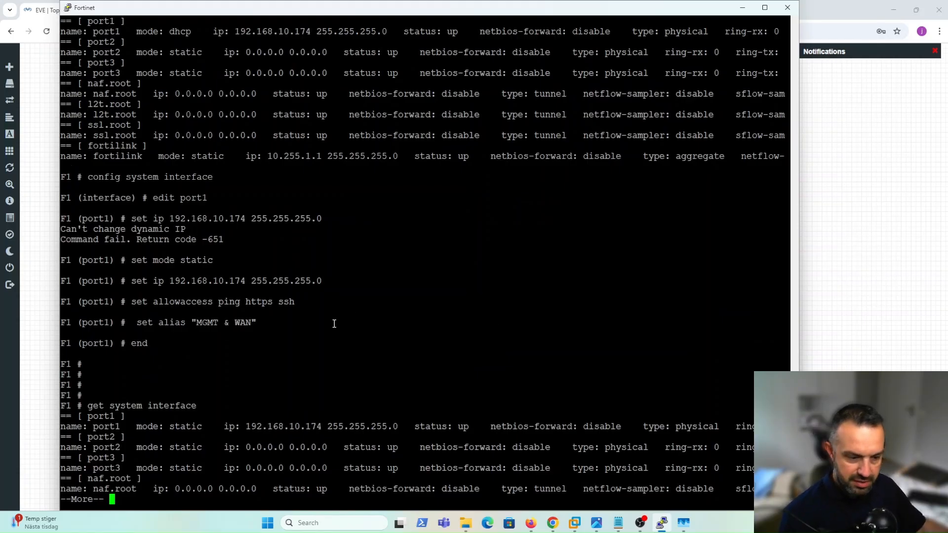
{"action": "left_click_drag", "start_coordinate": [165, 426], "coordinate": [387, 426]}
{"action": "key", "text": "space"}
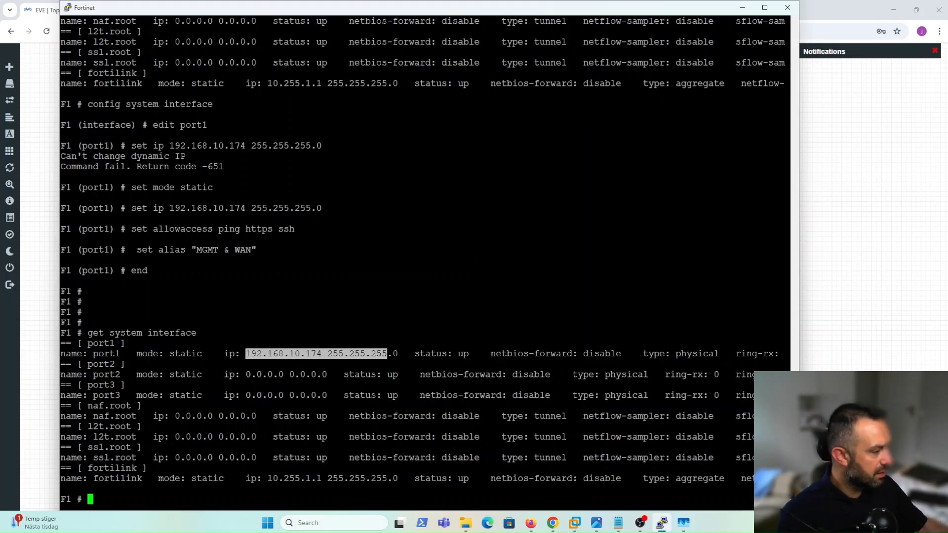
Run 'get router info routing-table all' to display the full routing table.
{"action": "key", "text": "alt+Tab"}
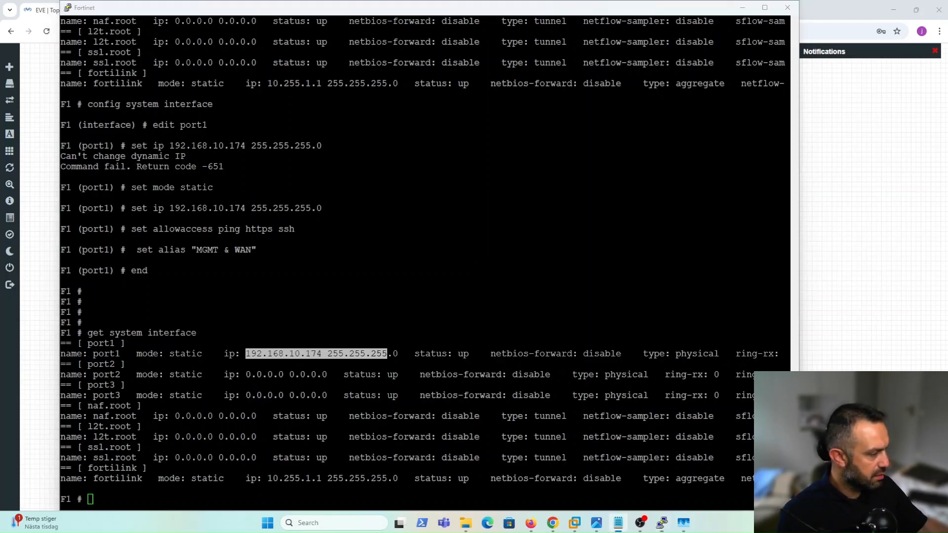
{"action": "key", "text": "ctrl+c"}
{"action": "left_click", "coordinate": [260, 331]}
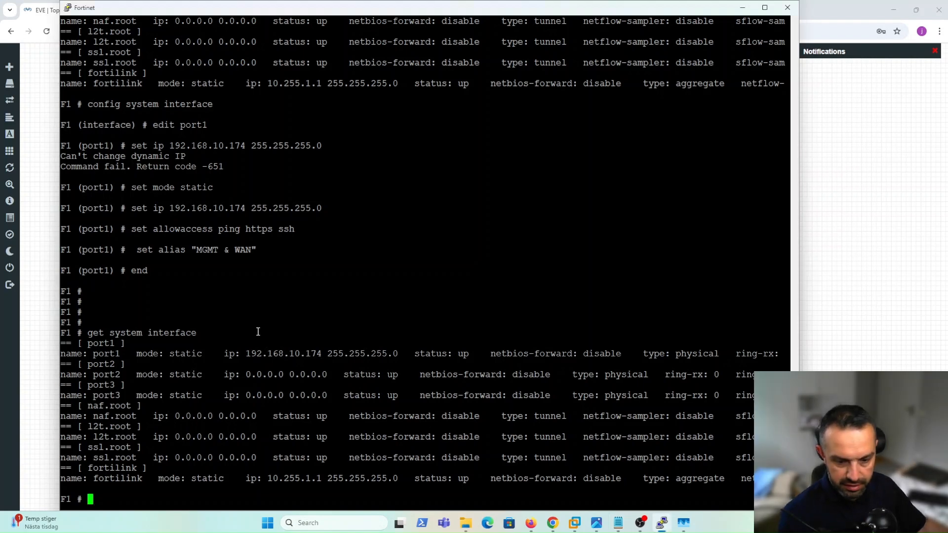
{"action": "key", "text": "Return"}
{"action": "key", "text": "Return"}
{"action": "key", "text": "Return"}
{"action": "right_click", "coordinate": [267, 333]}
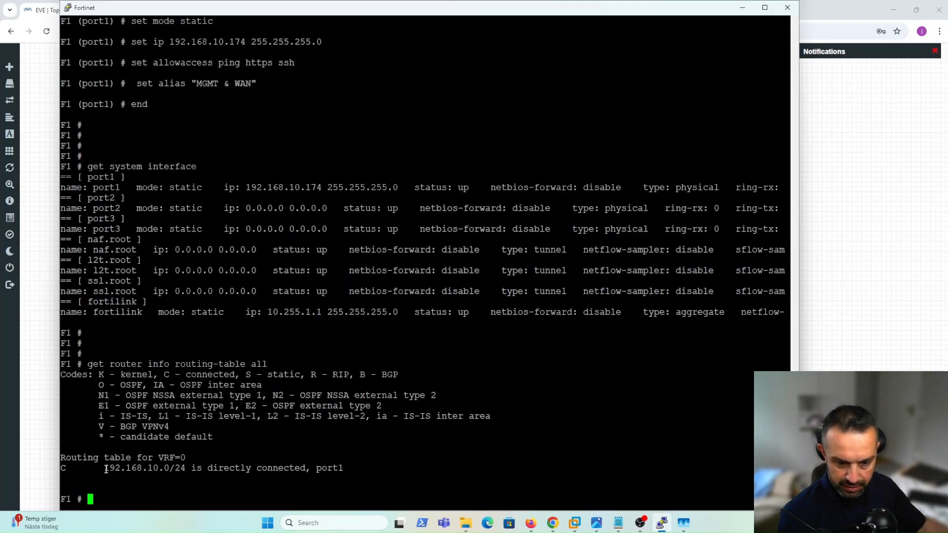
{"action": "left_click_drag", "start_coordinate": [106, 469], "coordinate": [167, 471]}
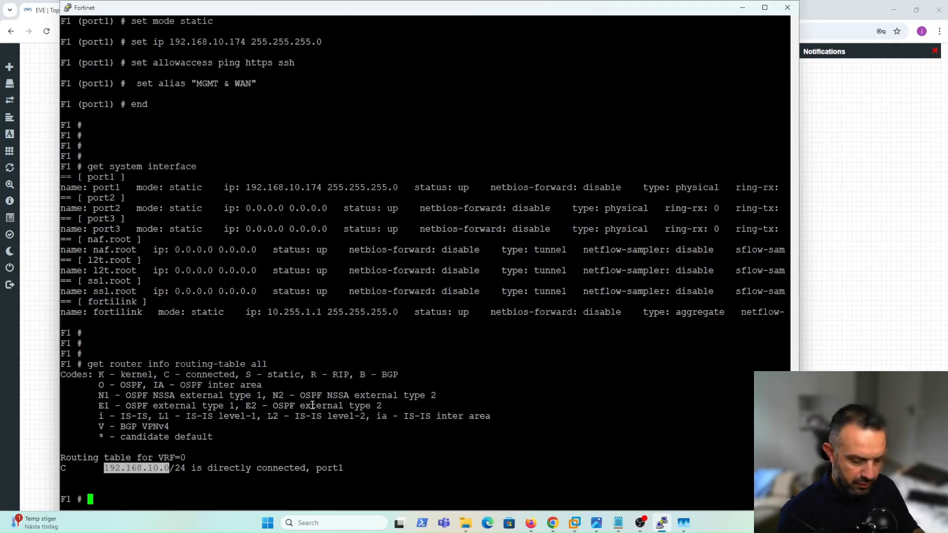
{"action": "type", "text": "config ro"}
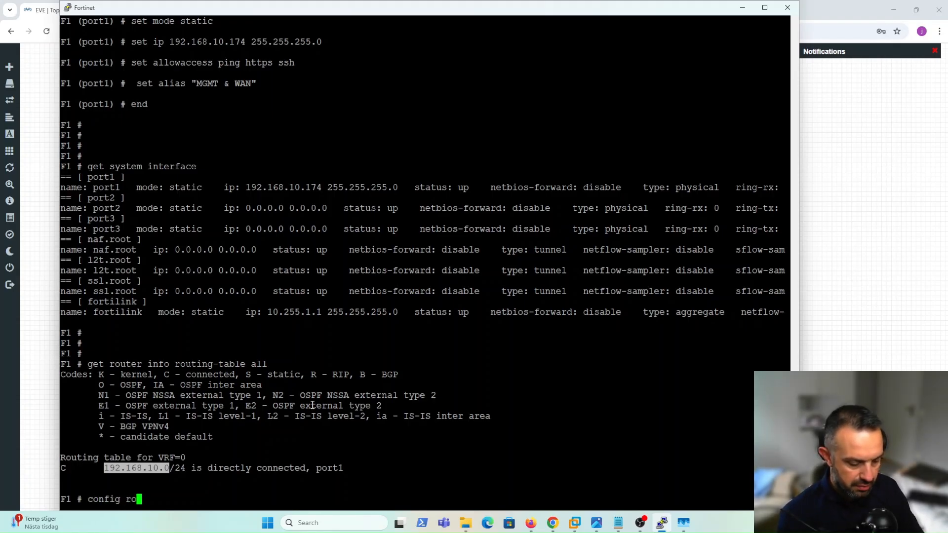
{"action": "type", "text": "uter static"}
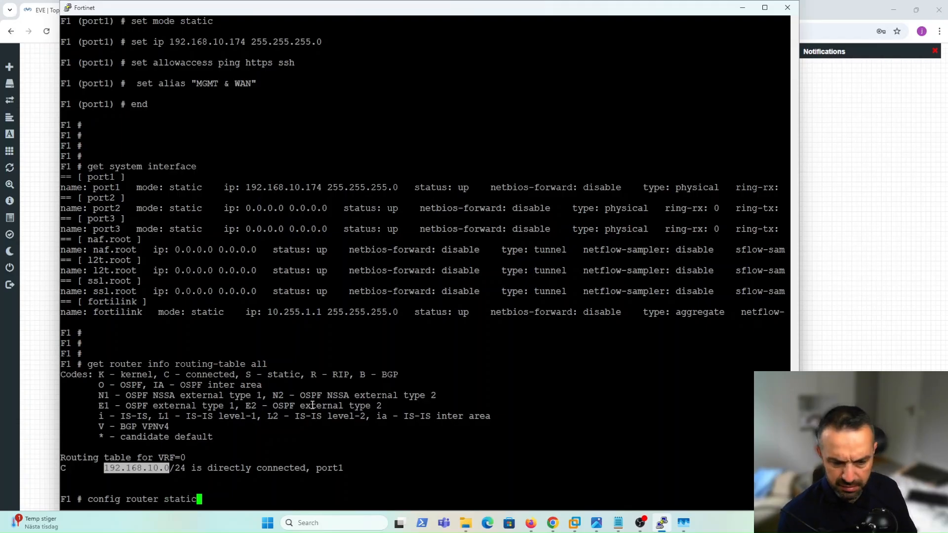
Create static route entry 1 with destination 0.0.0.0 0.0.0.0.
{"action": "key", "text": "Return"}
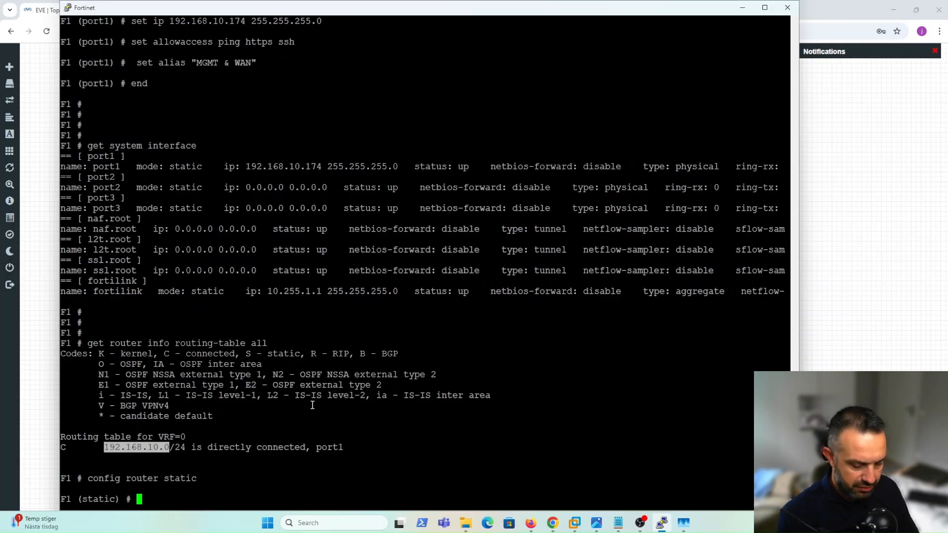
{"action": "type", "text": "edit 1"}
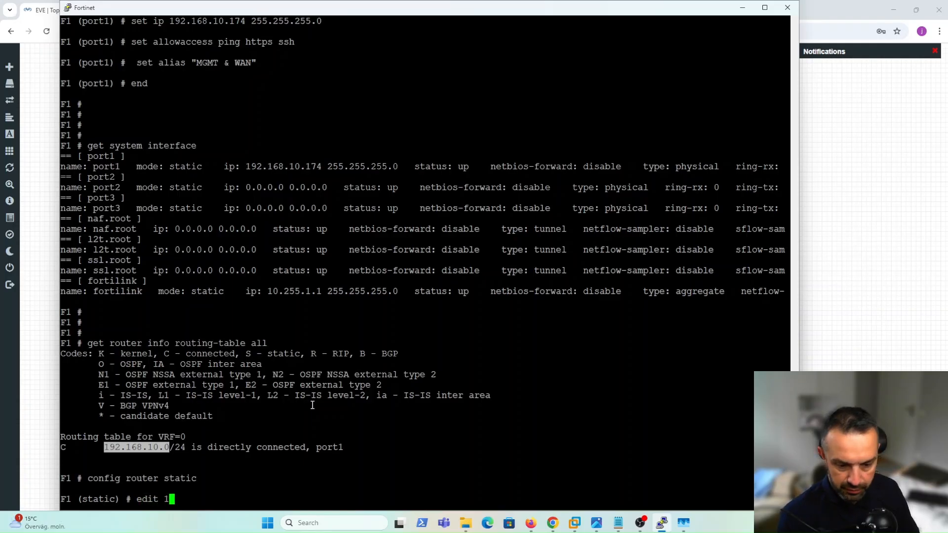
{"action": "key", "text": "Return"}
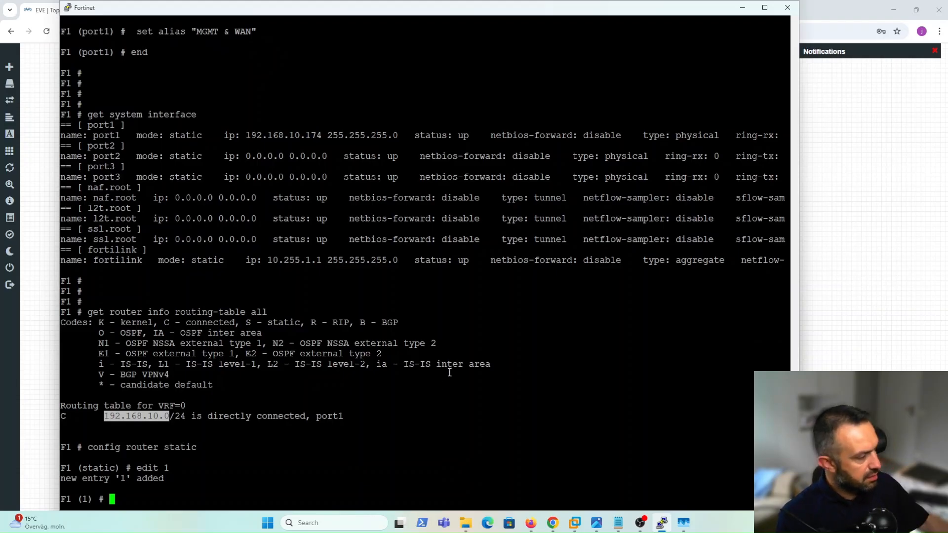
{"action": "key", "text": "alt+Tab"}
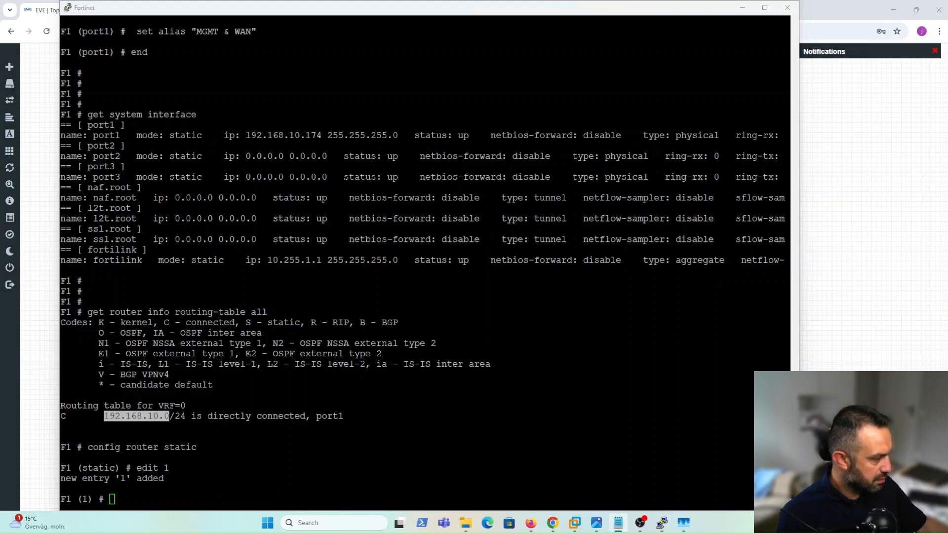
{"action": "key", "text": "ctrl+c"}
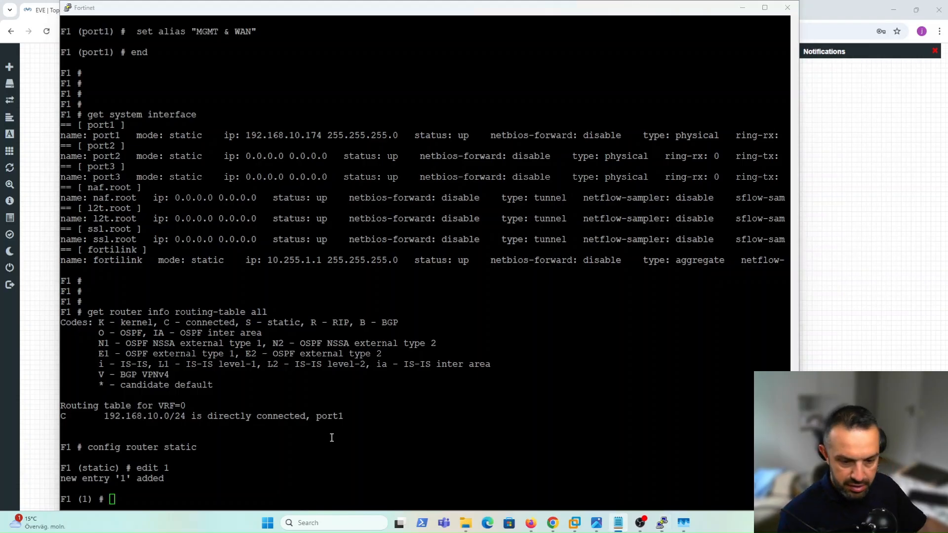
{"action": "right_click", "coordinate": [214, 477]}
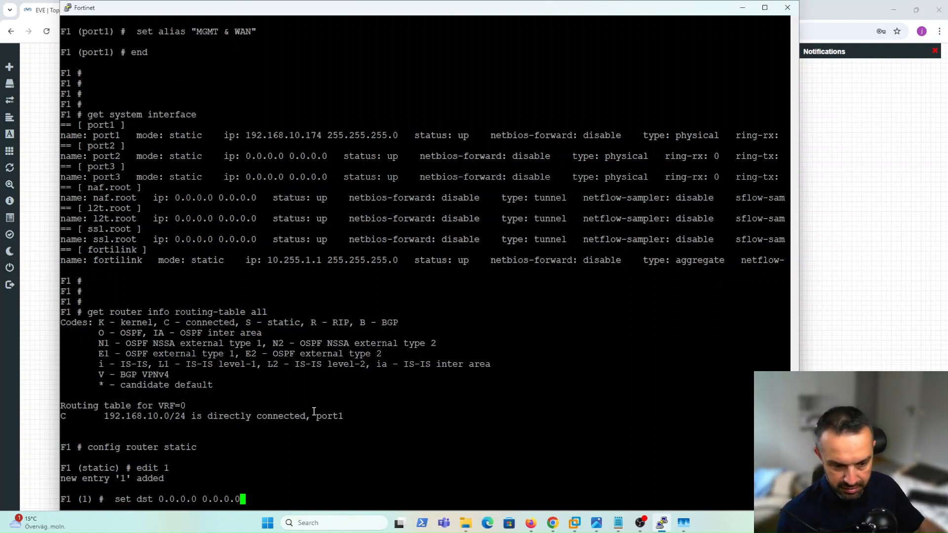
{"action": "key", "text": "Return"}
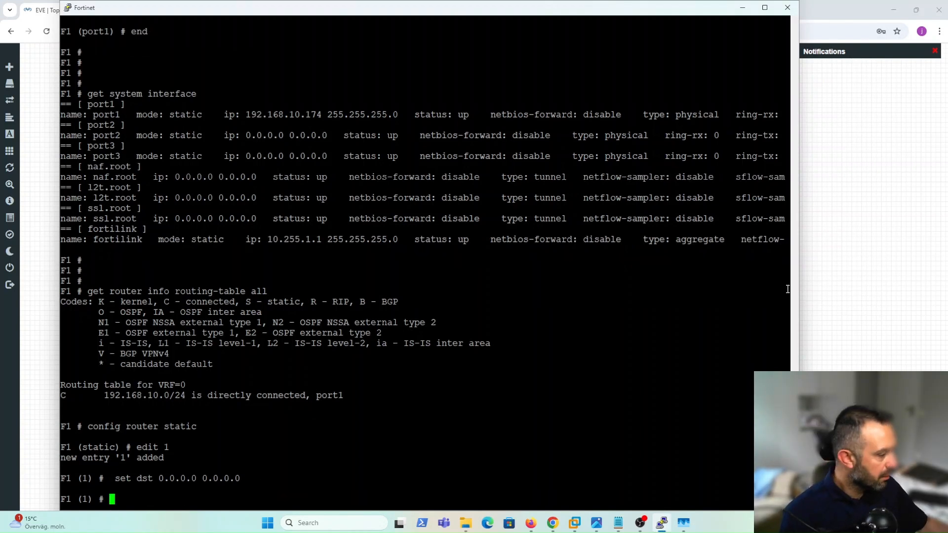
Give route 1 gateway 192.168.10.1 and device port1, then save with next and end.
{"action": "key", "text": "alt+Tab"}
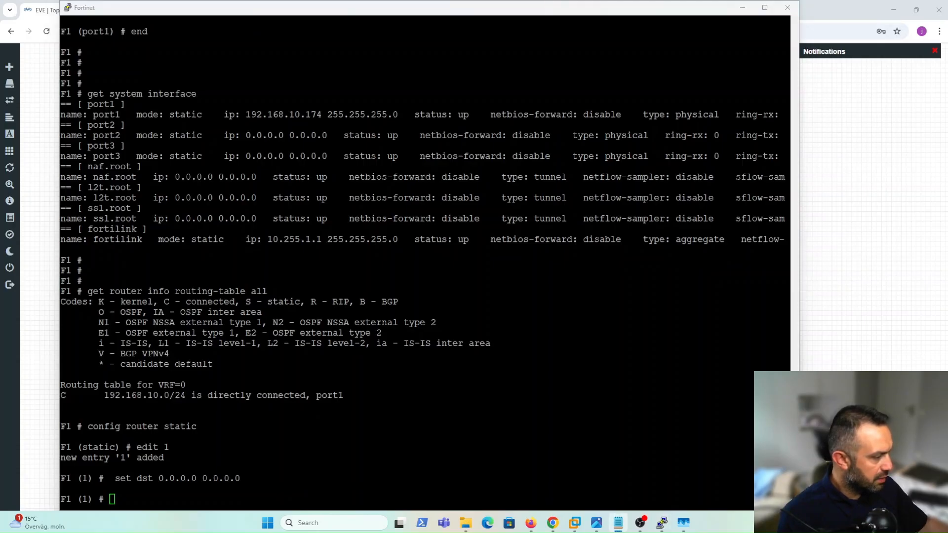
{"action": "right_click", "coordinate": [328, 474]}
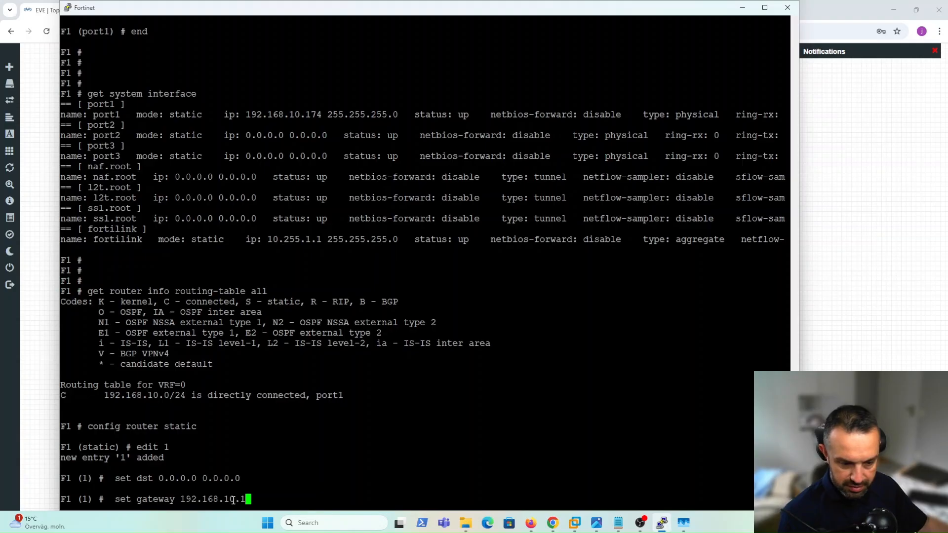
{"action": "key", "text": "Return"}
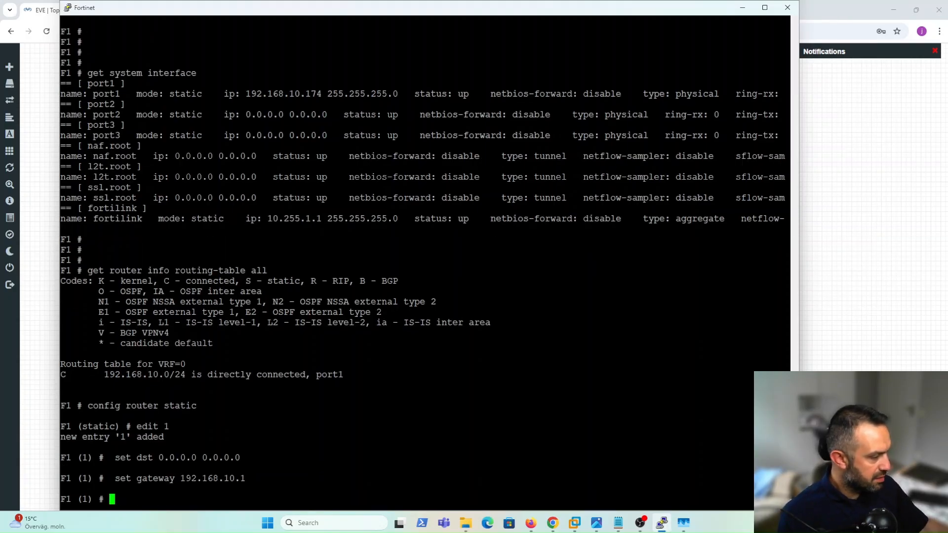
{"action": "key", "text": "alt+Tab"}
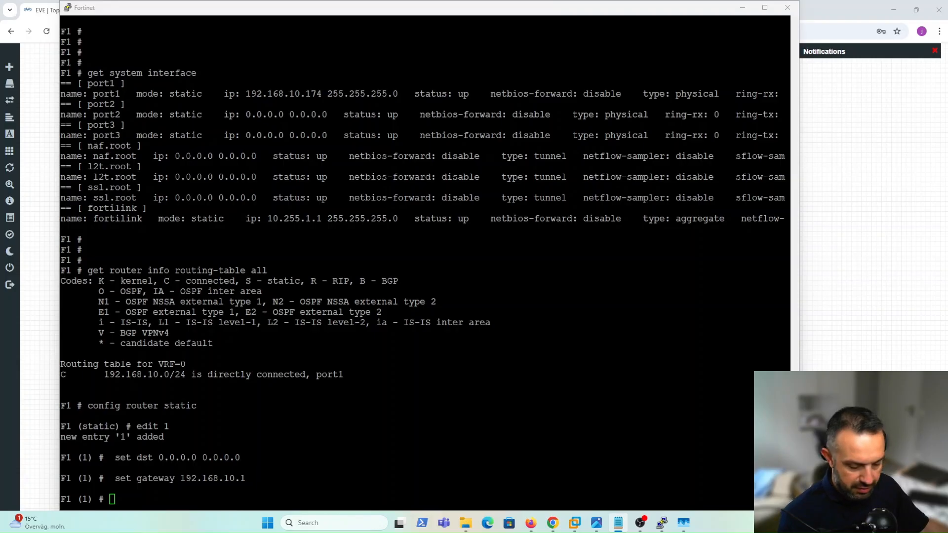
{"action": "right_click", "coordinate": [338, 409]}
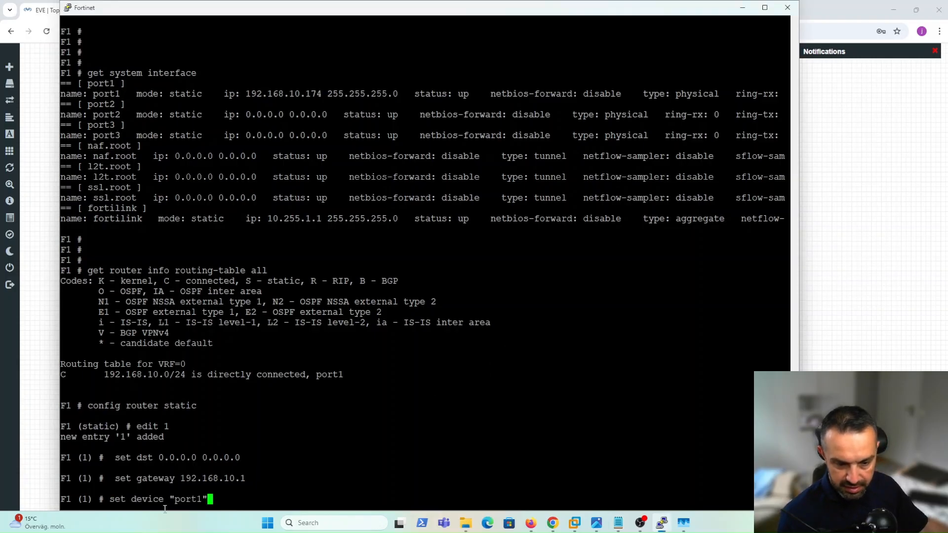
{"action": "key", "text": "Return"}
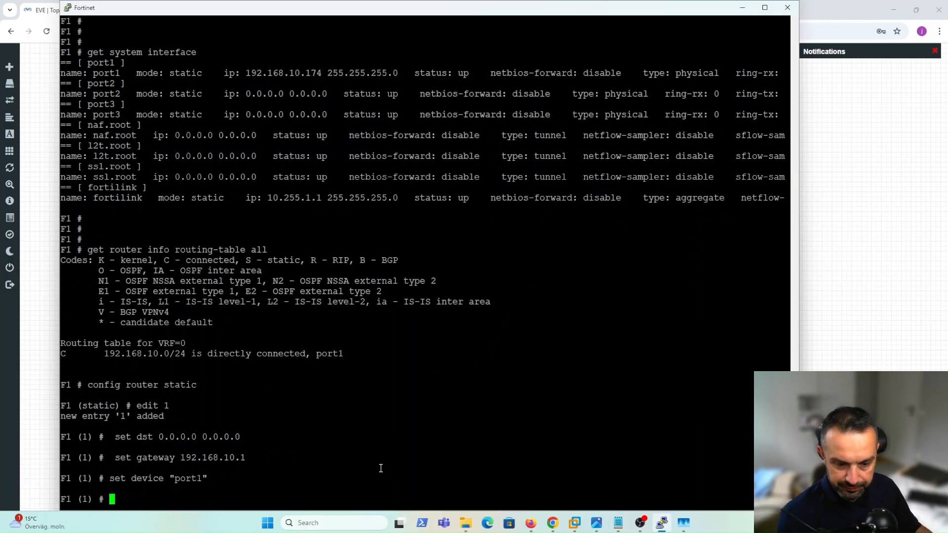
{"action": "type", "text": "next"}
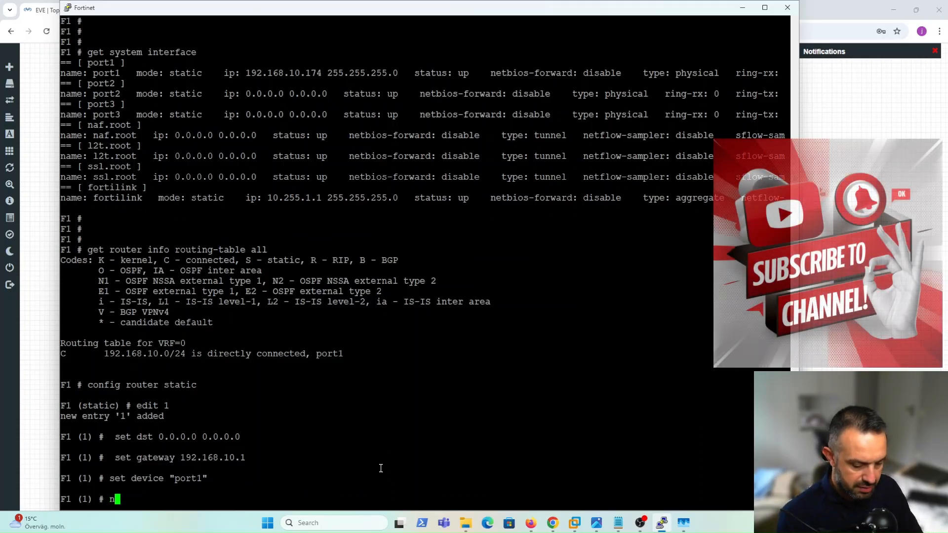
{"action": "key", "text": "Return"}
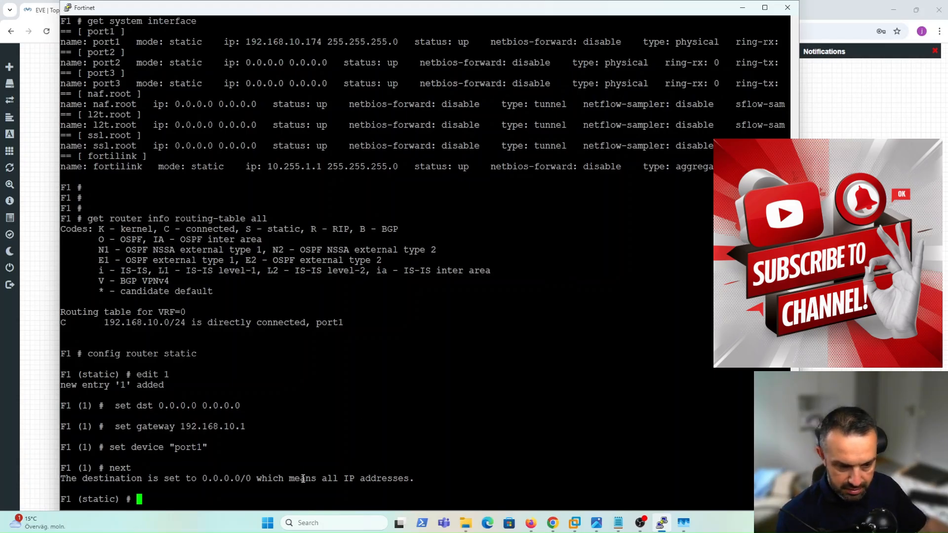
{"action": "type", "text": "end"}
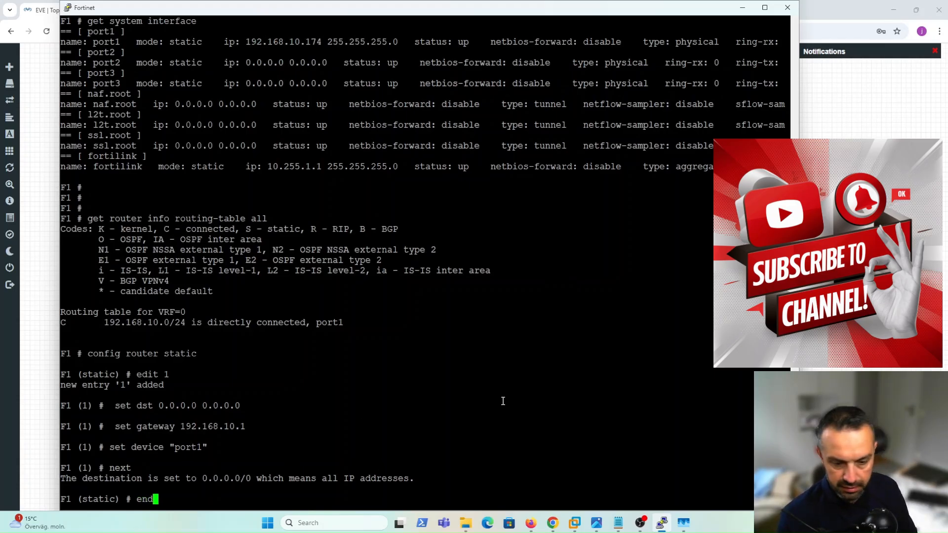
{"action": "key", "text": "Return"}
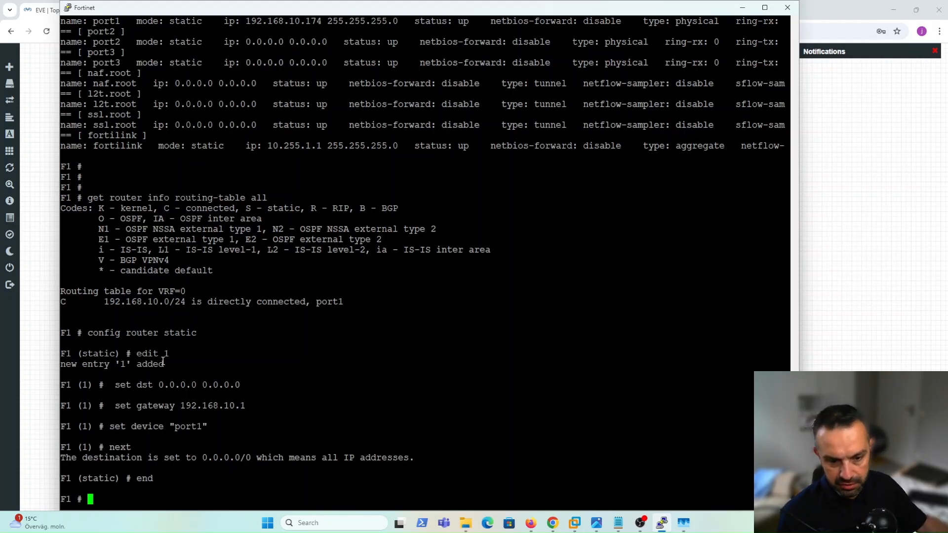
{"action": "left_click_drag", "start_coordinate": [164, 355], "coordinate": [173, 355]}
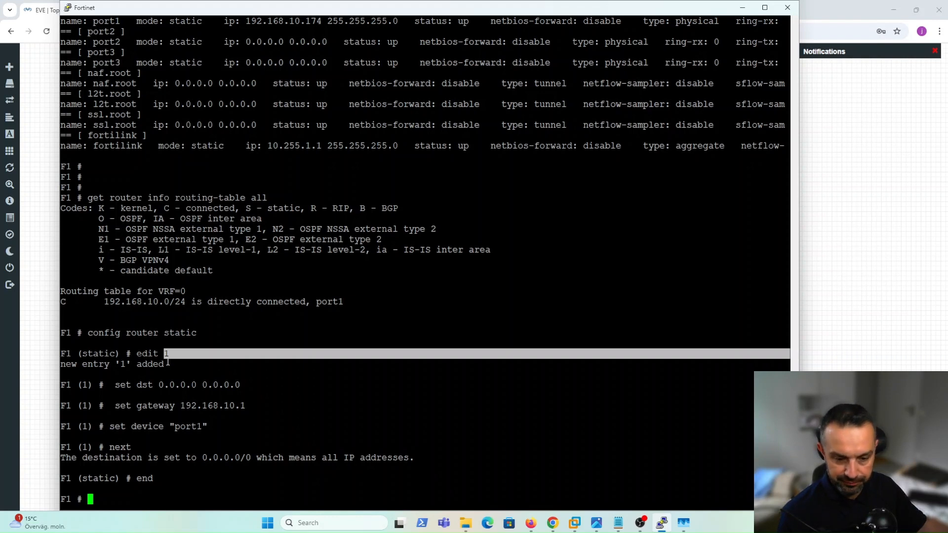
{"action": "left_click", "coordinate": [213, 369]}
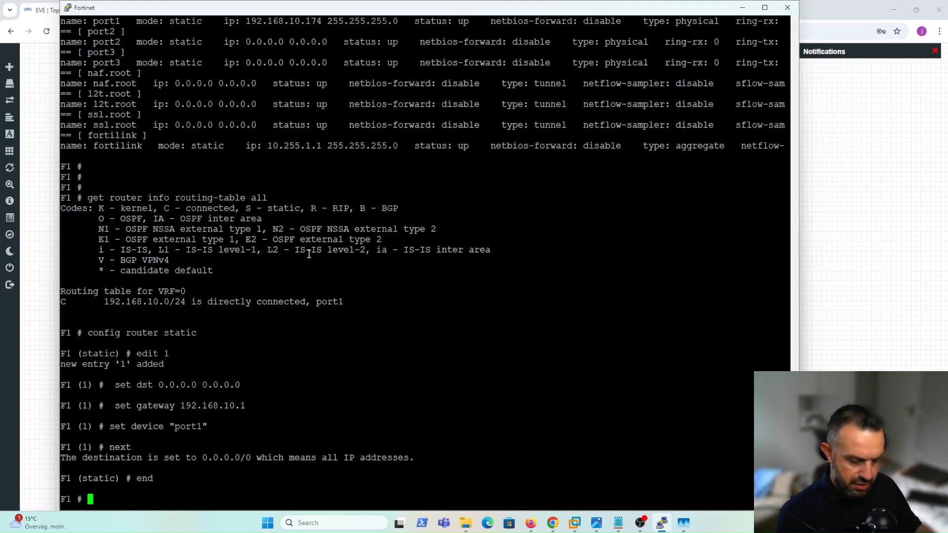
{"action": "type", "text": "show "}
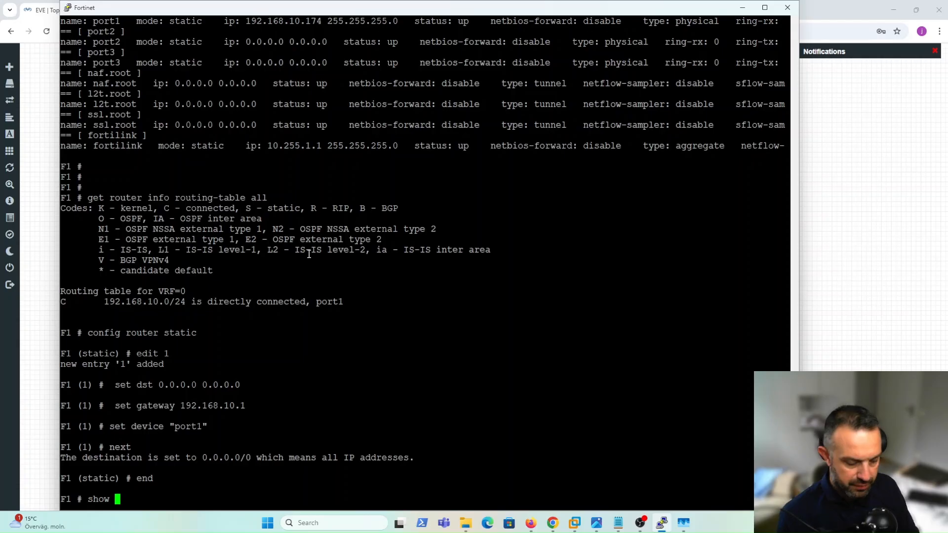
{"action": "type", "text": "system dns"}
Show the system DNS settings and highlight primary 96.45.45.45 and secondary 96.45.46.46.
{"action": "key", "text": "Return"}
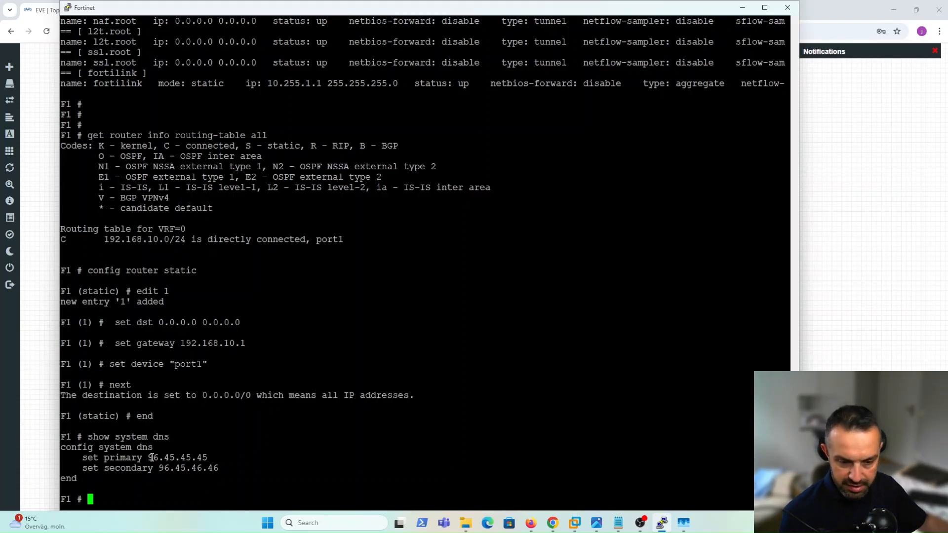
{"action": "left_click_drag", "start_coordinate": [148, 458], "coordinate": [220, 472]}
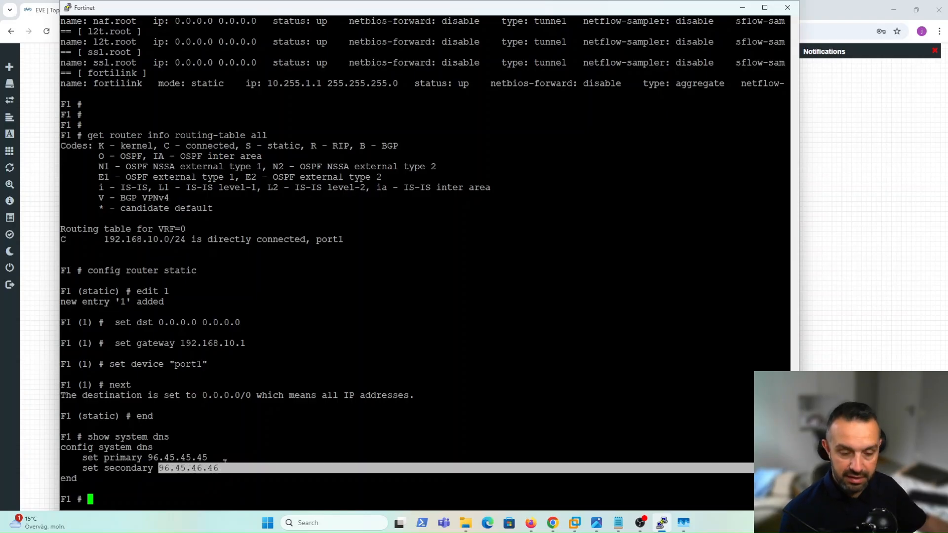
{"action": "left_click", "coordinate": [228, 468]}
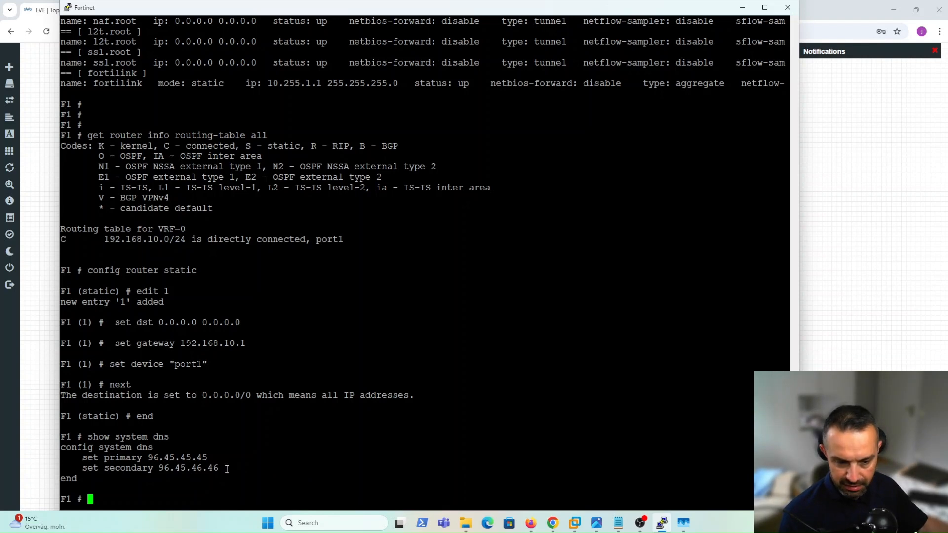
{"action": "left_click_drag", "start_coordinate": [148, 457], "coordinate": [230, 466]}
{"action": "left_click", "coordinate": [247, 462]}
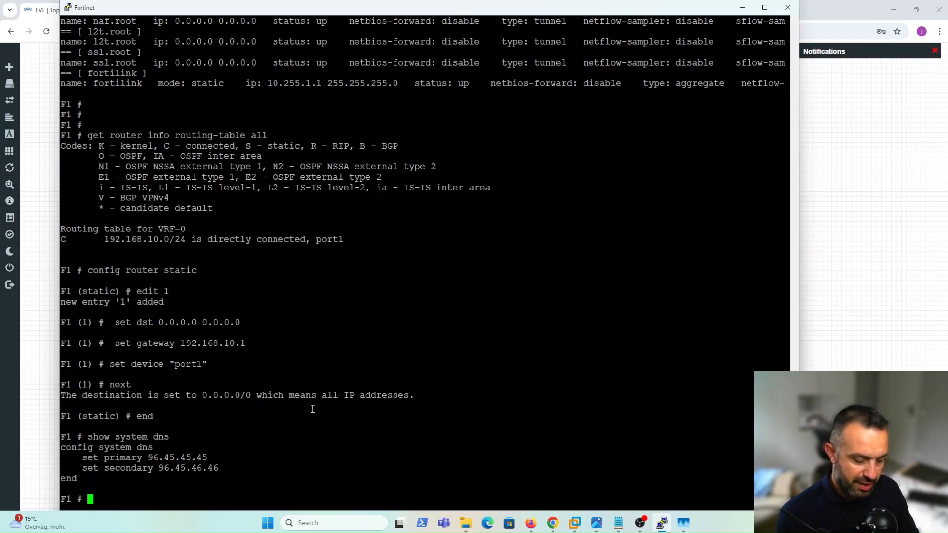
Run 'execute ping google.com', getting 5 replies with 0% packet loss.
{"action": "type", "text": "execute "}
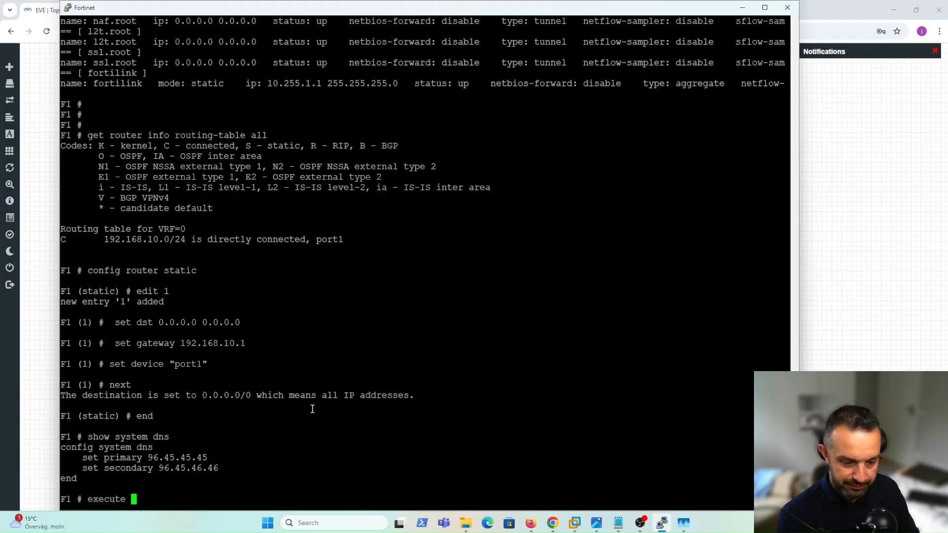
{"action": "type", "text": "ping "}
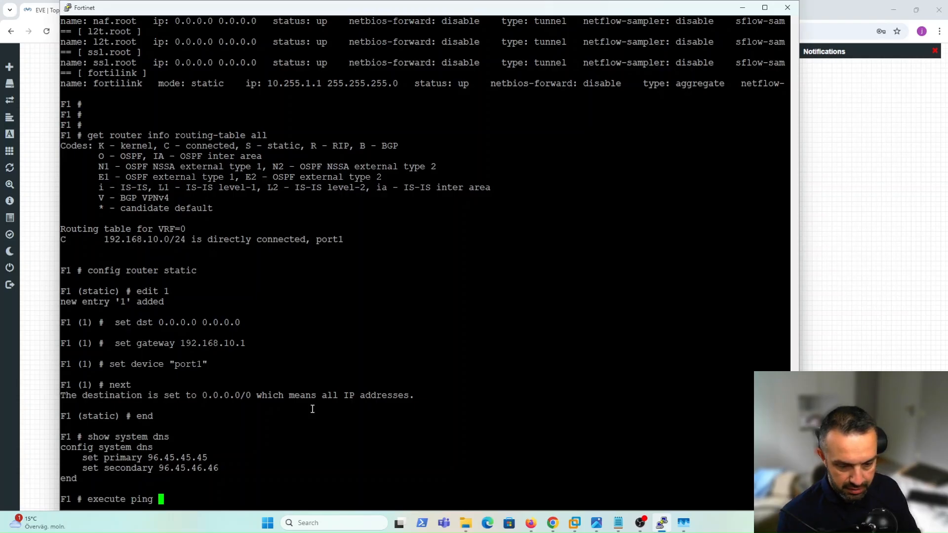
{"action": "type", "text": "google.com"}
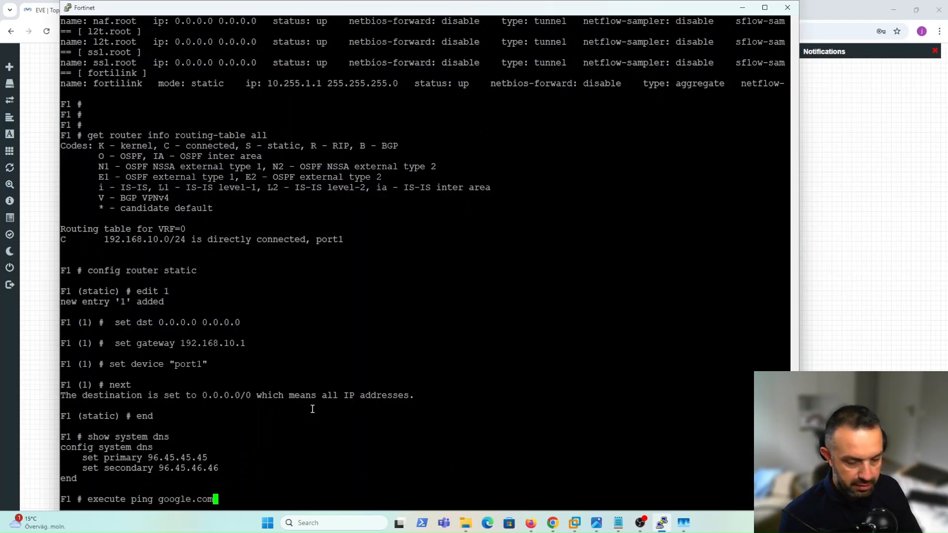
{"action": "key", "text": "Return"}
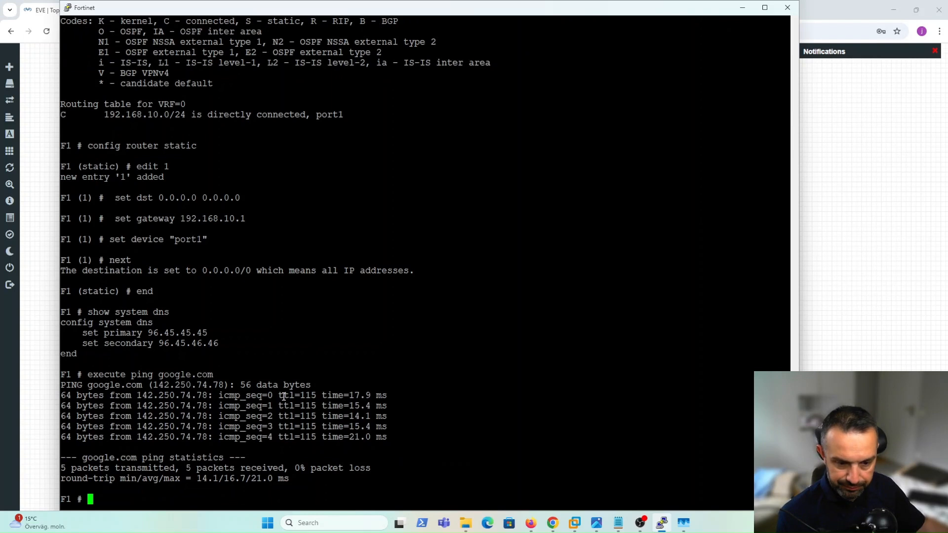
{"action": "left_click_drag", "start_coordinate": [154, 375], "coordinate": [210, 379]}
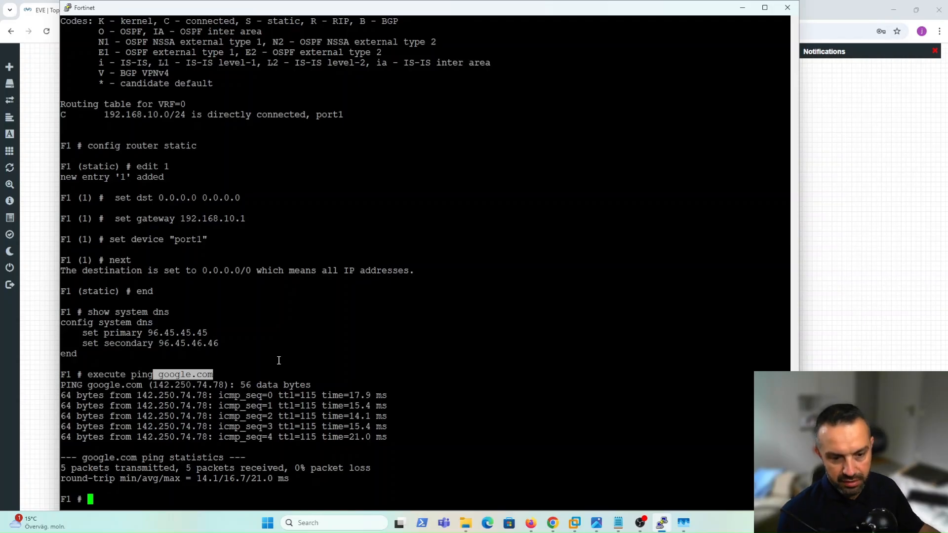
Re-list interfaces to confirm port1 at 192.168.10.174, then return to the browser with a new tab.
{"action": "type", "text": "get "}
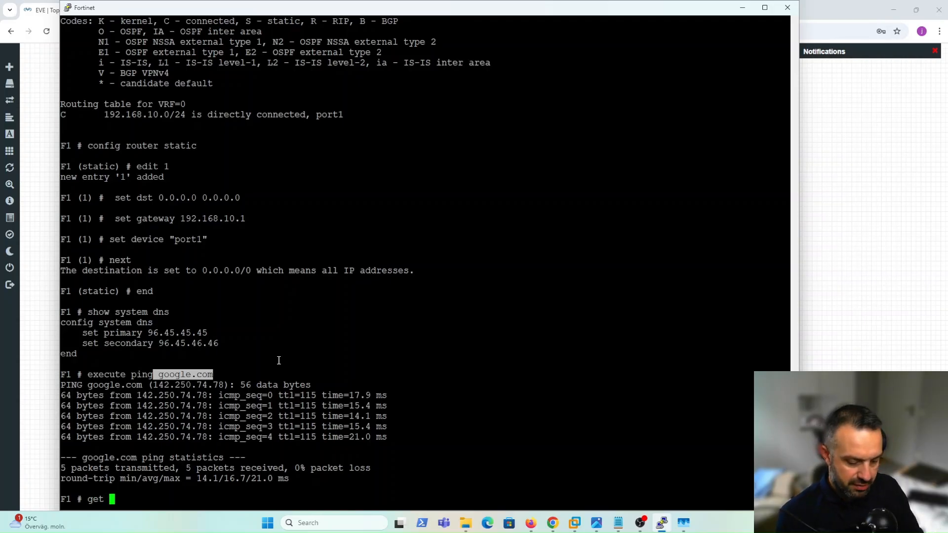
{"action": "type", "text": "sys"}
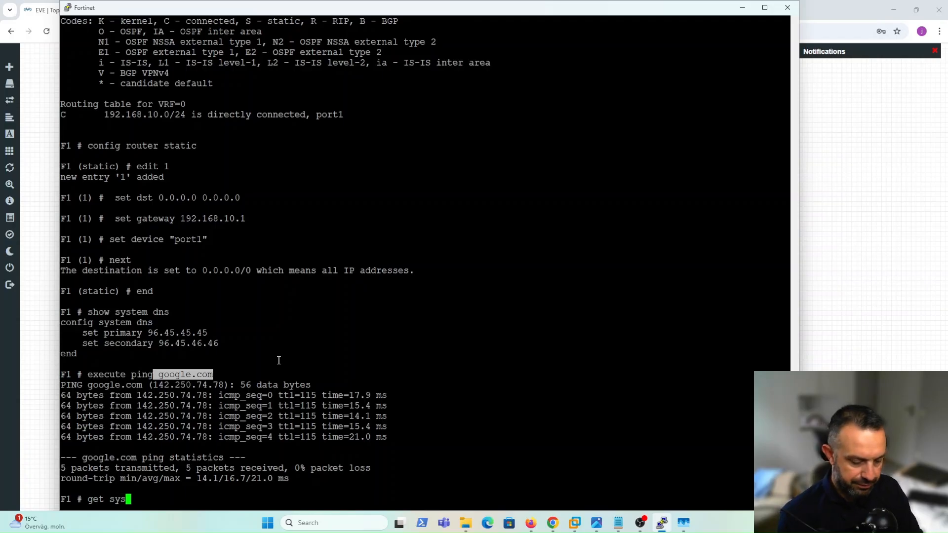
{"action": "type", "text": "tem interface"}
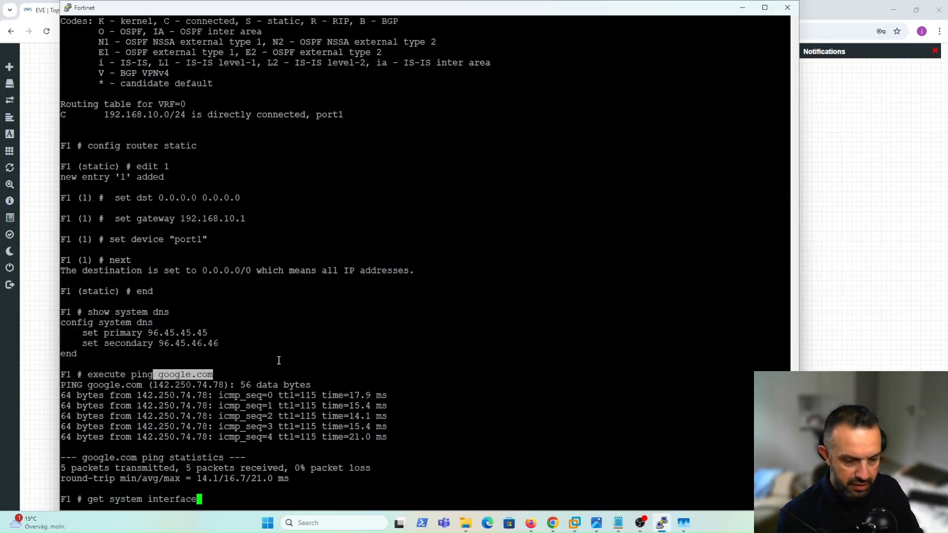
{"action": "key", "text": "Return"}
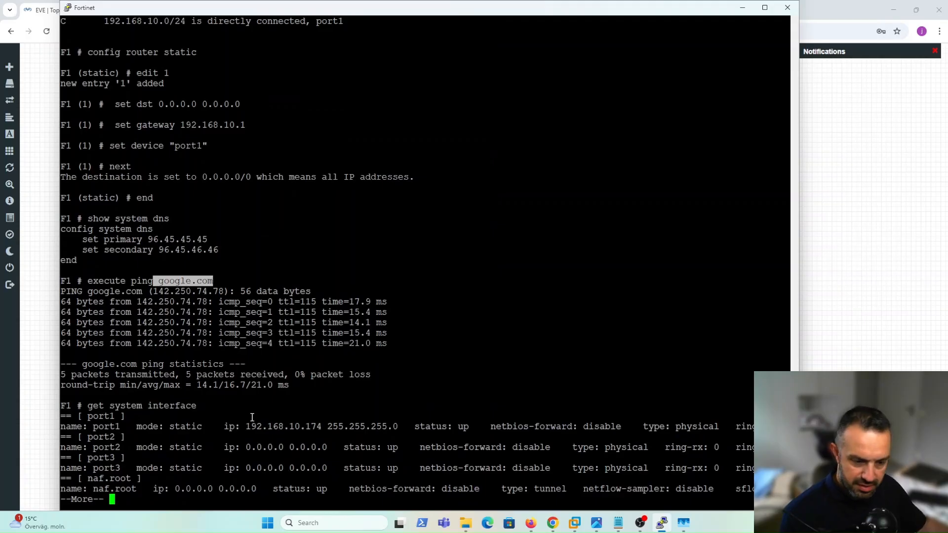
{"action": "left_click_drag", "start_coordinate": [240, 427], "coordinate": [322, 428]}
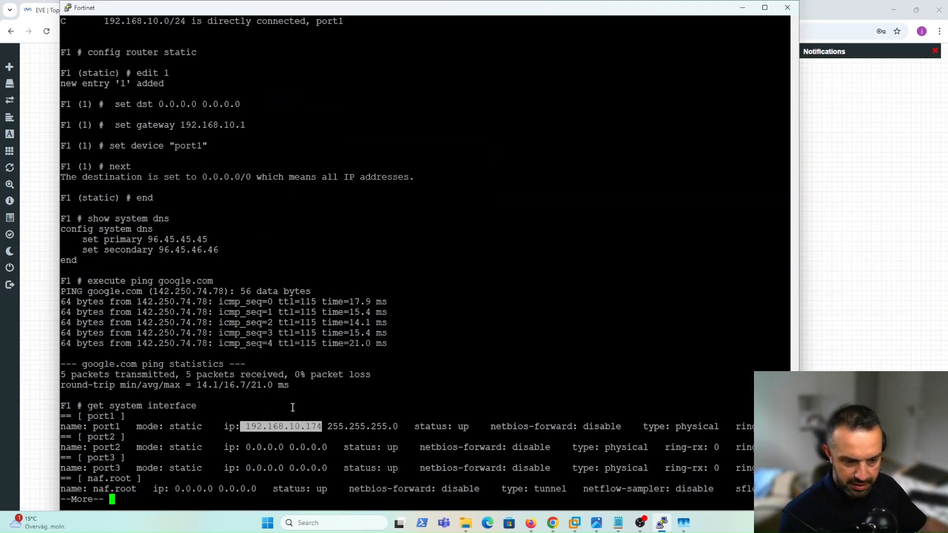
{"action": "left_click", "coordinate": [850, 207]}
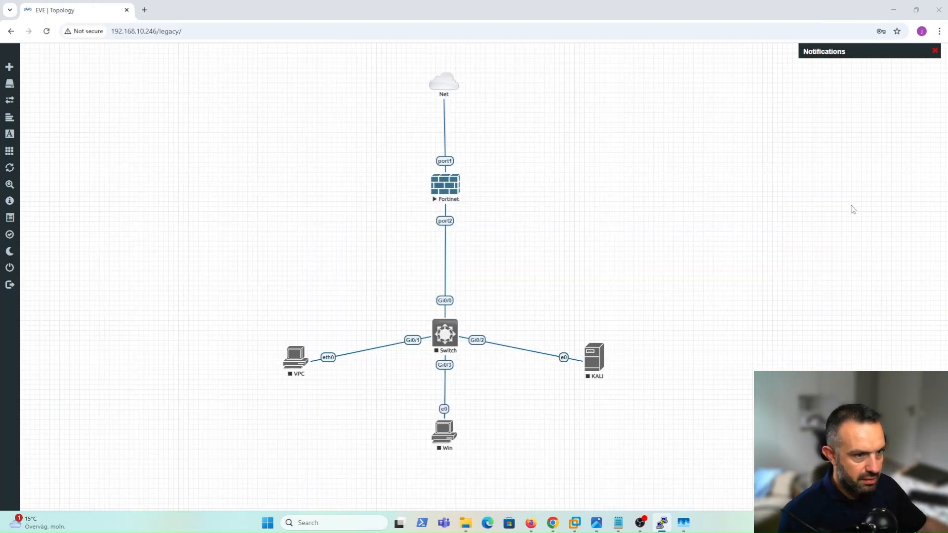
{"action": "left_click", "coordinate": [144, 10]}
{"action": "type", "text": "htt"}
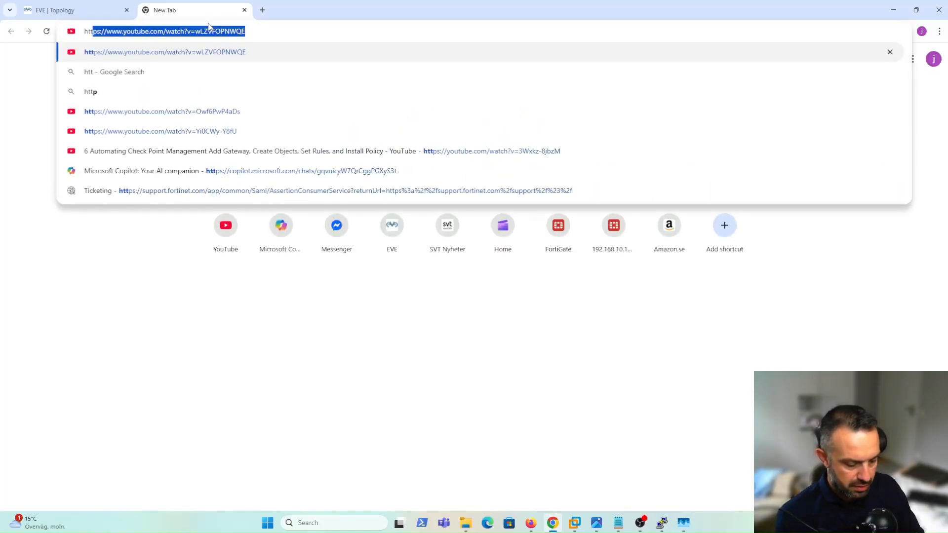
{"action": "type", "text": "ps://"}
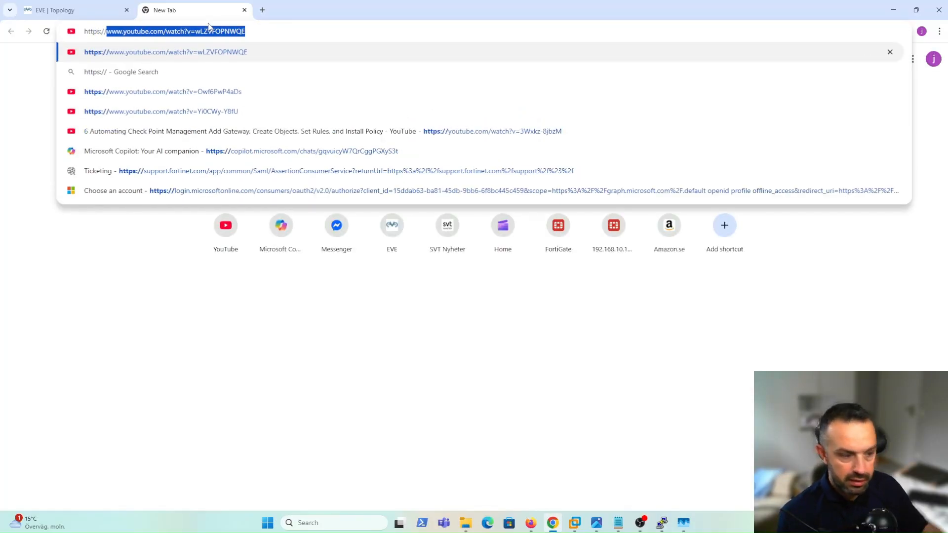
{"action": "type", "text": "192.168.10."}
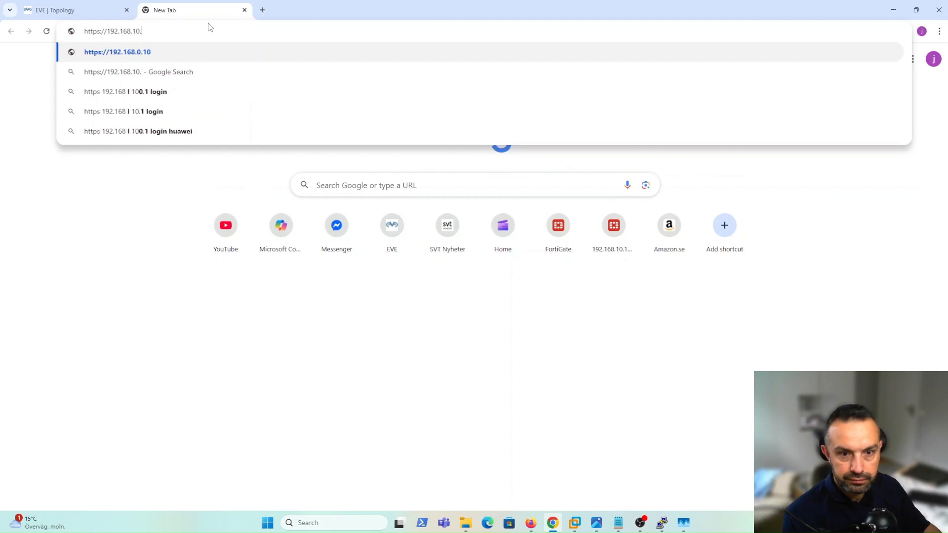
{"action": "type", "text": "174"}
{"action": "key", "text": "Return"}
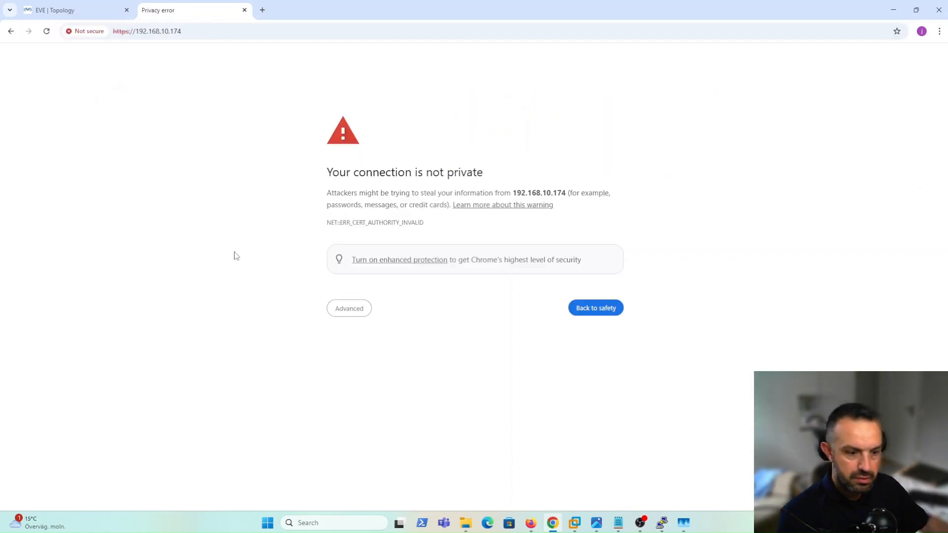
{"action": "left_click", "coordinate": [338, 307]}
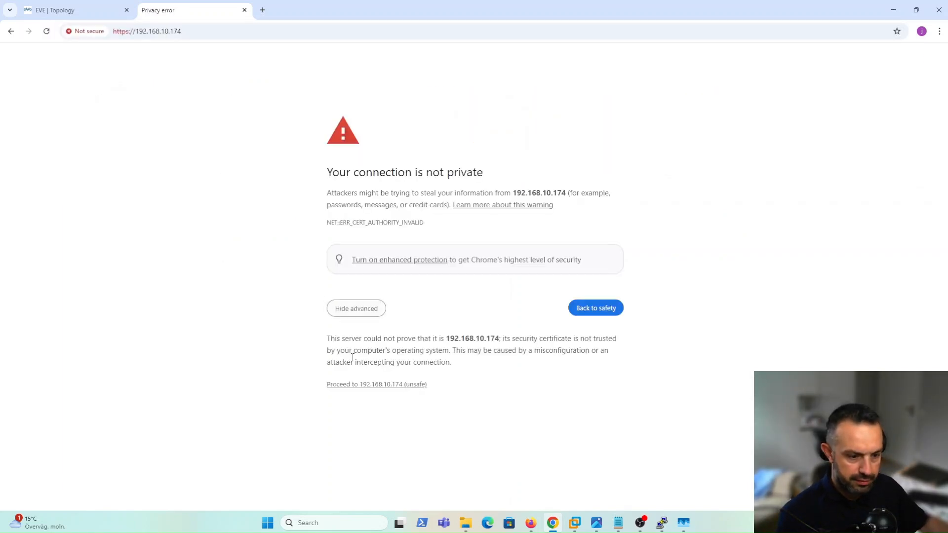
{"action": "left_click", "coordinate": [401, 384]}
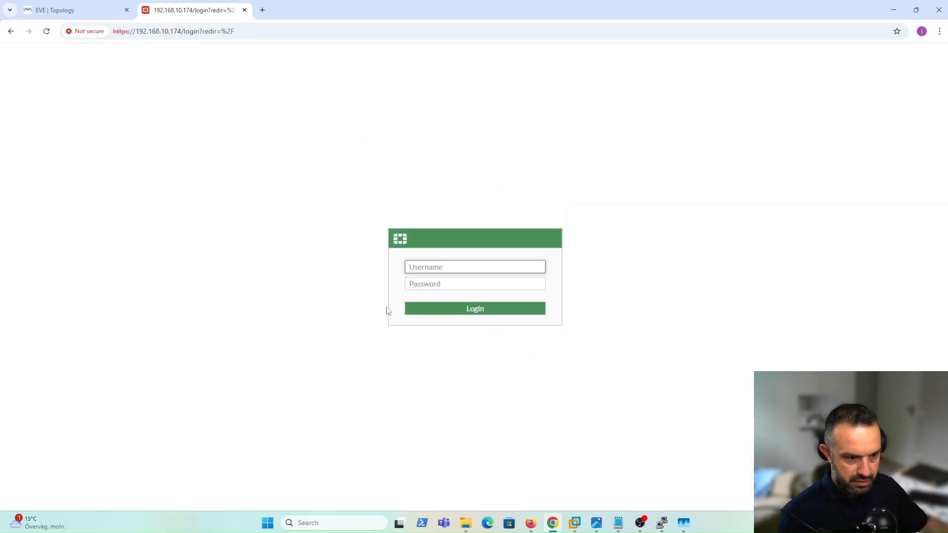
Sign in to the FortiGate as admin with the administrator password.
{"action": "type", "text": "admin"}
{"action": "key", "text": "Tab"}
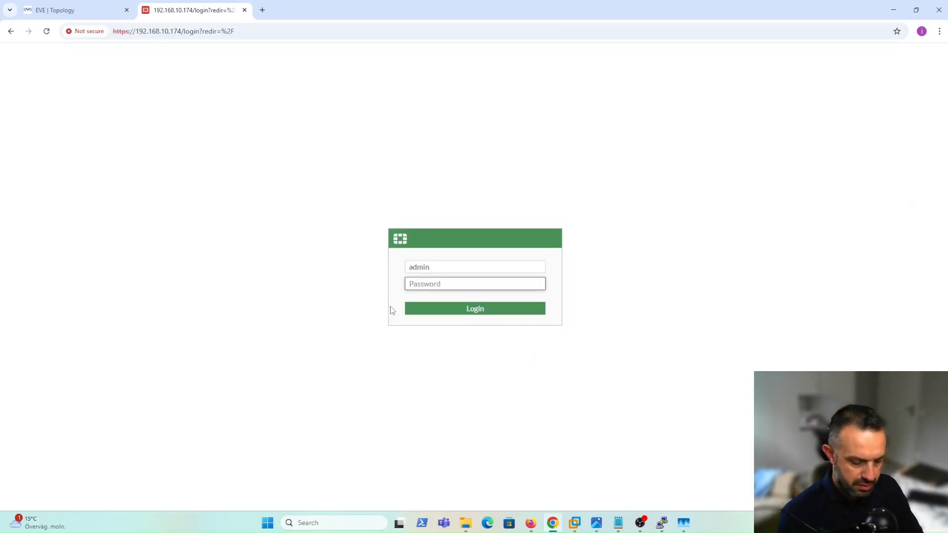
{"action": "type", "text": "********"}
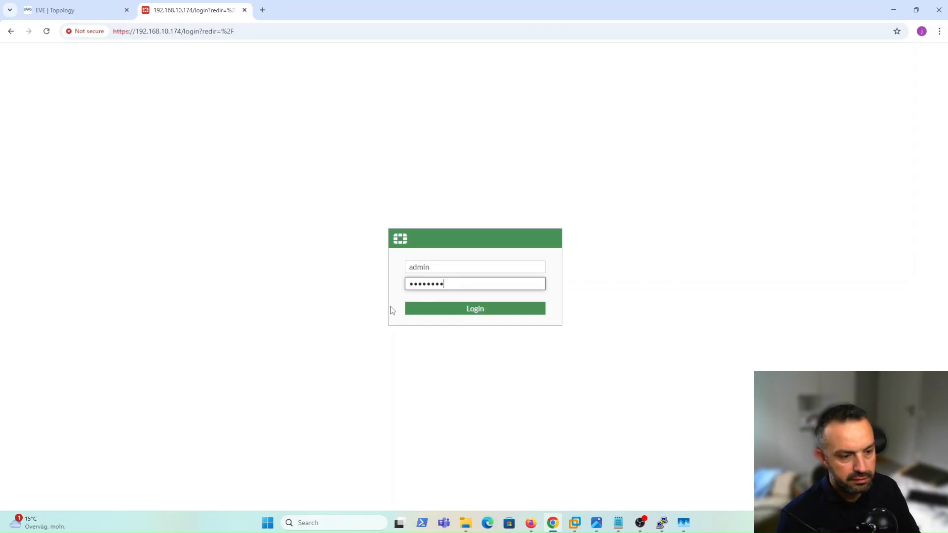
{"action": "key", "text": "Return"}
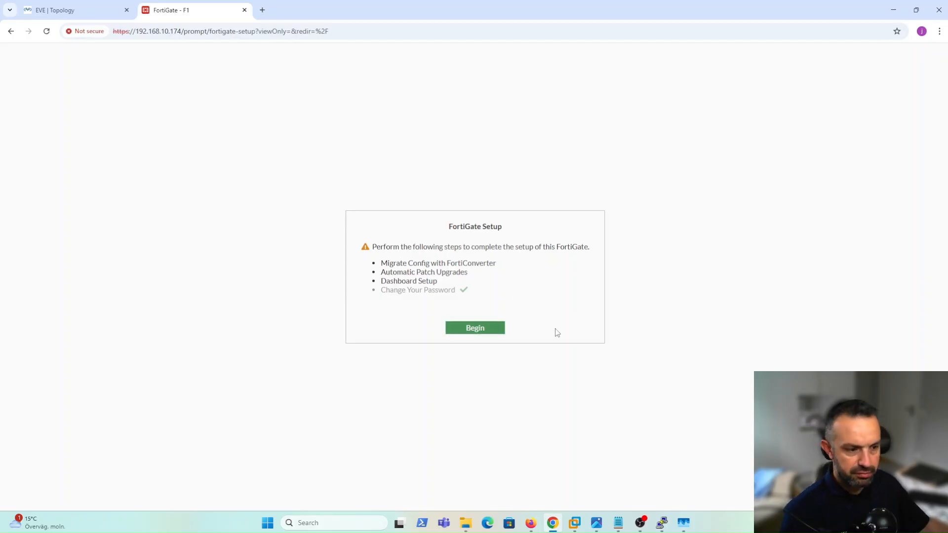
Skip FortiConverter migration, accept automatic patch upgrades, and postpone dashboard setup.
{"action": "left_click", "coordinate": [482, 331]}
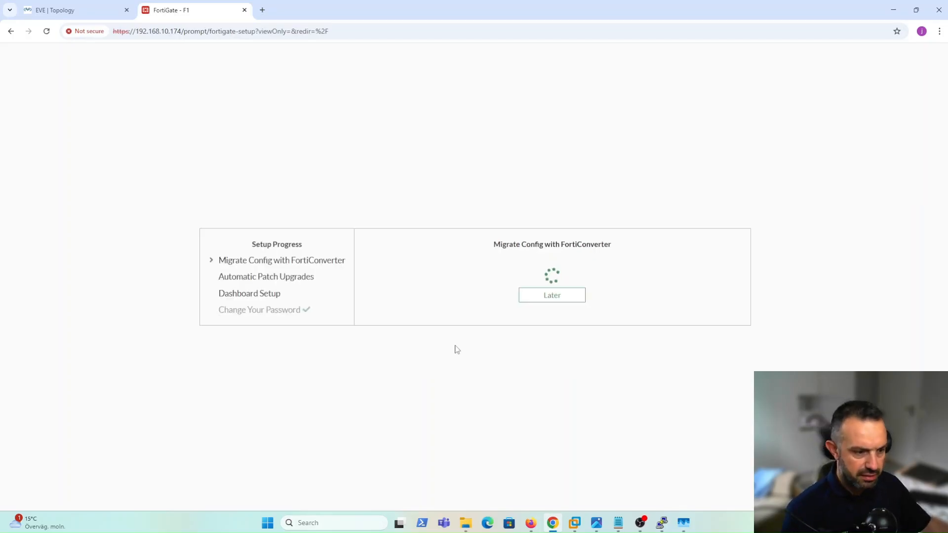
{"action": "left_click", "coordinate": [558, 296]}
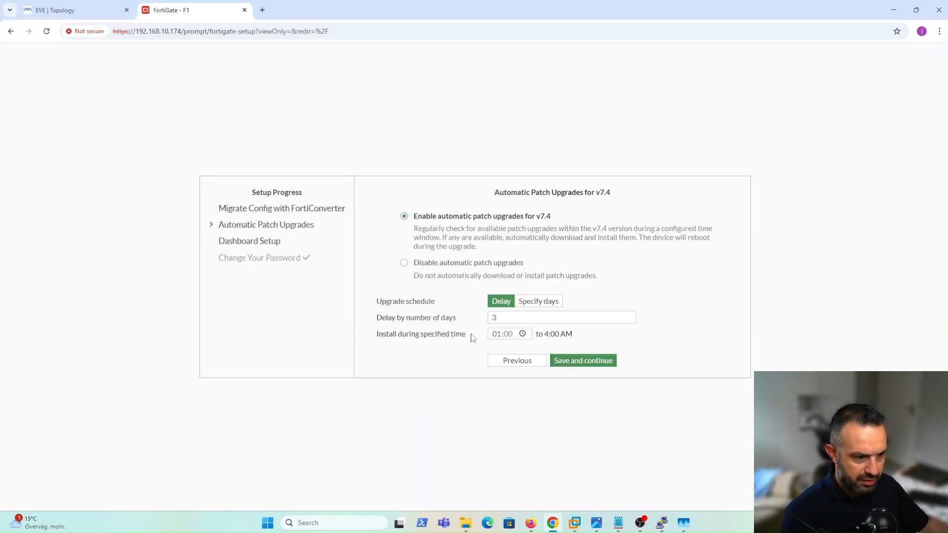
{"action": "left_click", "coordinate": [572, 366]}
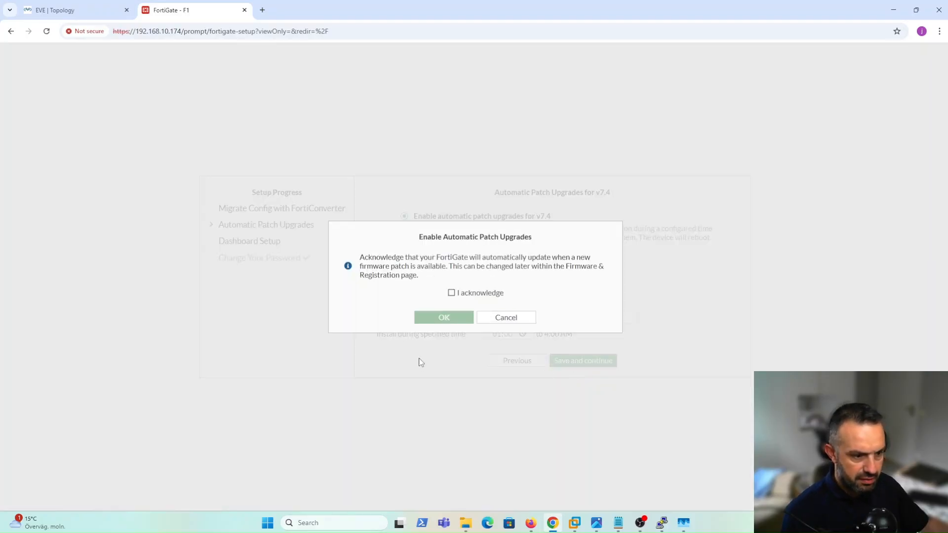
{"action": "left_click", "coordinate": [452, 293]}
{"action": "left_click", "coordinate": [443, 317]}
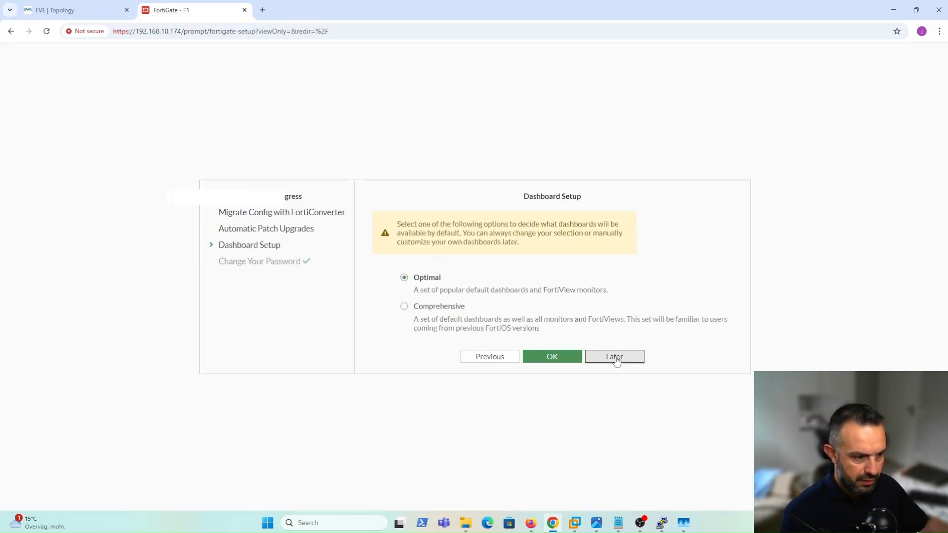
{"action": "left_click", "coordinate": [615, 357]}
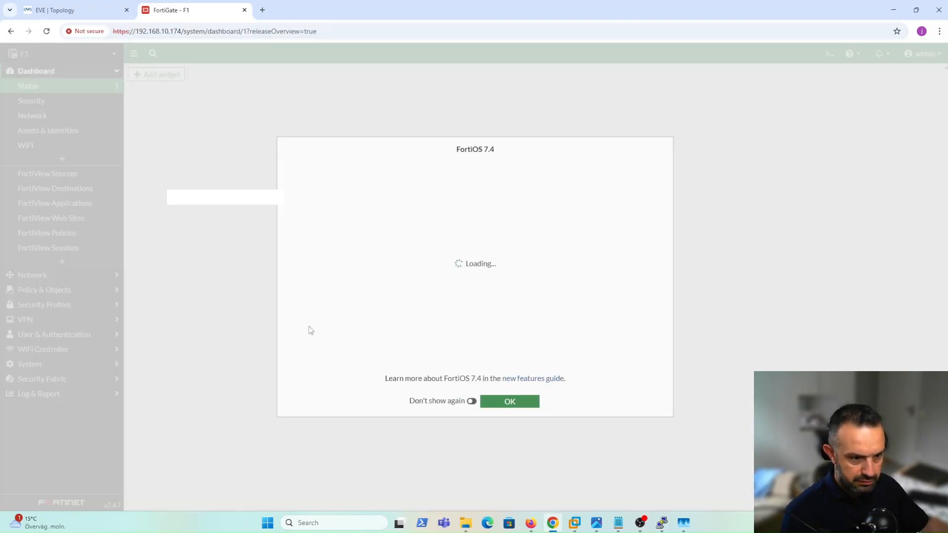
Close the FortiOS 7.4 What's new dialog with OK.
{"action": "left_click", "coordinate": [502, 399]}
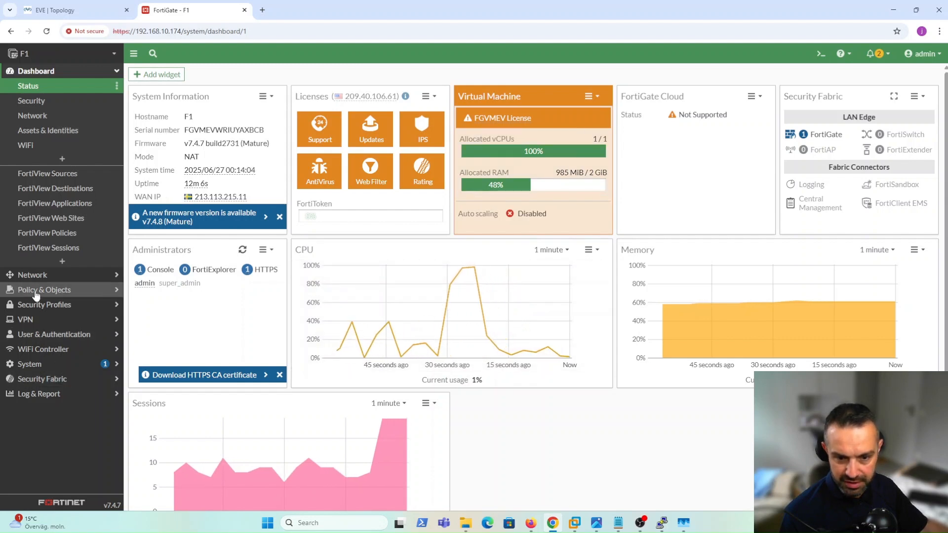
Go to Policy & Objects > Firewall Policy and start a new policy.
{"action": "left_click", "coordinate": [57, 292]}
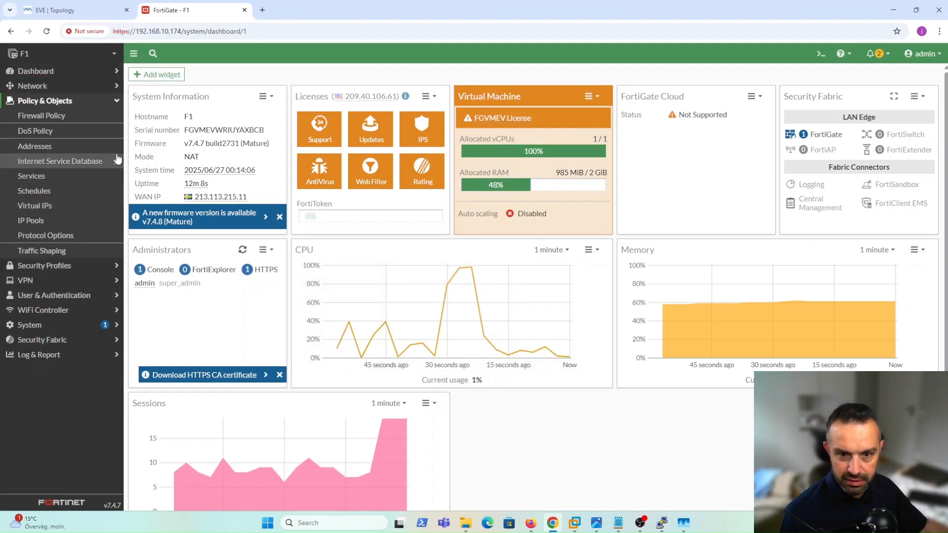
{"action": "left_click", "coordinate": [34, 118]}
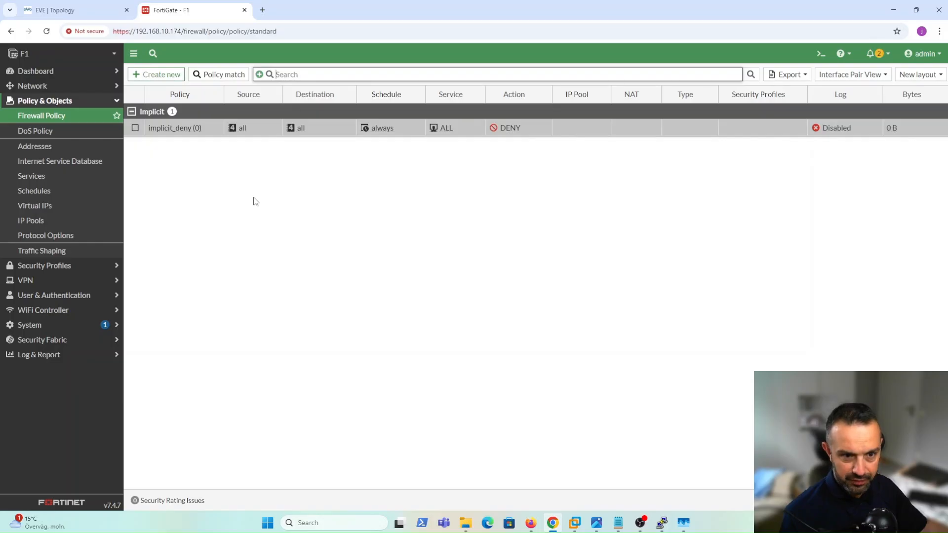
{"action": "left_click", "coordinate": [163, 79]}
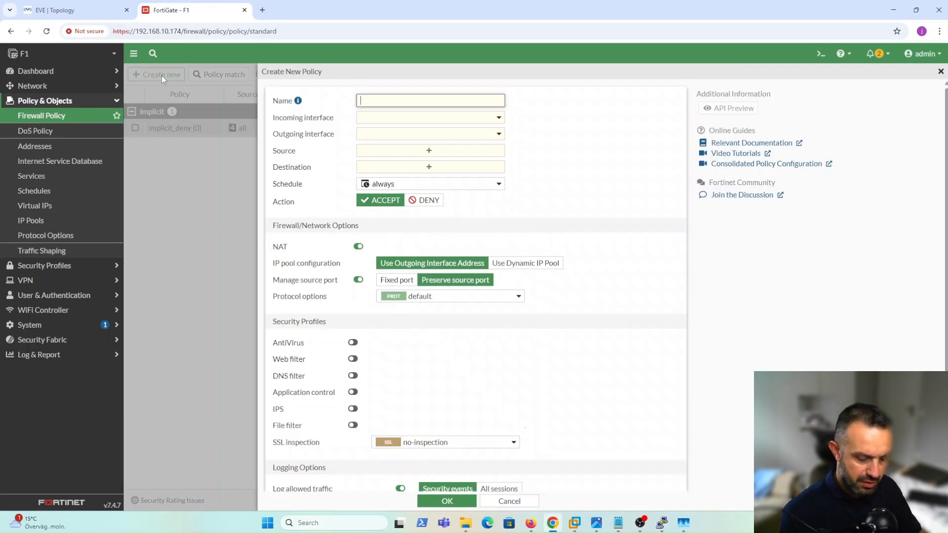
Name the policy 'Allow managemnet and WAN' and set its incoming interface to MGMT & WAN (port1).
{"action": "type", "text": "Allow"}
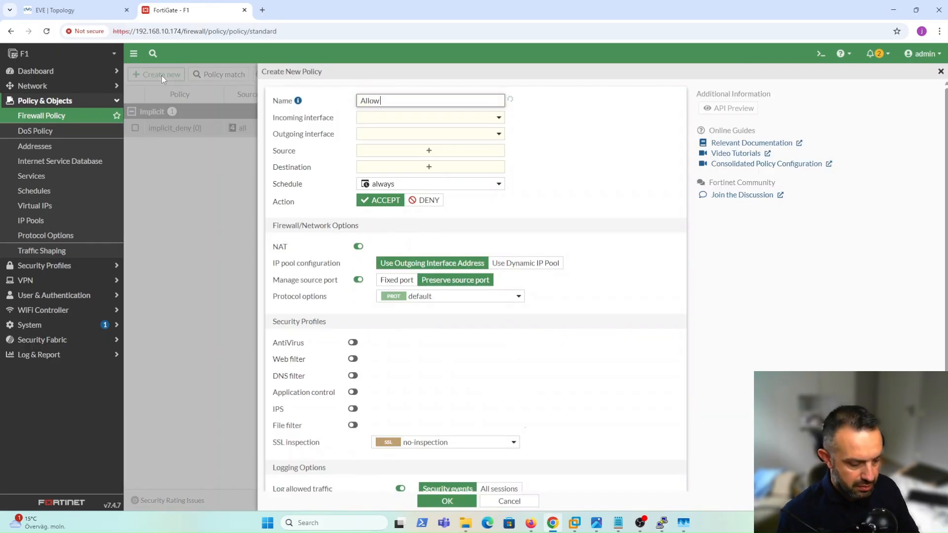
{"action": "type", "text": " m"}
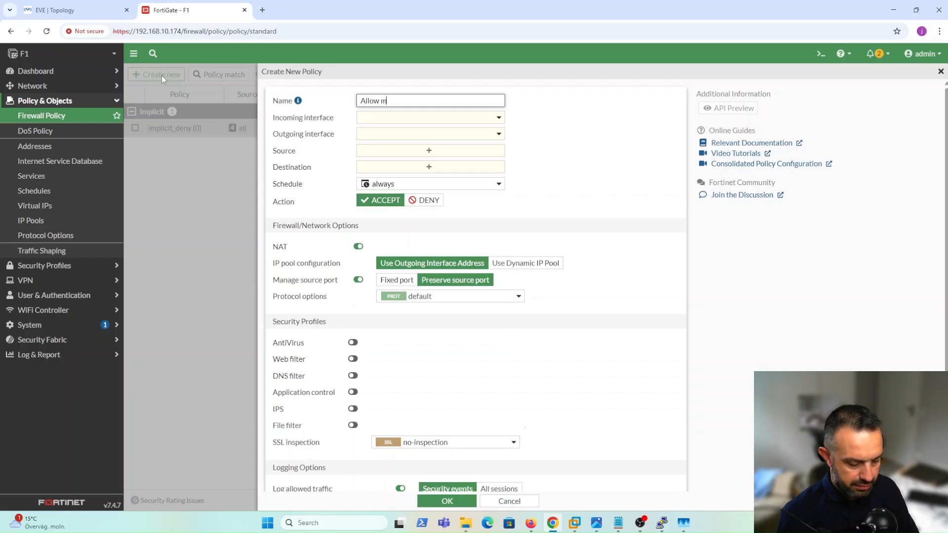
{"action": "type", "text": "anagemnet an"}
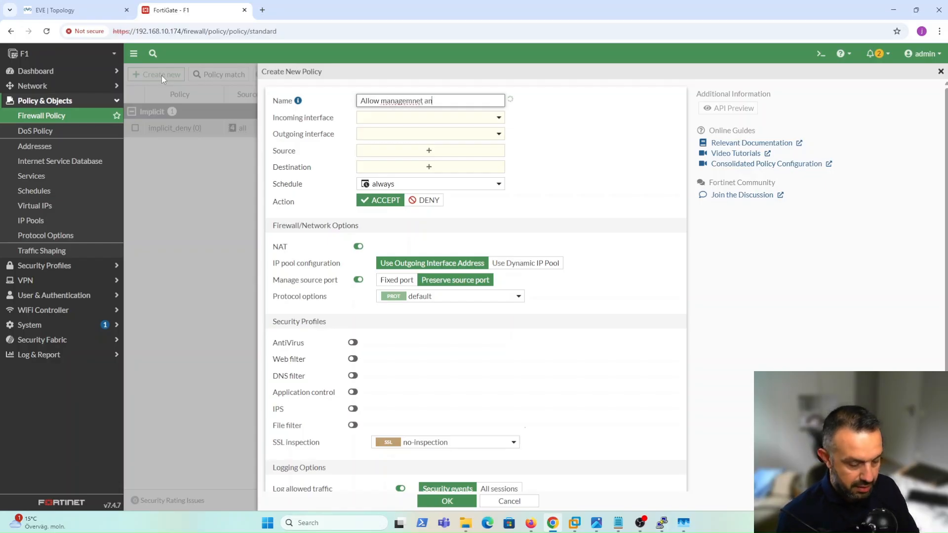
{"action": "type", "text": "d WAN"}
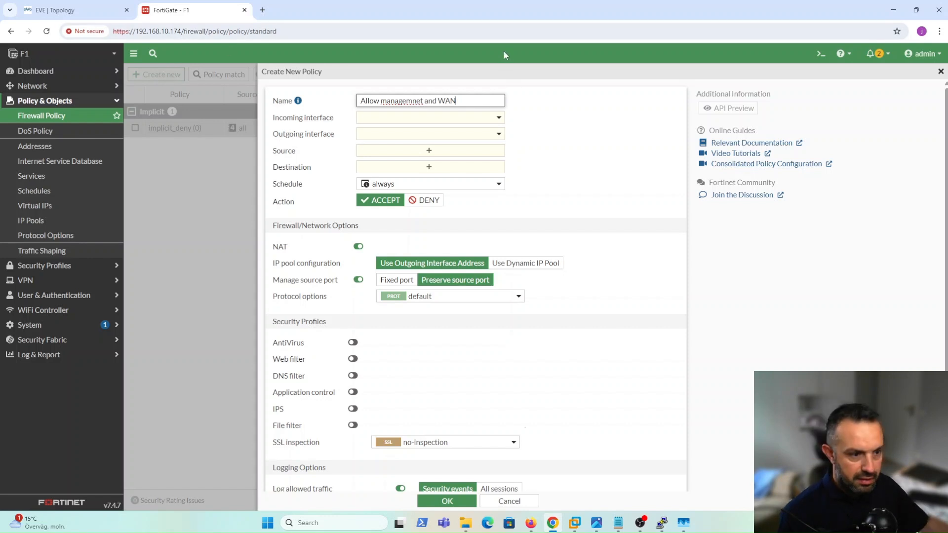
{"action": "left_click", "coordinate": [499, 118]}
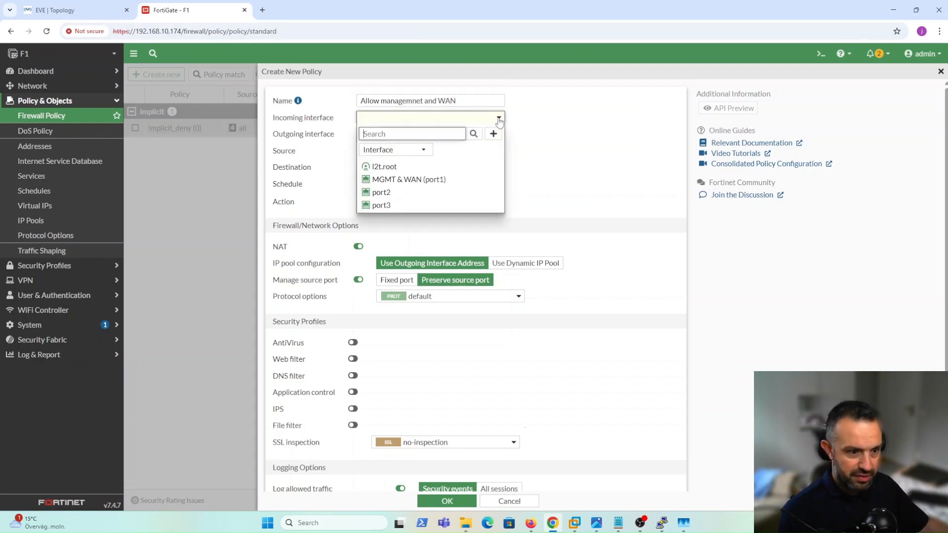
{"action": "left_click", "coordinate": [420, 152]}
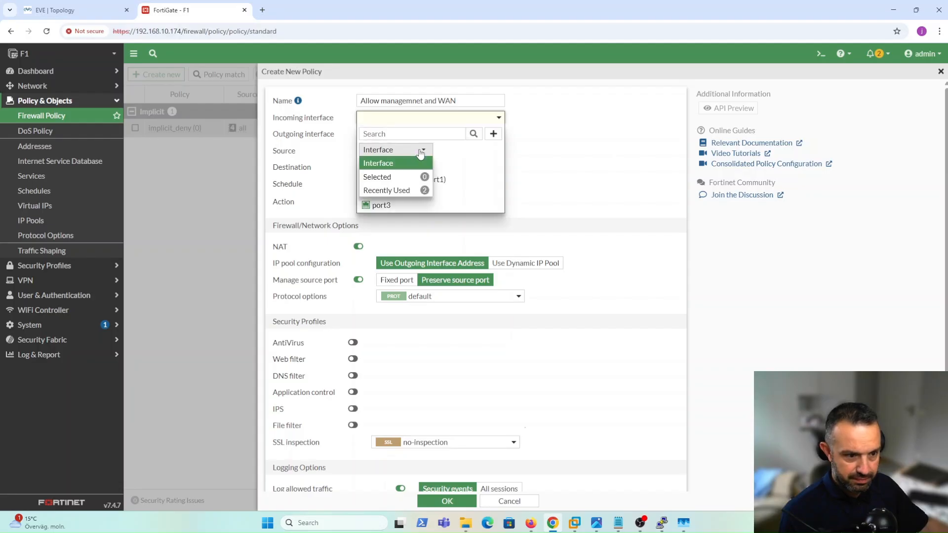
{"action": "left_click", "coordinate": [413, 123]}
{"action": "left_click", "coordinate": [412, 122]}
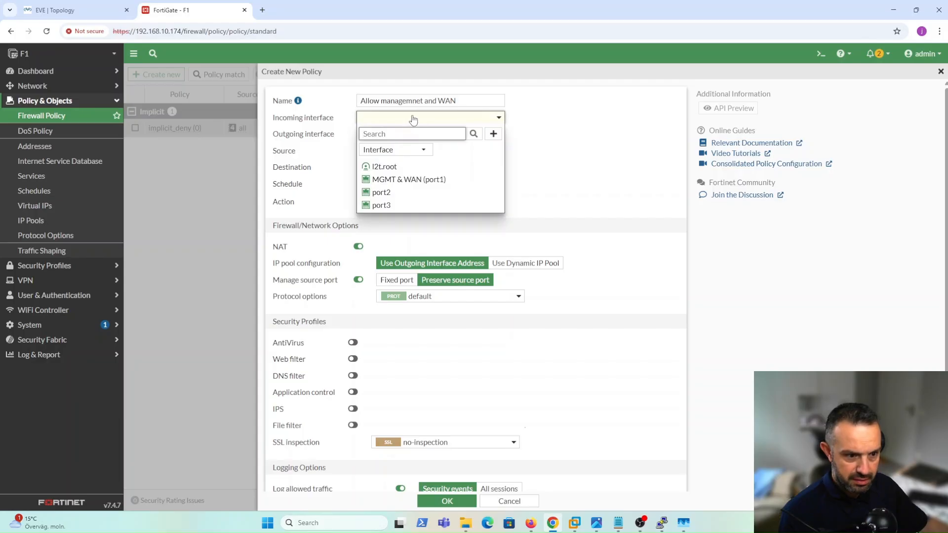
{"action": "left_click", "coordinate": [416, 180]}
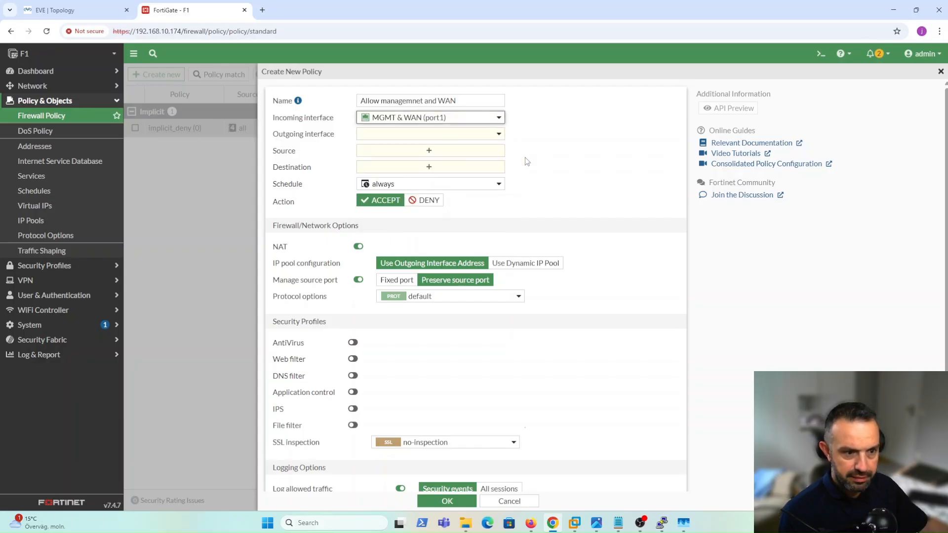
Set the outgoing interface to MGMT & WAN (port1), source and destination to all, and service to ALL.
{"action": "left_click", "coordinate": [388, 134]}
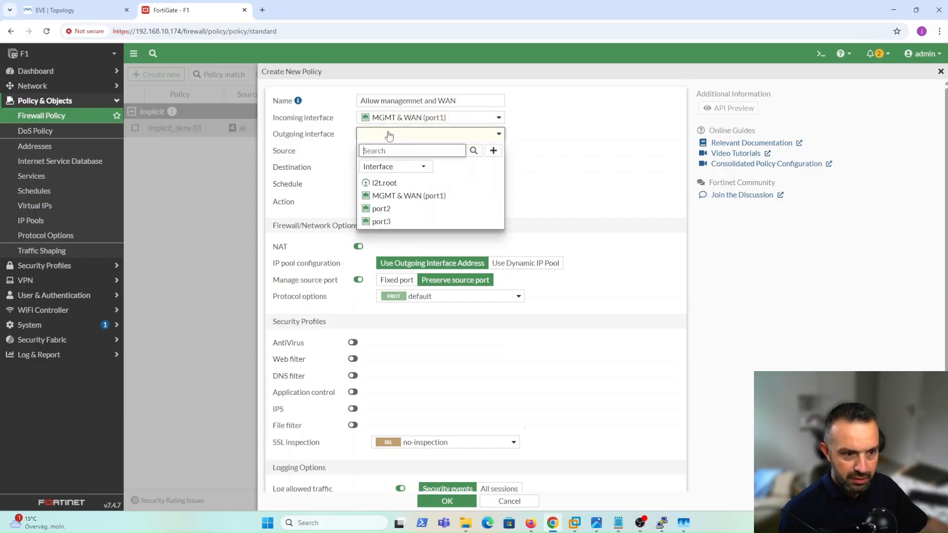
{"action": "left_click", "coordinate": [391, 195]}
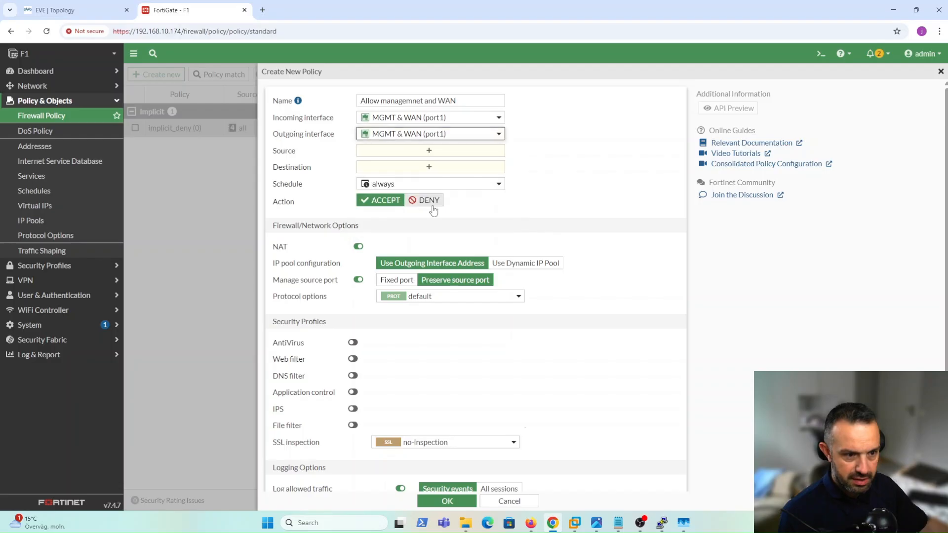
{"action": "left_click", "coordinate": [427, 152]}
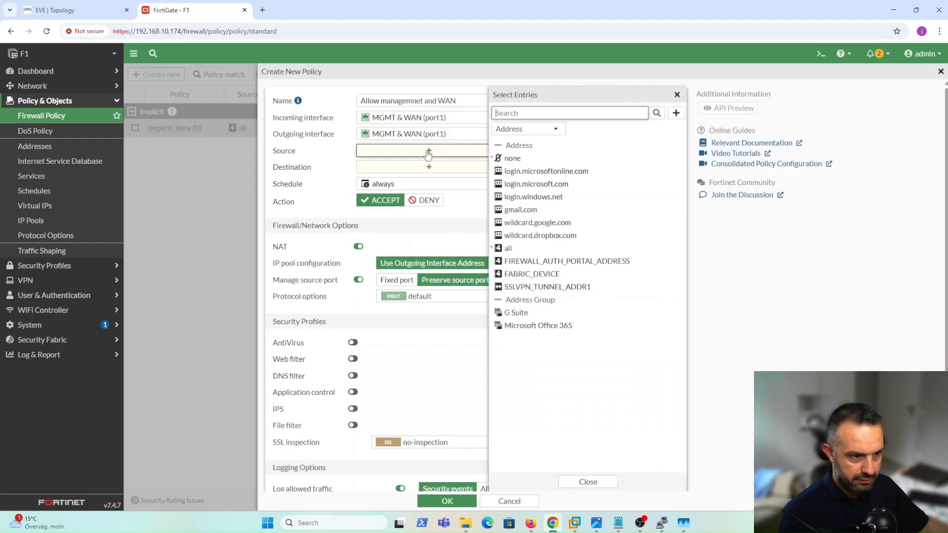
{"action": "type", "text": "all"}
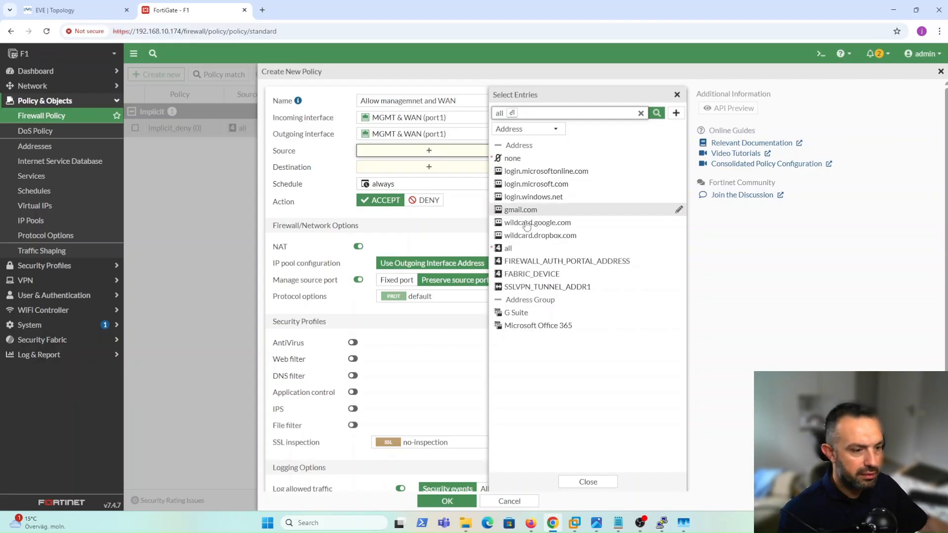
{"action": "left_click", "coordinate": [508, 248]}
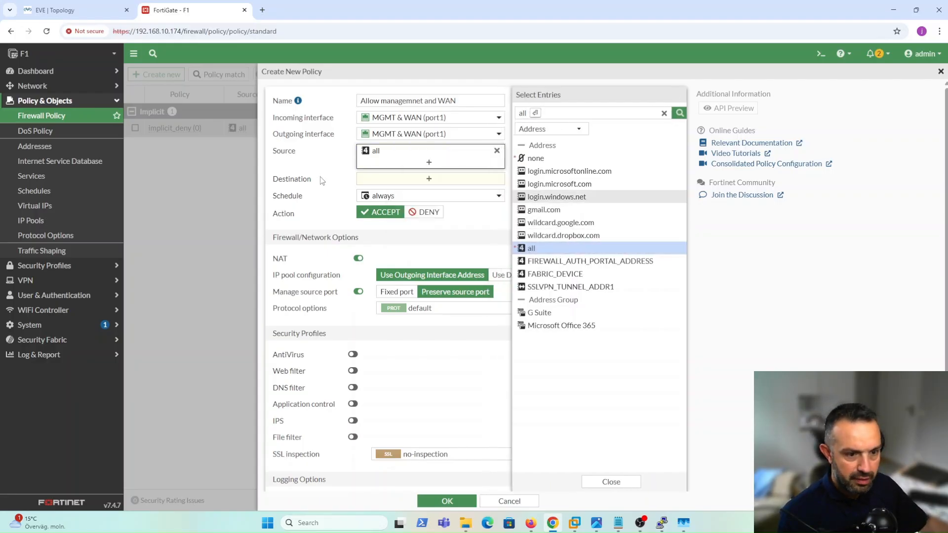
{"action": "left_click", "coordinate": [385, 179]}
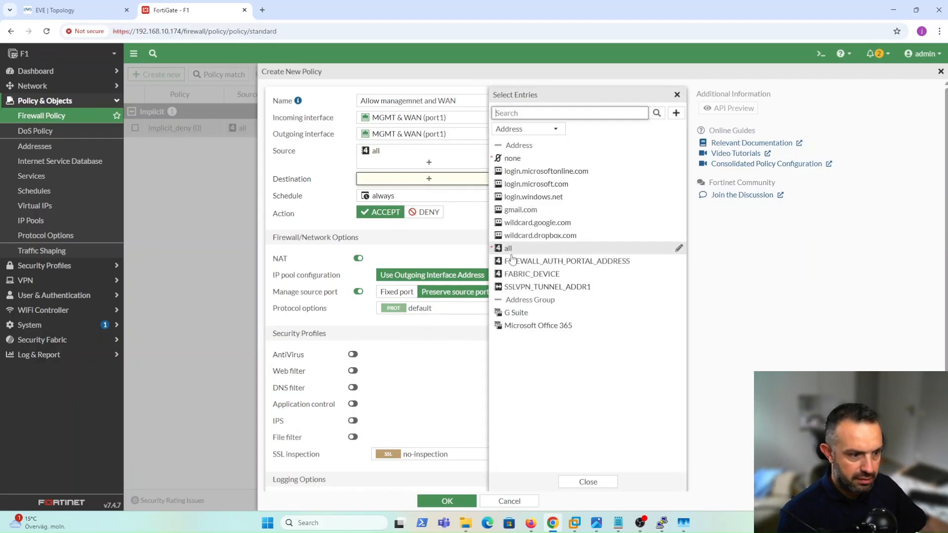
{"action": "left_click", "coordinate": [510, 250]}
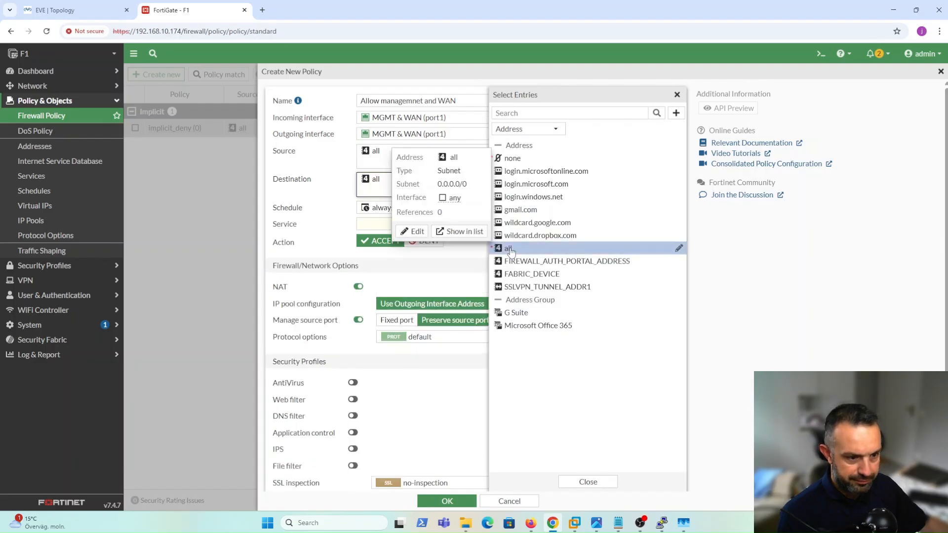
{"action": "left_click", "coordinate": [442, 269]}
{"action": "left_click", "coordinate": [425, 224]}
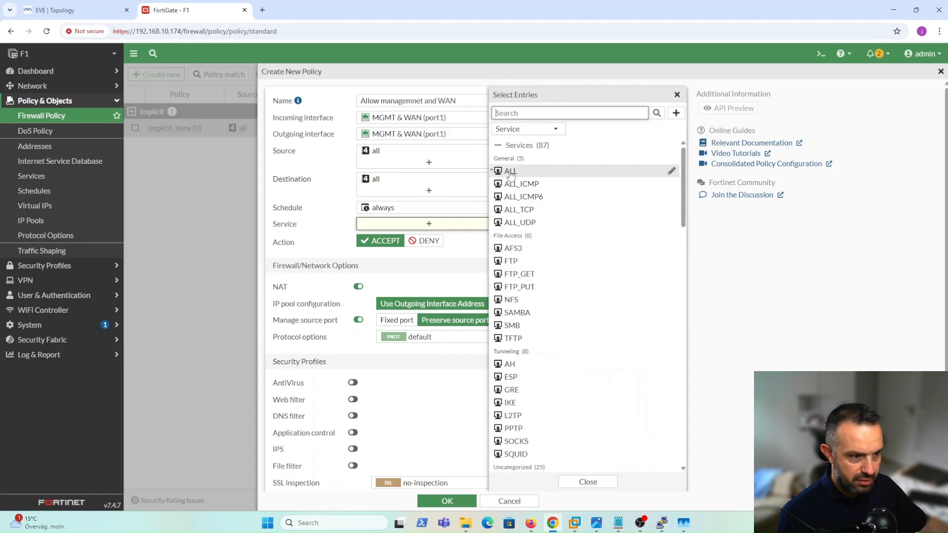
{"action": "left_click", "coordinate": [510, 171]}
{"action": "left_click", "coordinate": [464, 292]}
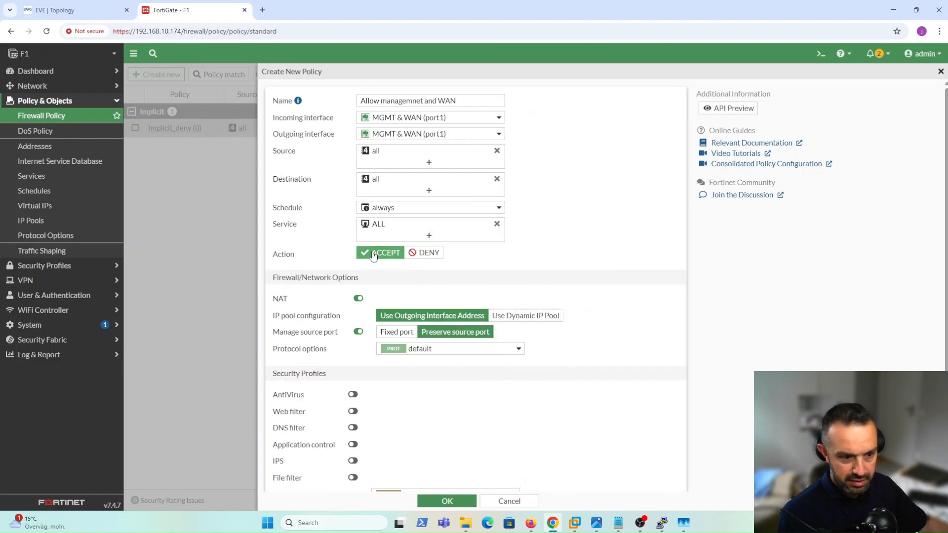
Disable NAT on the 'Allow managemnet and WAN' policy and save it with OK.
{"action": "scroll", "coordinate": [375, 257], "scroll_direction": "down", "scroll_amount": 2}
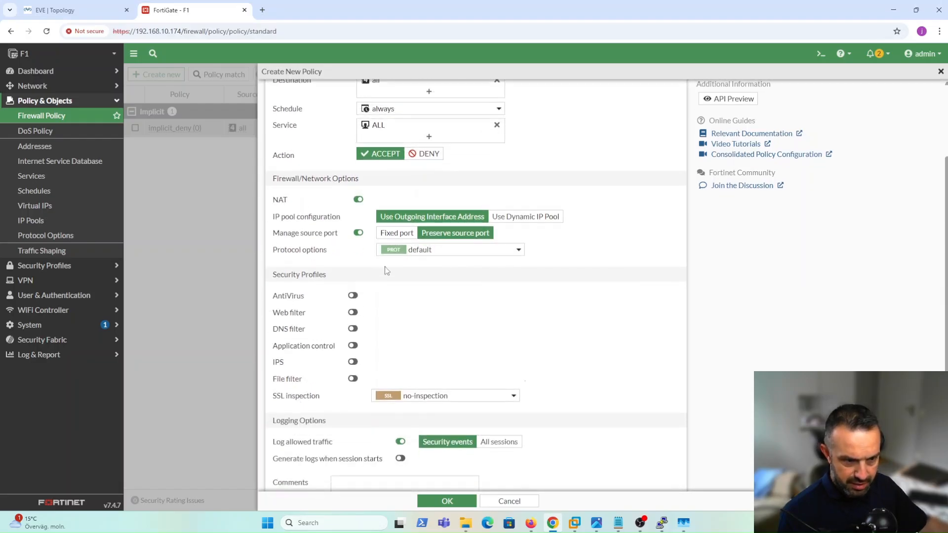
{"action": "scroll", "coordinate": [469, 318], "scroll_direction": "up", "scroll_amount": 1}
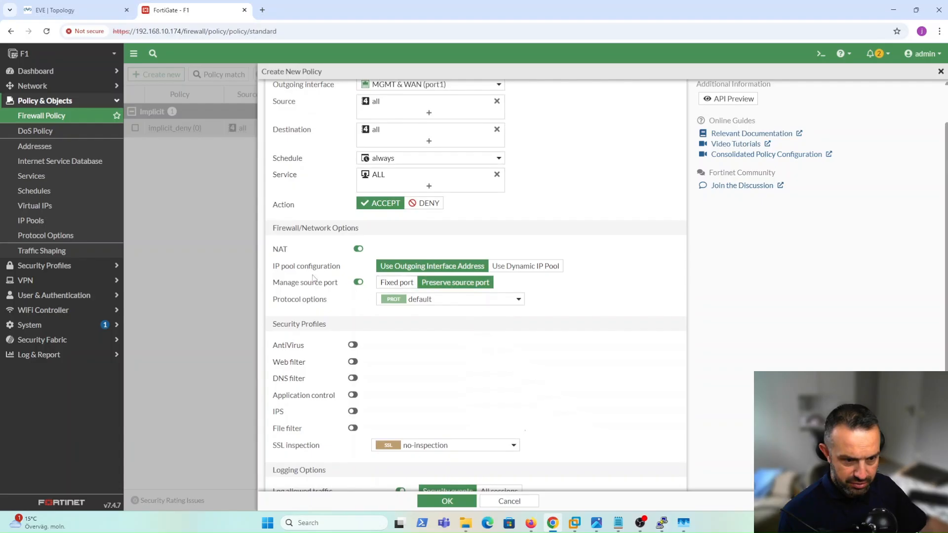
{"action": "left_click", "coordinate": [356, 249]}
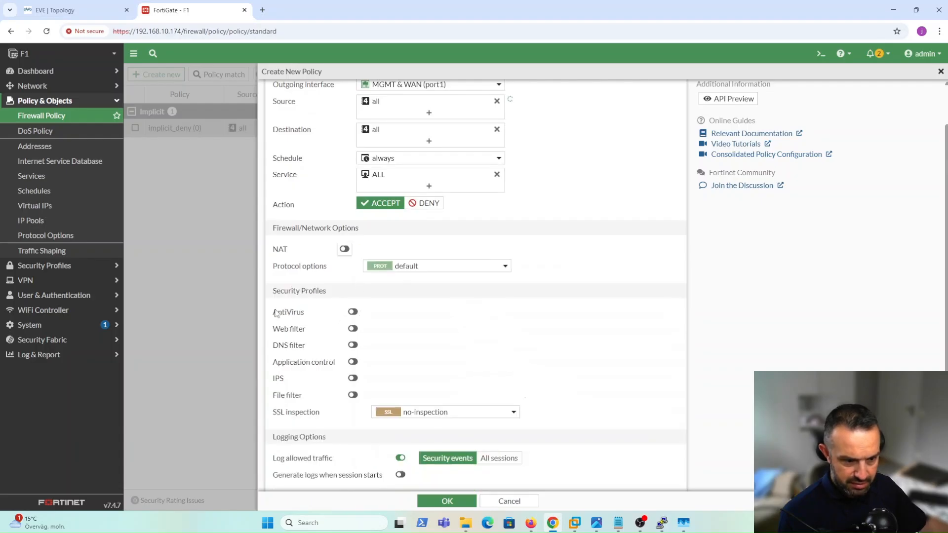
{"action": "scroll", "coordinate": [572, 348], "scroll_direction": "down", "scroll_amount": 2}
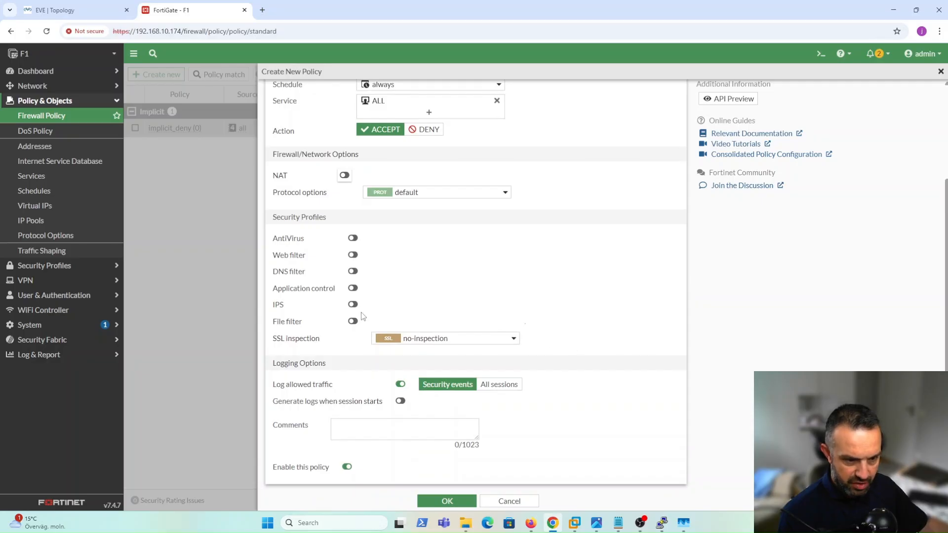
{"action": "scroll", "coordinate": [498, 296], "scroll_direction": "up", "scroll_amount": 3}
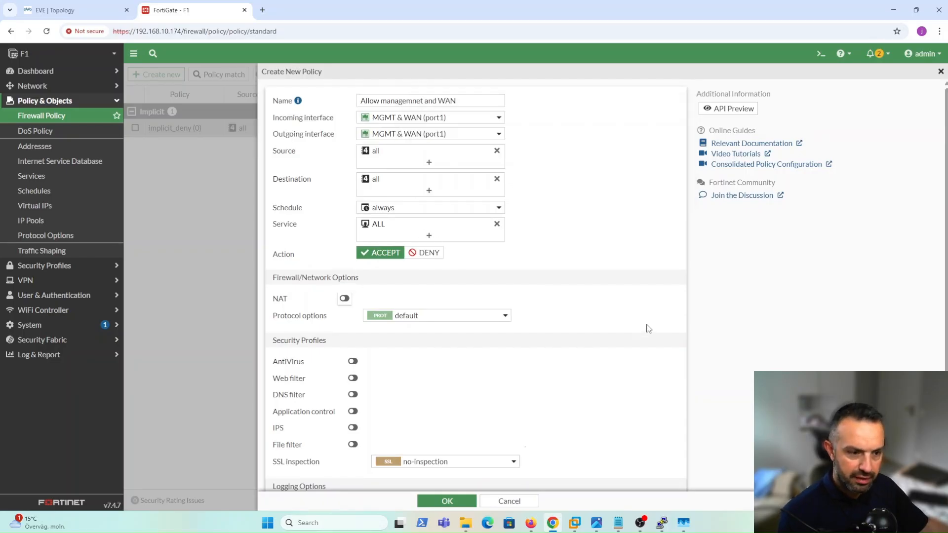
{"action": "scroll", "coordinate": [543, 353], "scroll_direction": "down", "scroll_amount": 2}
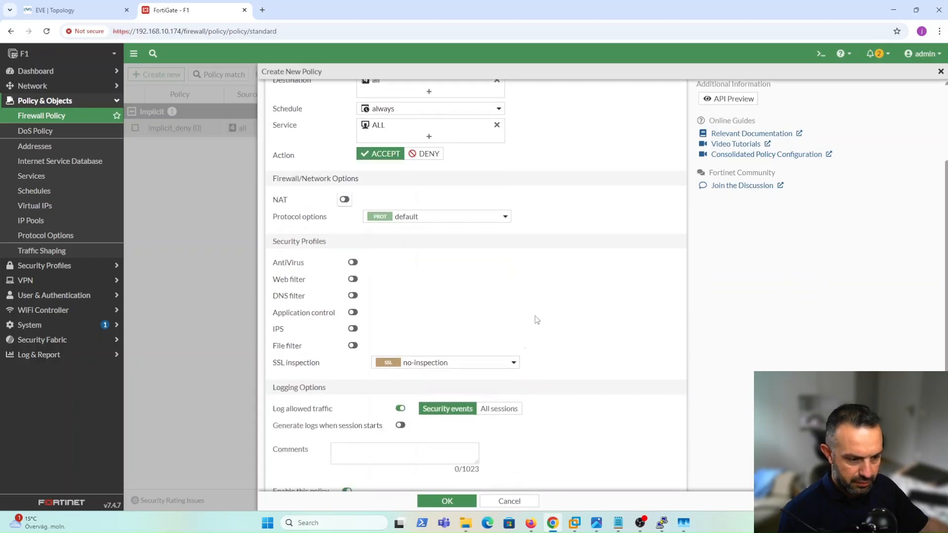
{"action": "left_click", "coordinate": [457, 502]}
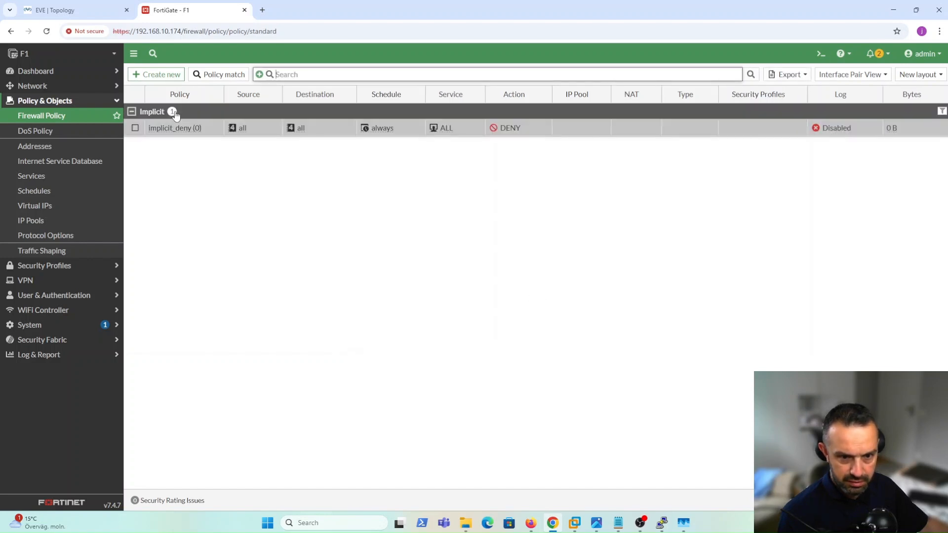
Reload the Firewall Policy list and expand the port1 → port1 group to show the new ACCEPT policy.
{"action": "left_click", "coordinate": [28, 131]}
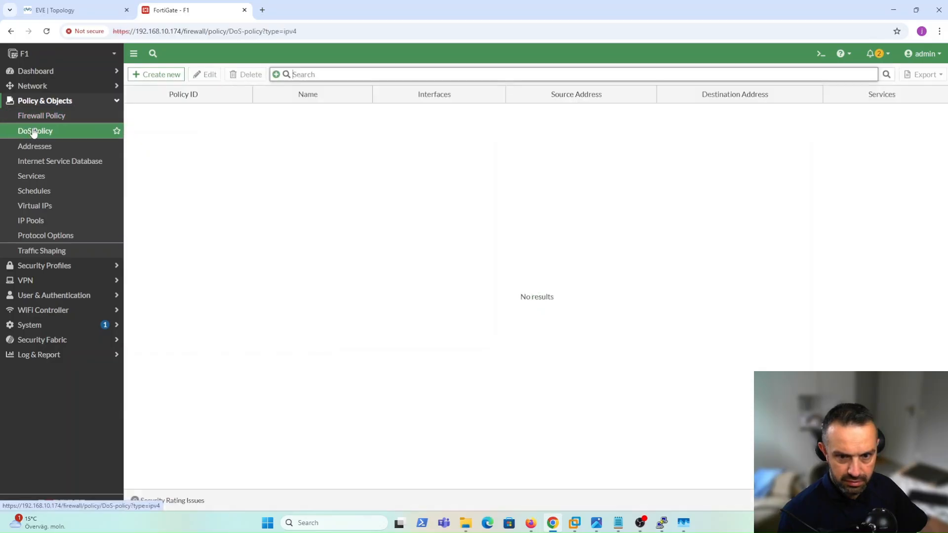
{"action": "left_click", "coordinate": [43, 117]}
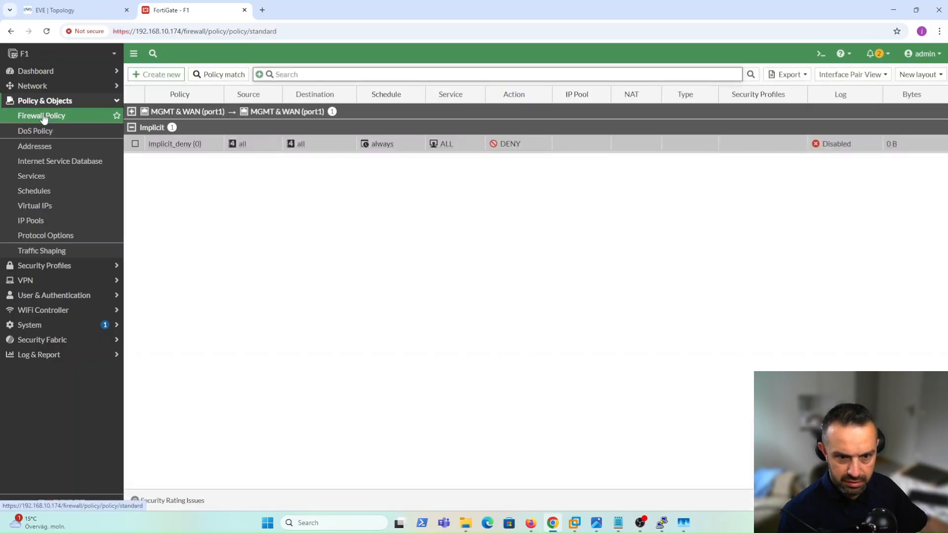
{"action": "left_click", "coordinate": [132, 112]}
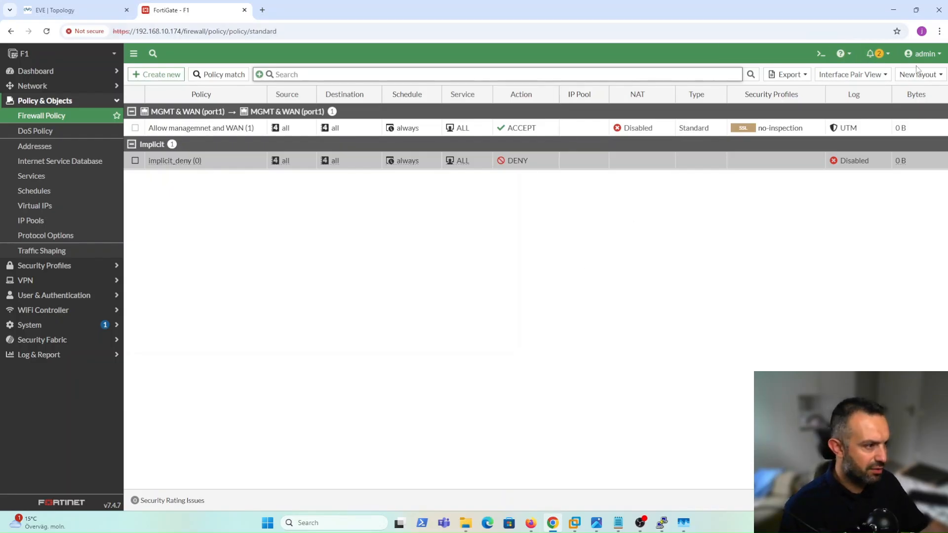
Go to Backup System Configuration via the admin menu's Configuration submenu.
{"action": "left_click", "coordinate": [939, 54]}
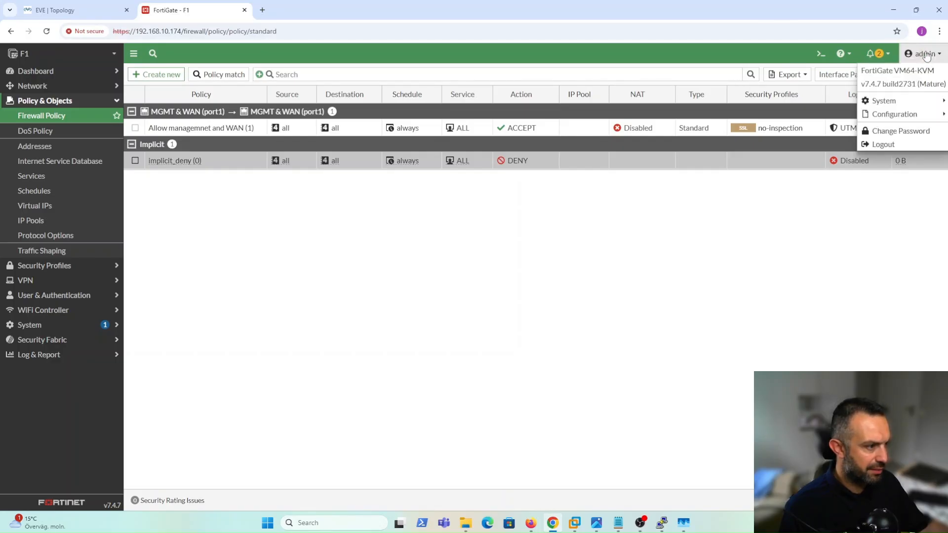
{"action": "mouse_move", "coordinate": [894, 99]}
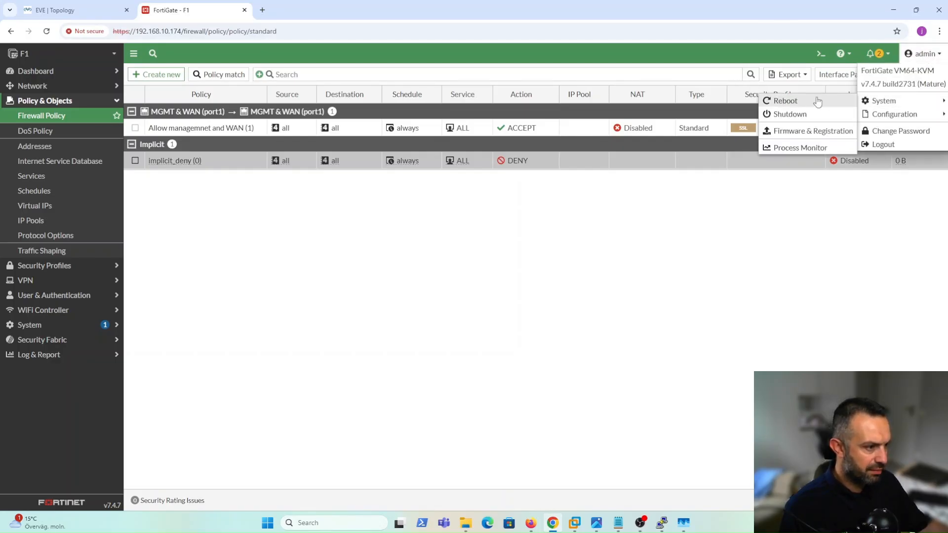
{"action": "mouse_move", "coordinate": [888, 115]}
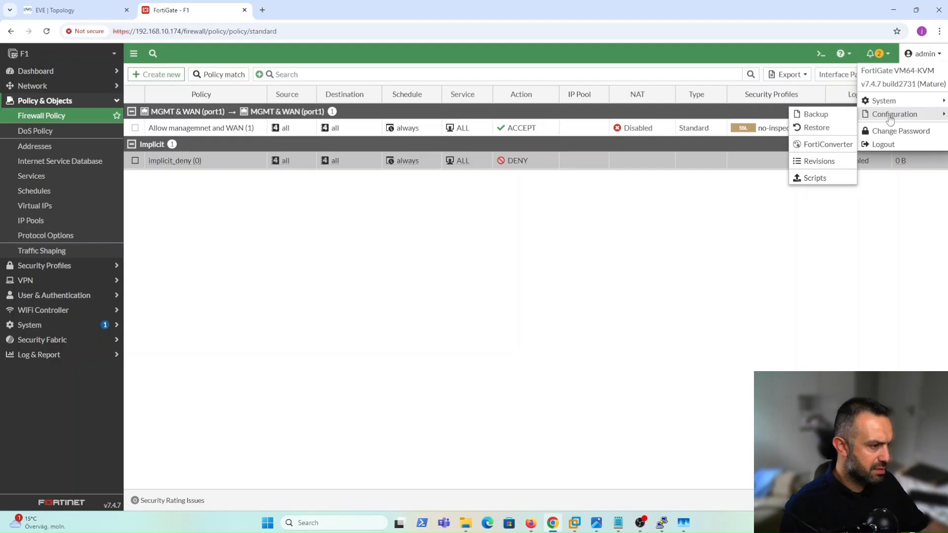
{"action": "left_click", "coordinate": [819, 115]}
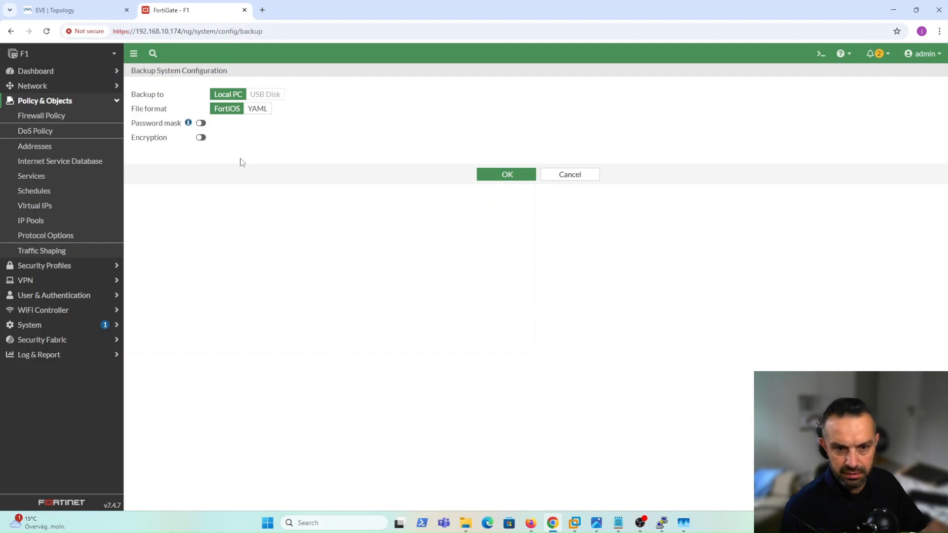
Download a password-encrypted FortiOS config backup to the local PC, then return to the EVE | Topology tab.
{"action": "left_click", "coordinate": [200, 138]}
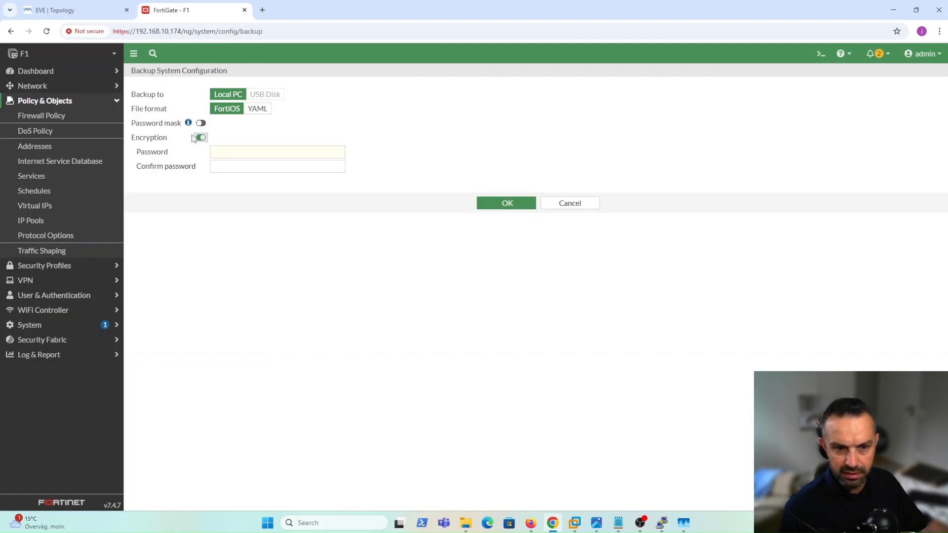
{"action": "left_click", "coordinate": [222, 153]}
{"action": "type", "text": "********"}
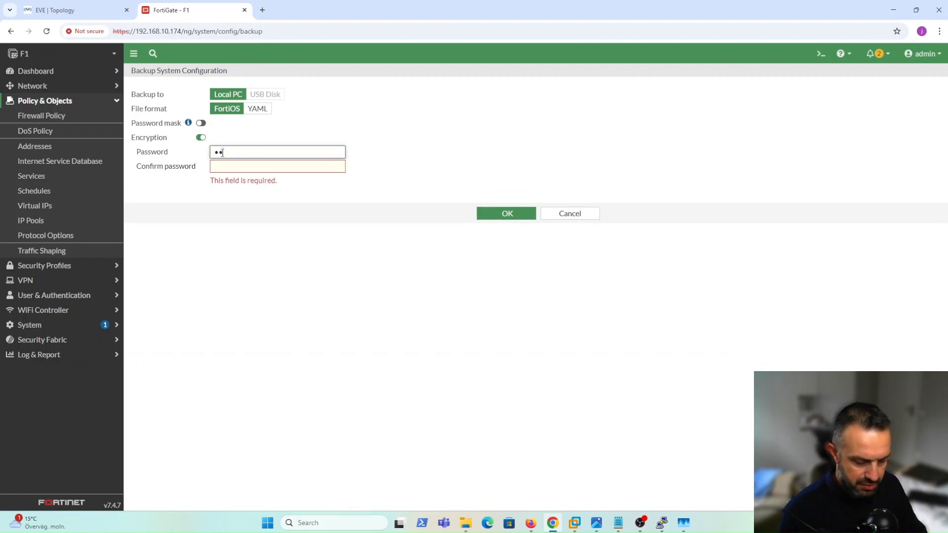
{"action": "type", "text": "*"}
{"action": "key", "text": "Tab"}
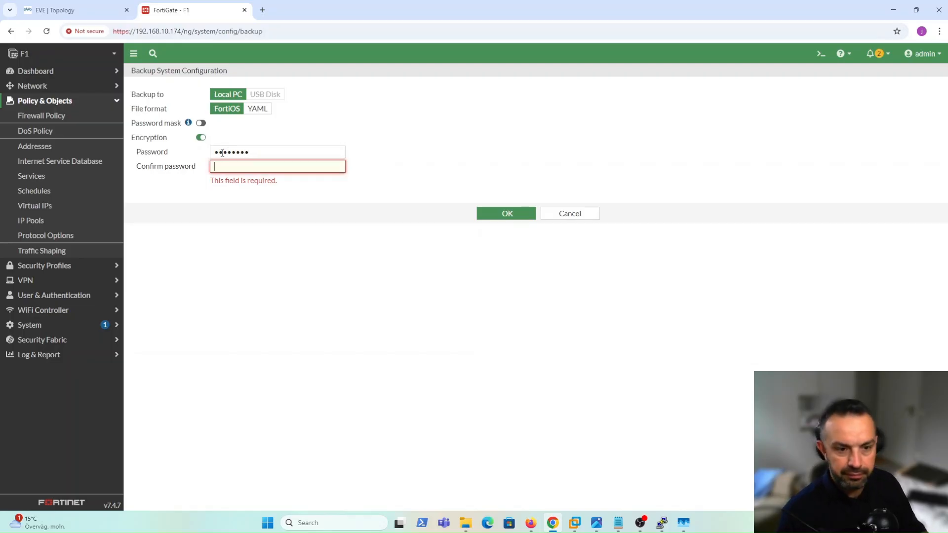
{"action": "type", "text": "*********"}
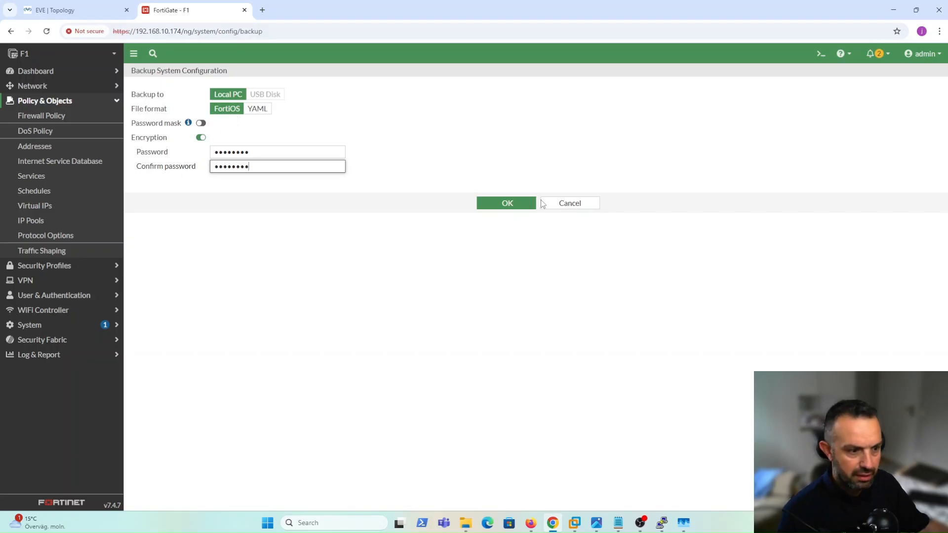
{"action": "left_click", "coordinate": [530, 209]}
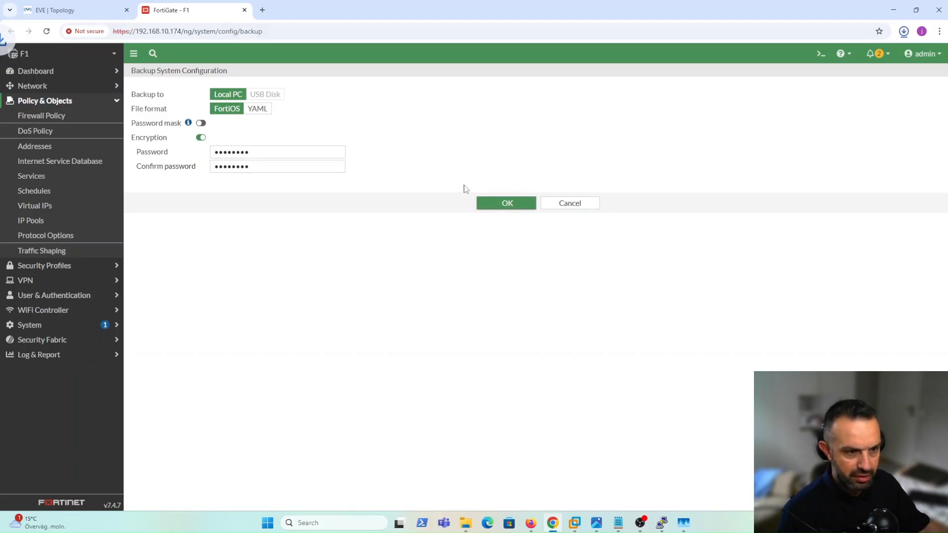
{"action": "mouse_move", "coordinate": [827, 58]}
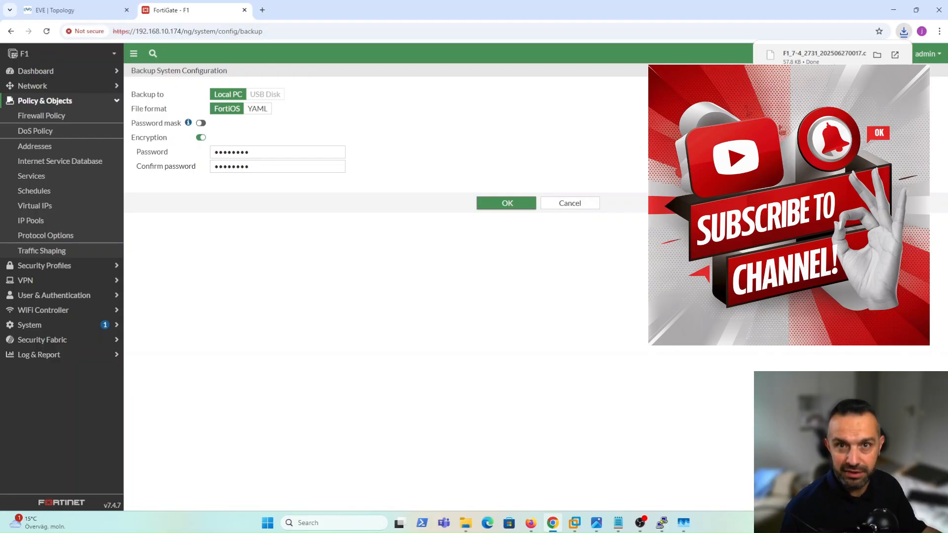
{"action": "left_click", "coordinate": [74, 10]}
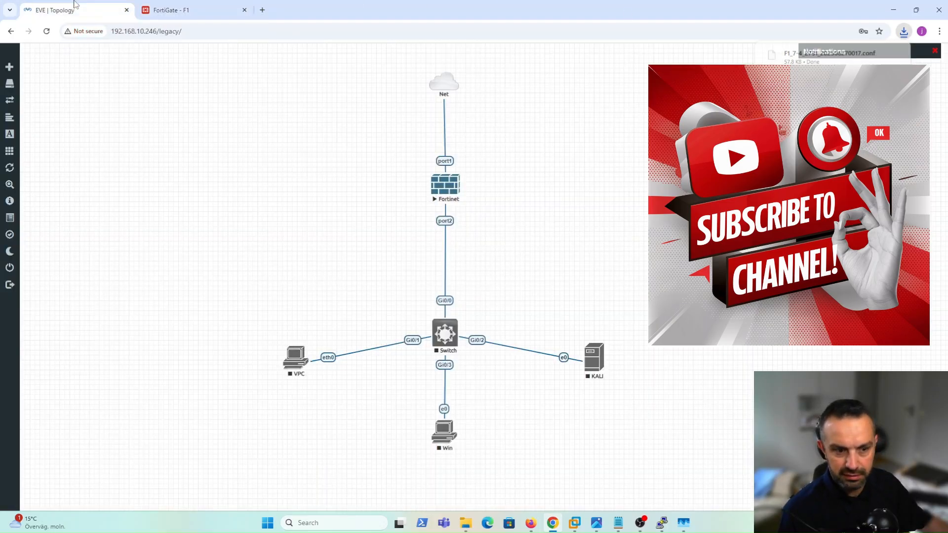